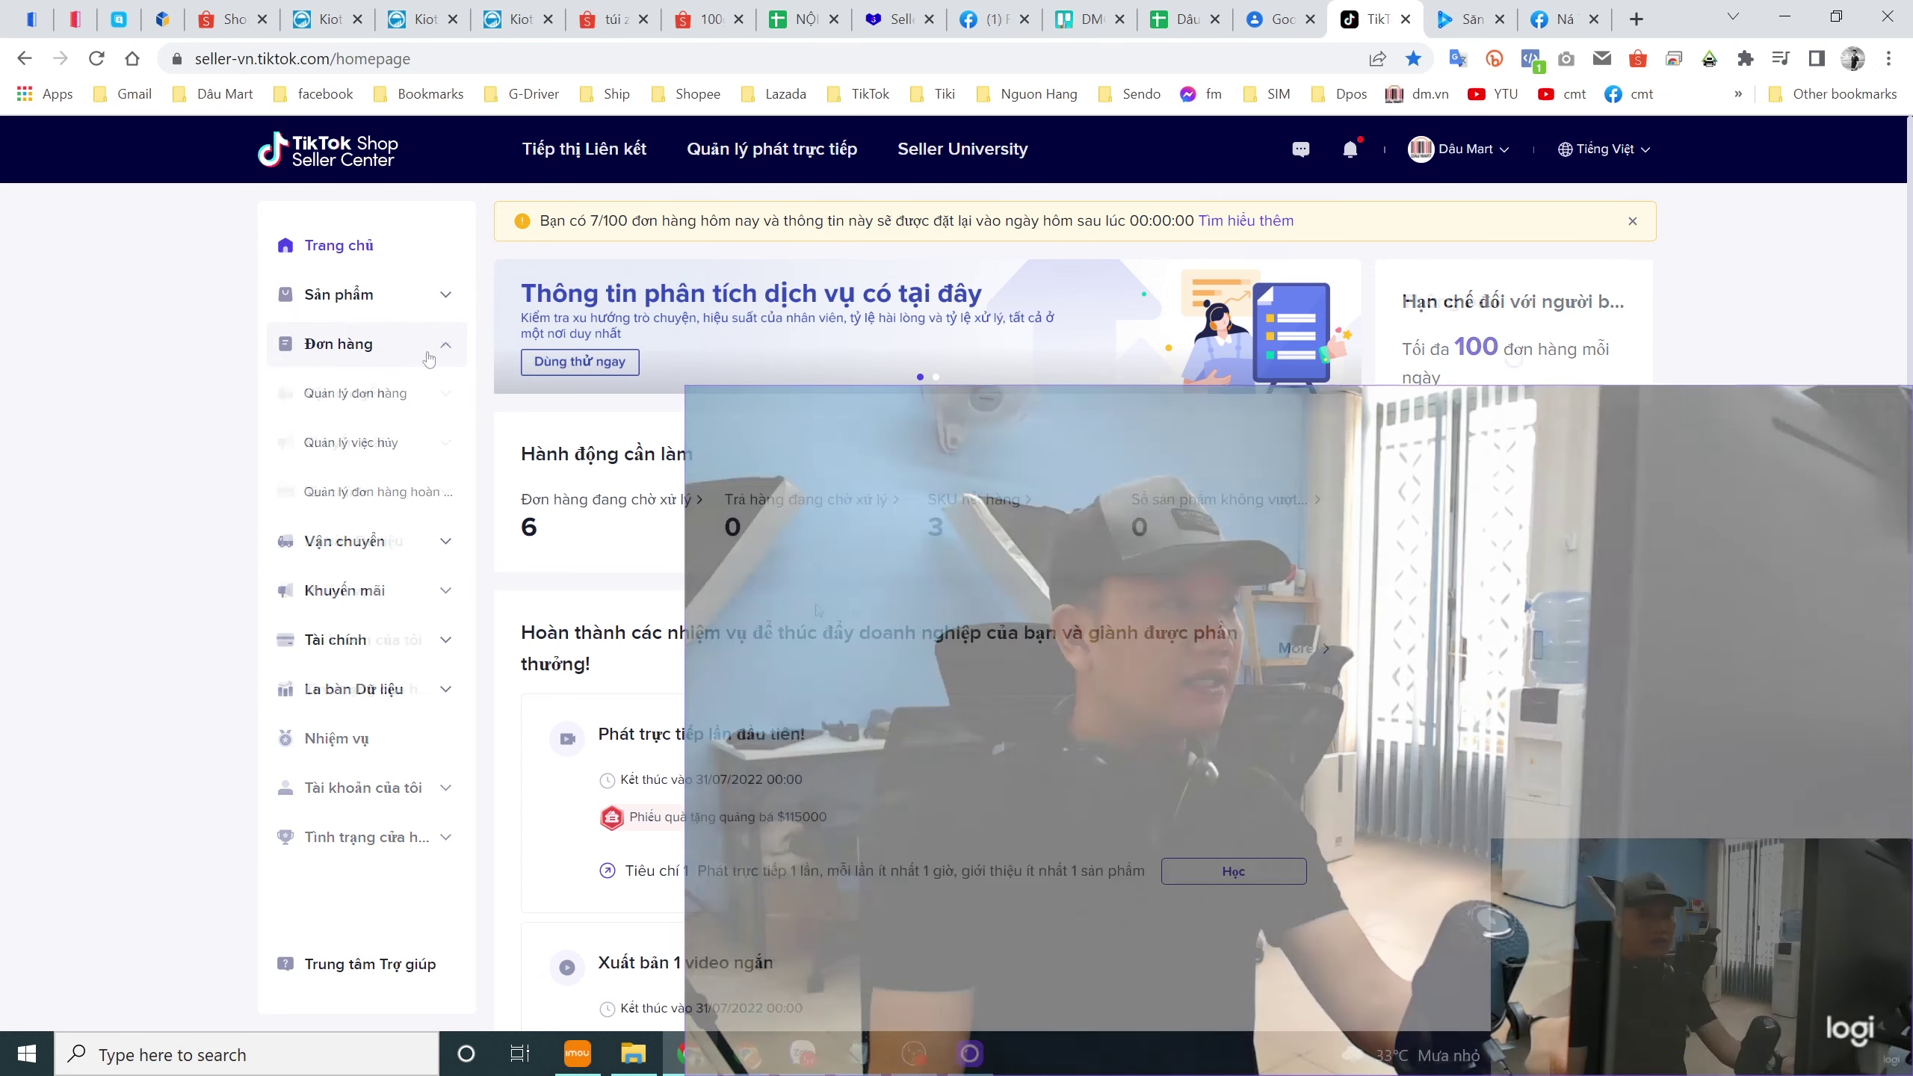
- Open the order management page (Quản lý đơn hàng) and look through the orders awaiting shipment
{"action": "left_click", "coordinate": [409, 343]}
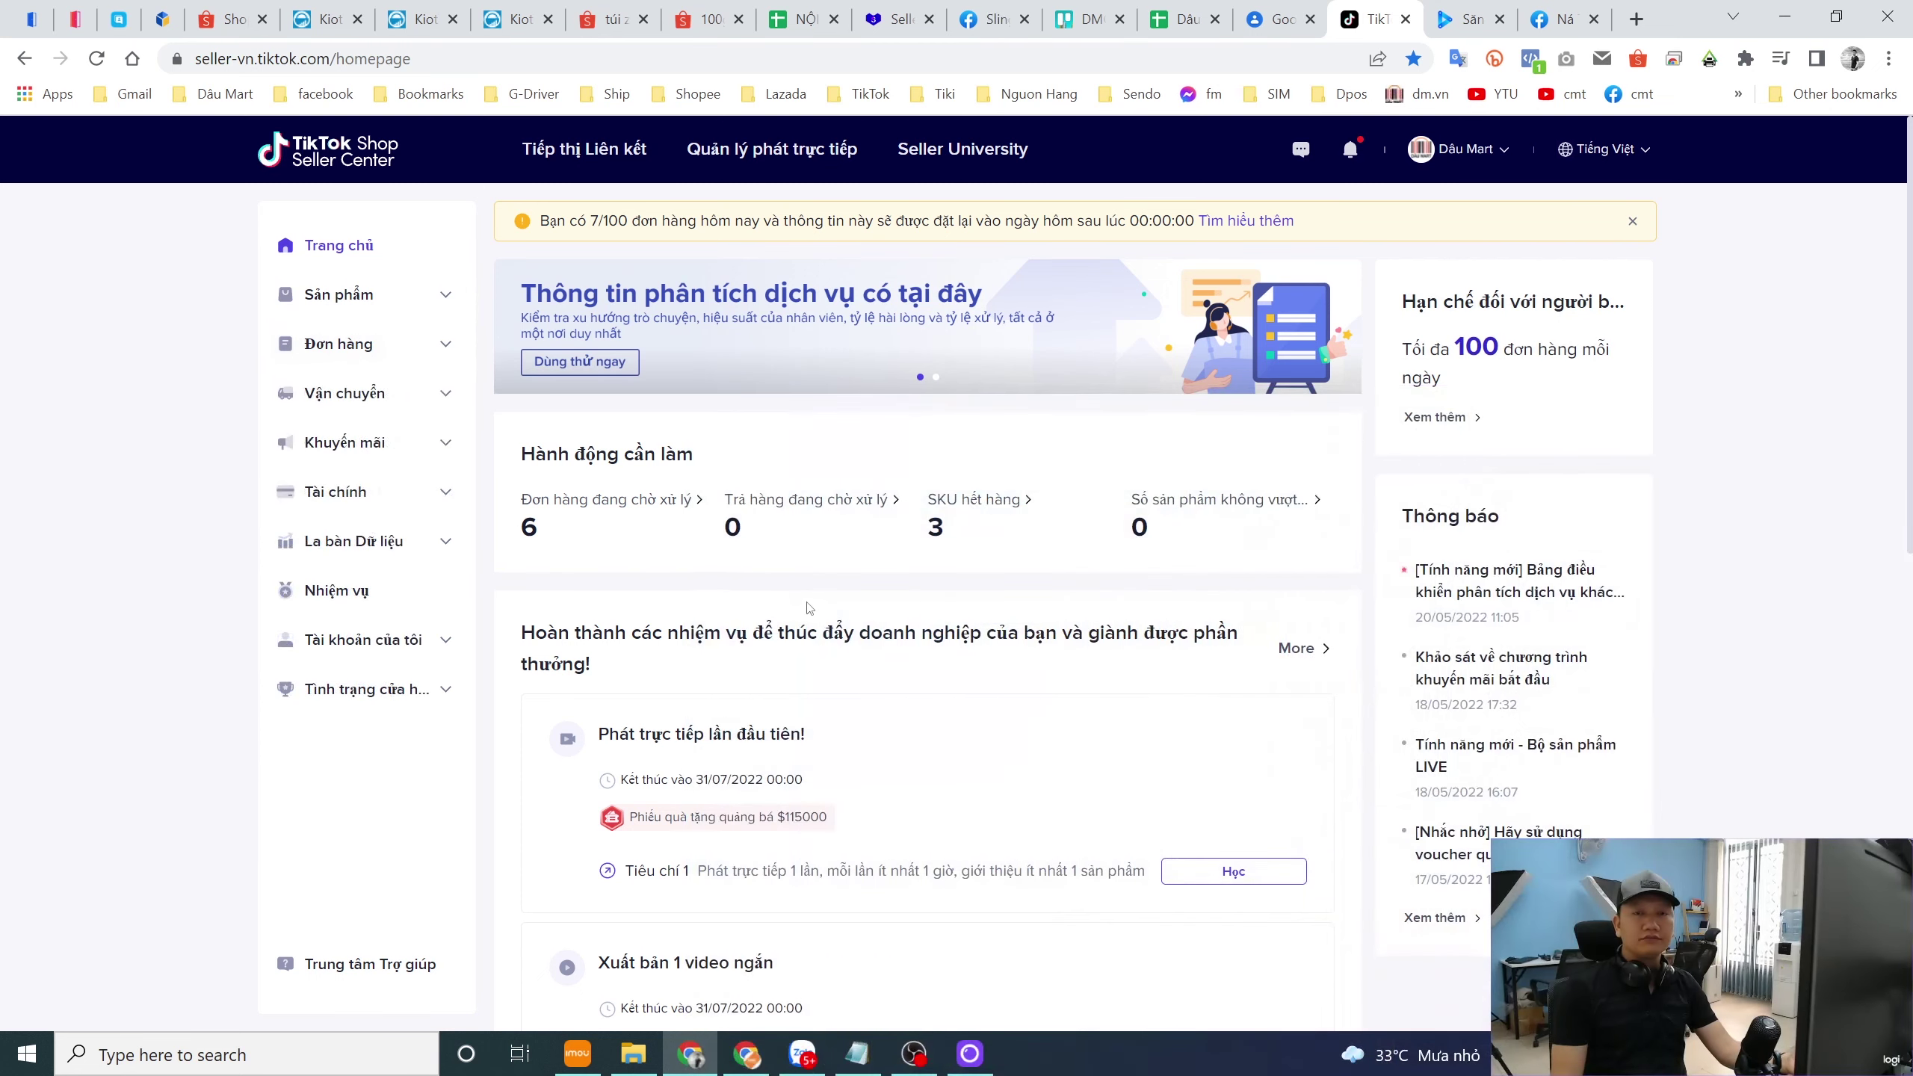
{"action": "left_click", "coordinate": [422, 344]}
{"action": "left_click", "coordinate": [340, 406]}
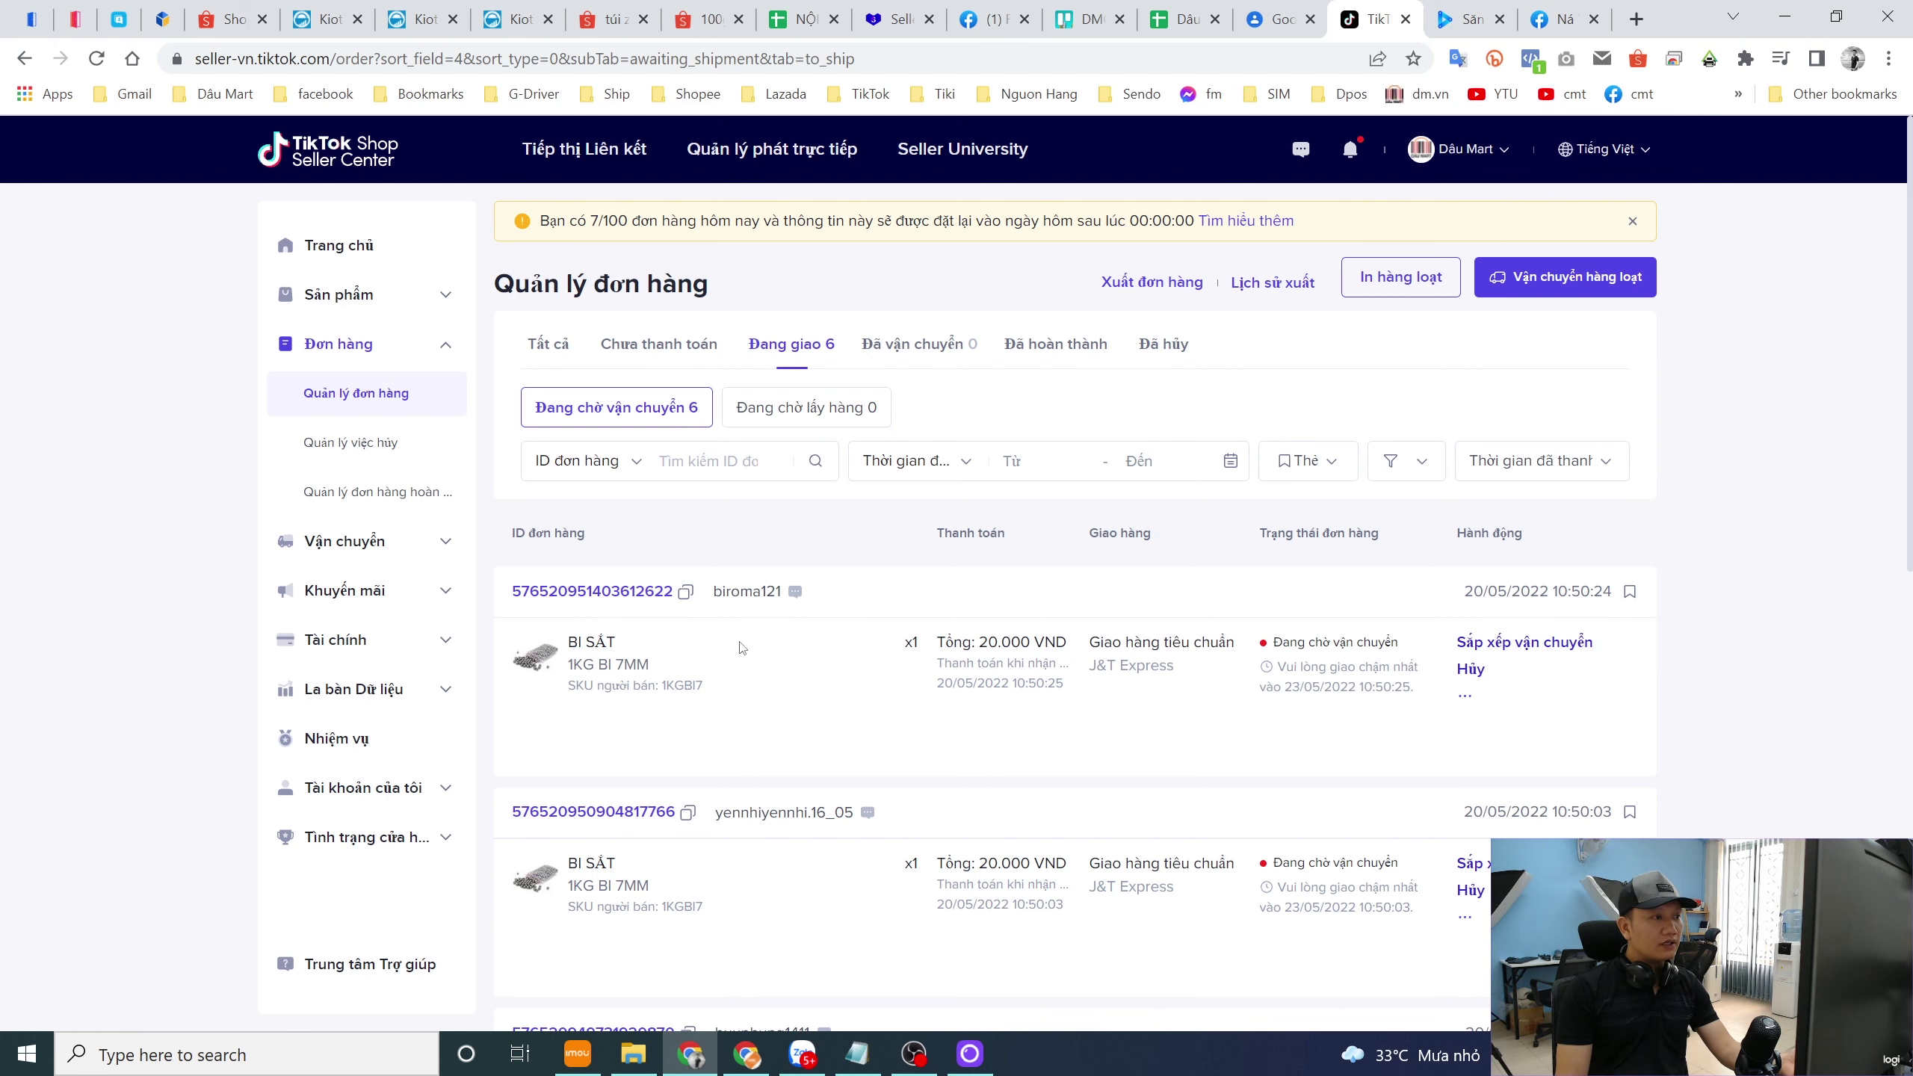
{"action": "scroll", "coordinate": [742, 641], "scroll_direction": "down", "scroll_amount": 5}
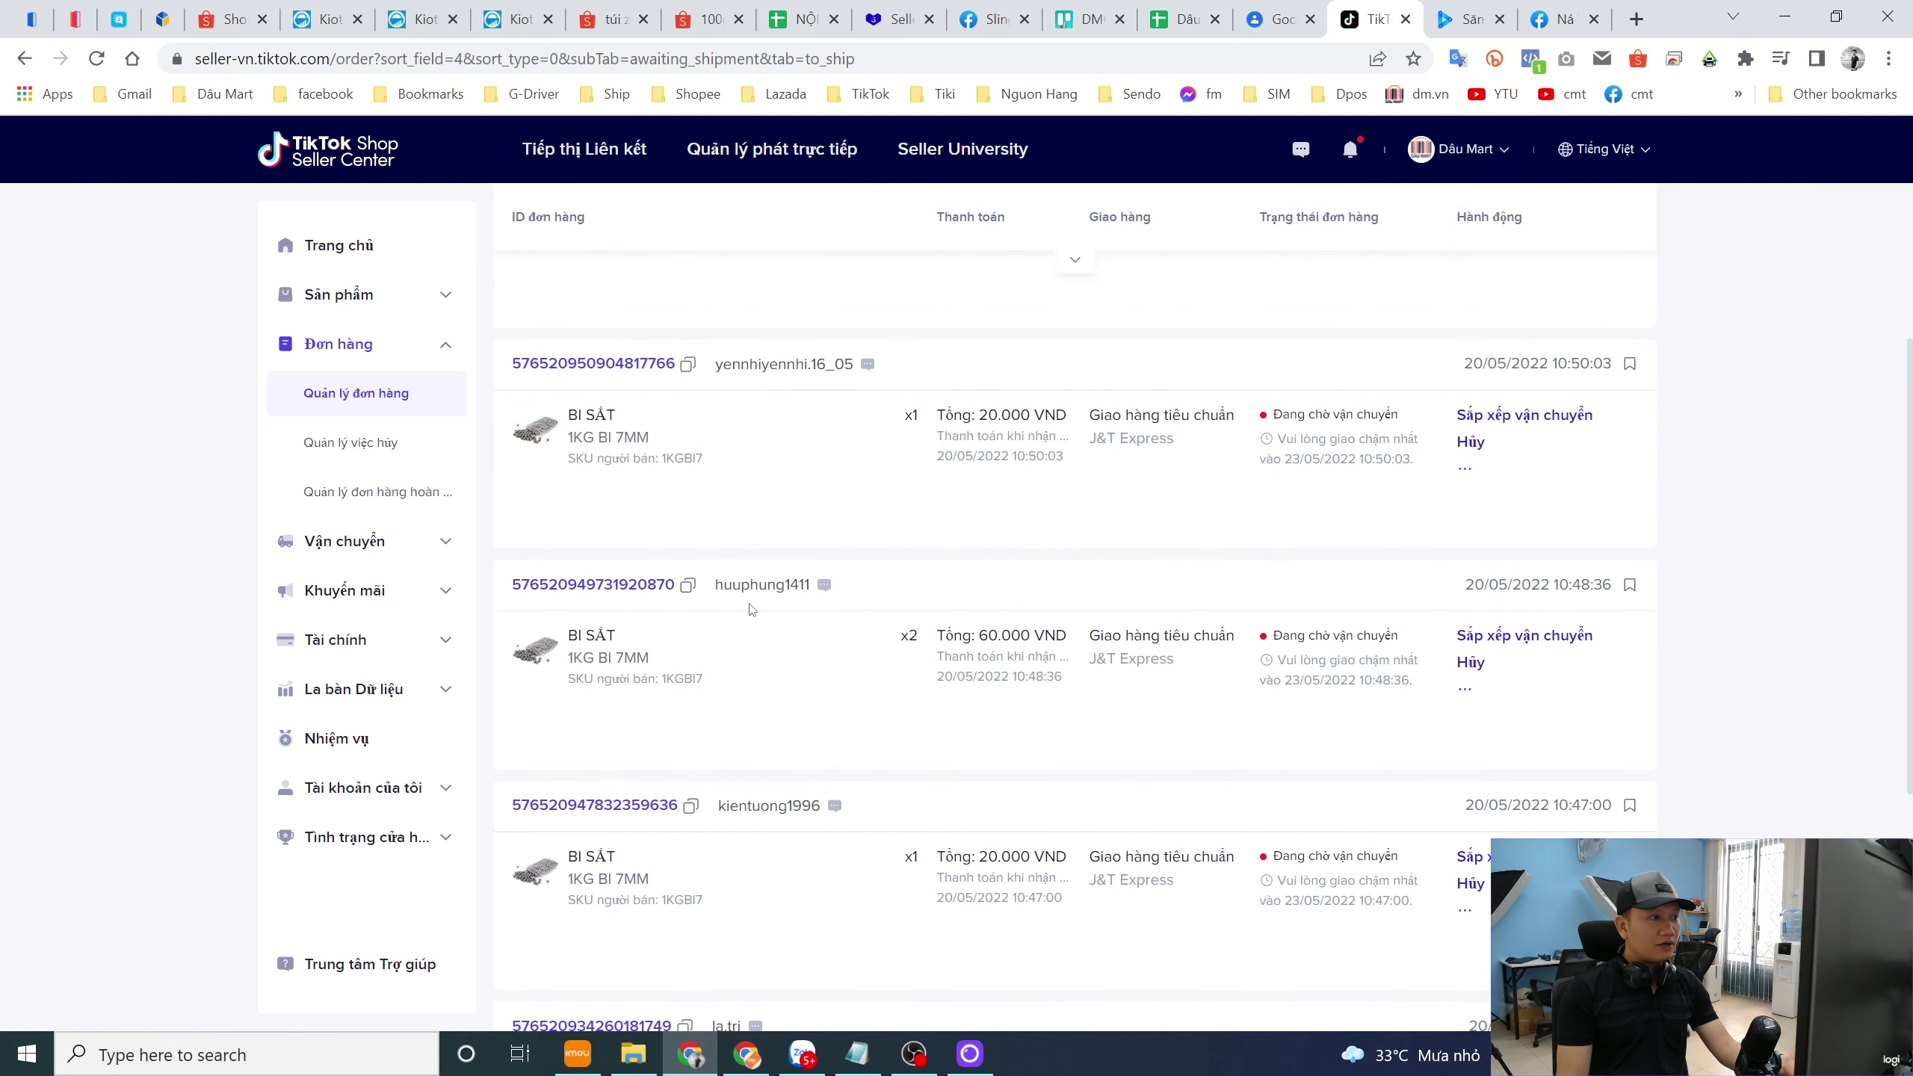
{"action": "scroll", "coordinate": [747, 611], "scroll_direction": "up", "scroll_amount": 5}
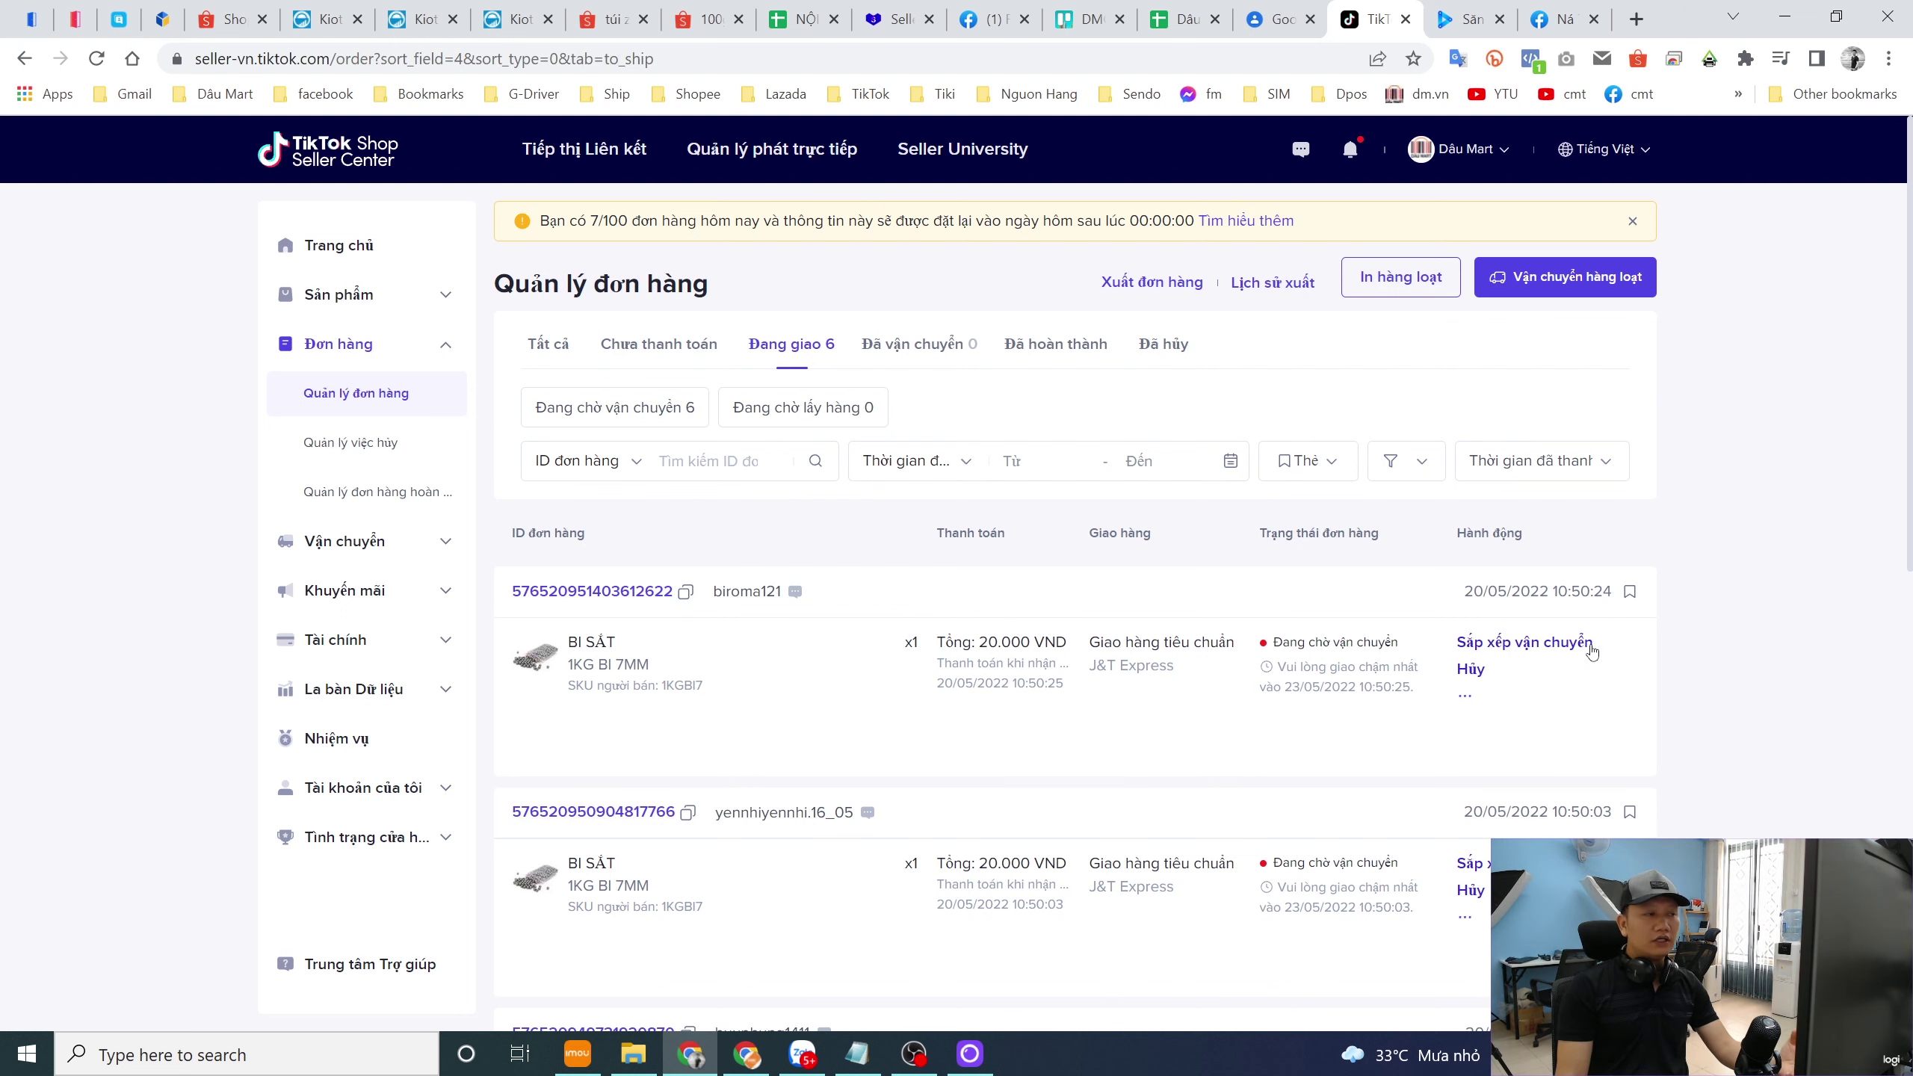
{"action": "scroll", "coordinate": [1318, 611], "scroll_direction": "down", "scroll_amount": 5}
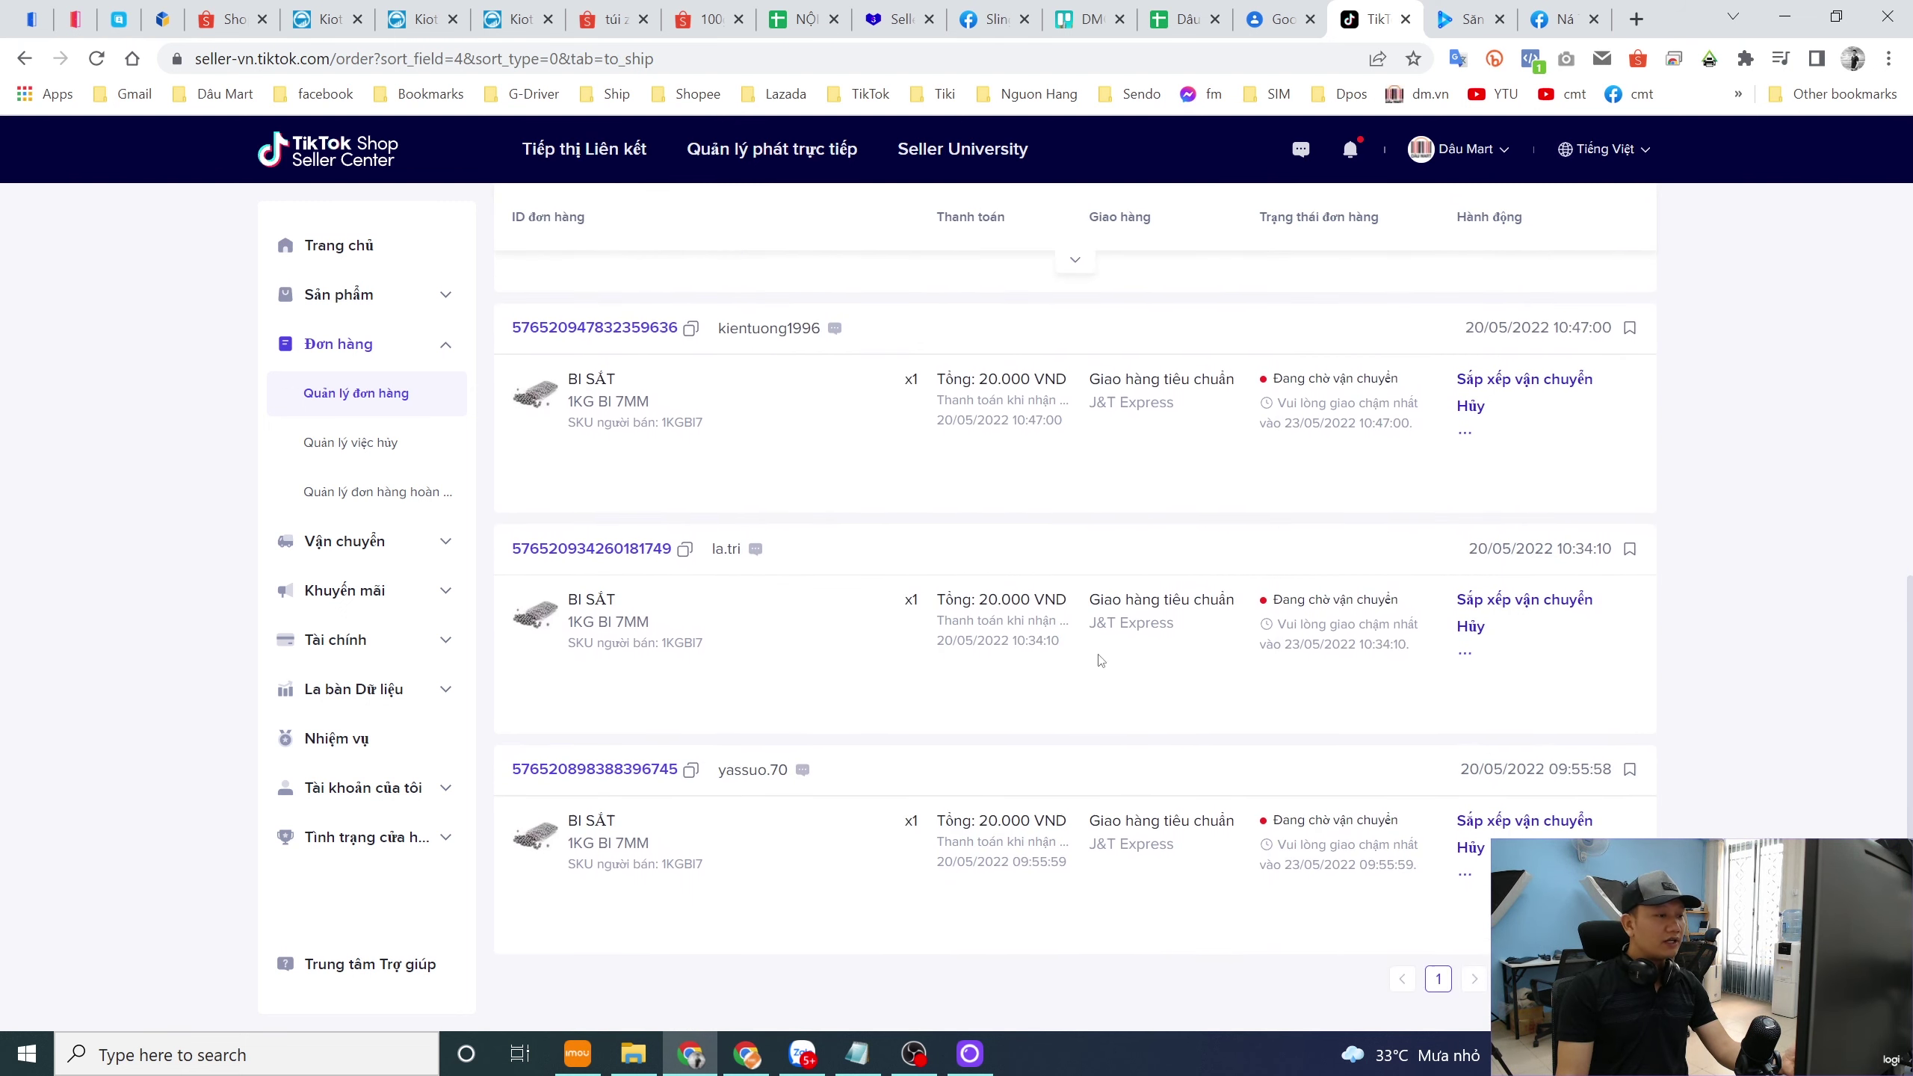
{"action": "scroll", "coordinate": [1092, 663], "scroll_direction": "up", "scroll_amount": 5}
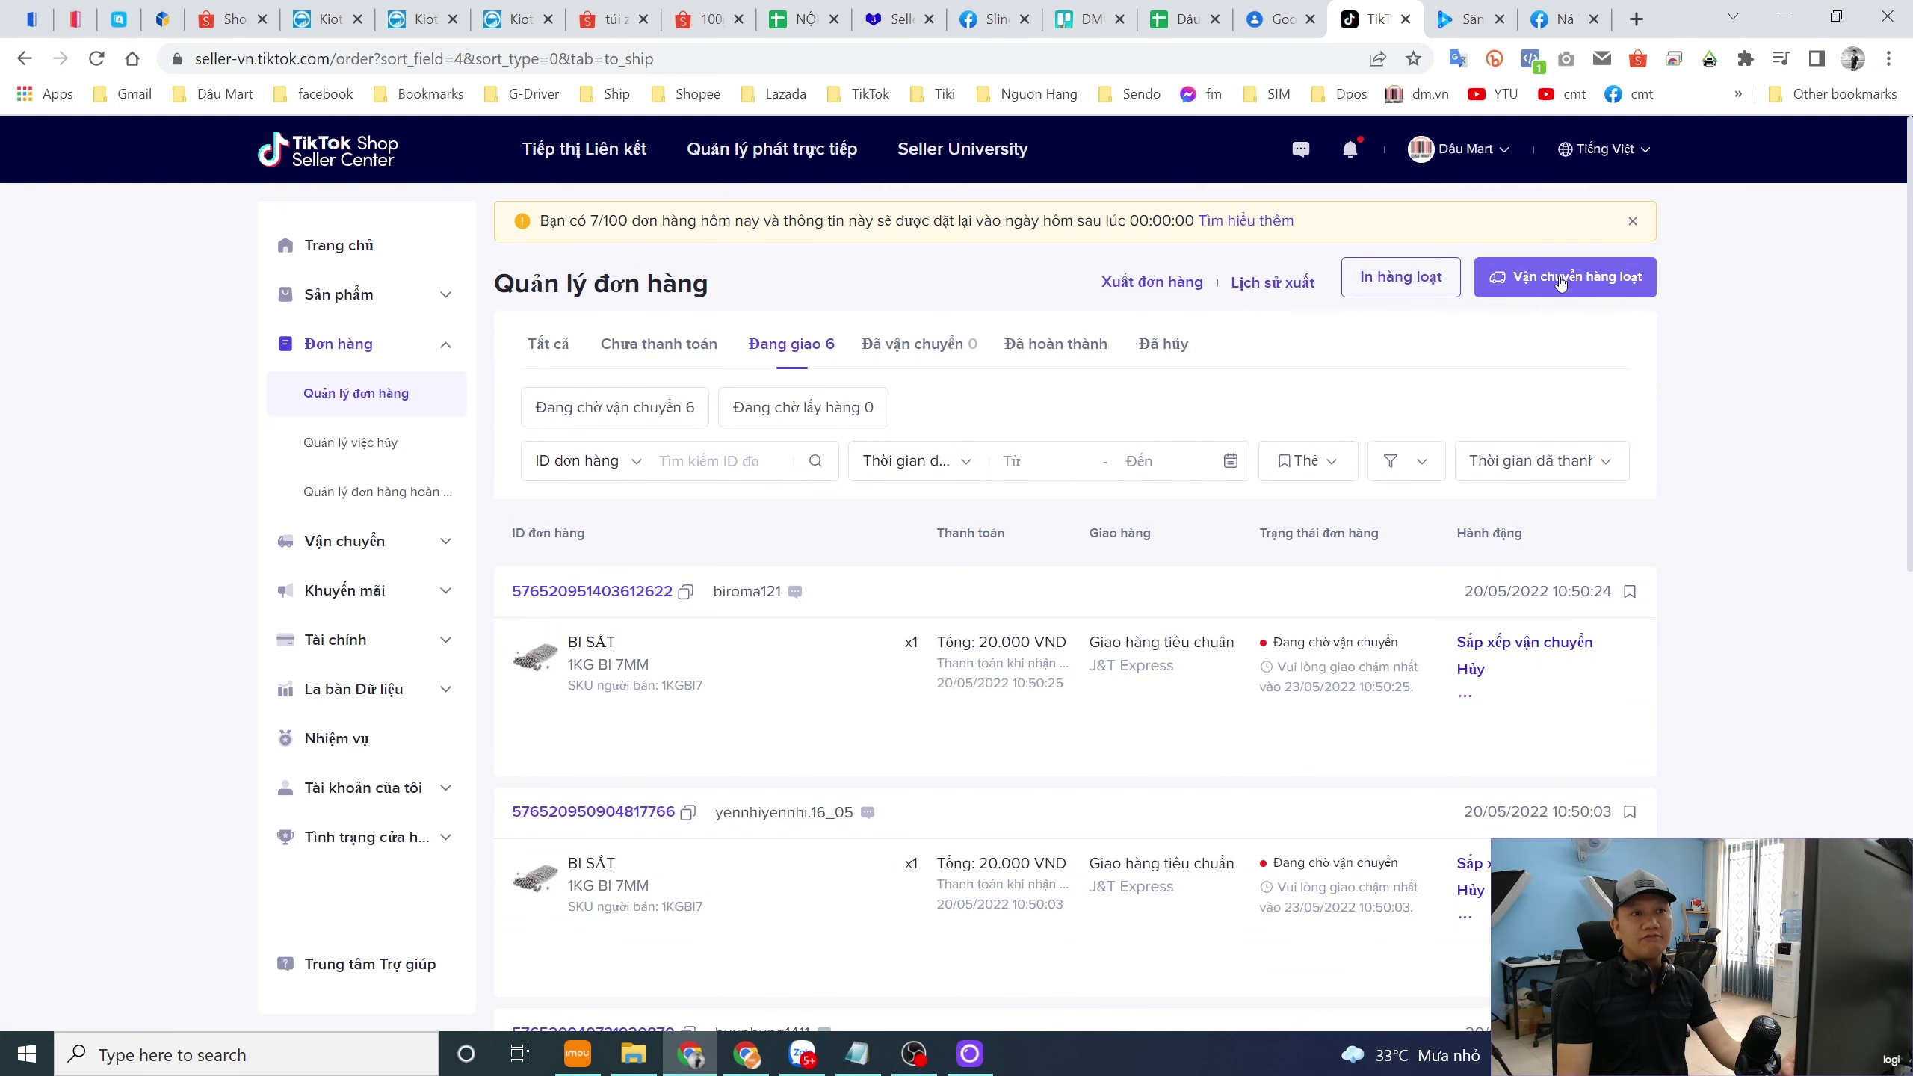
{"action": "scroll", "coordinate": [1506, 432], "scroll_direction": "down", "scroll_amount": 3}
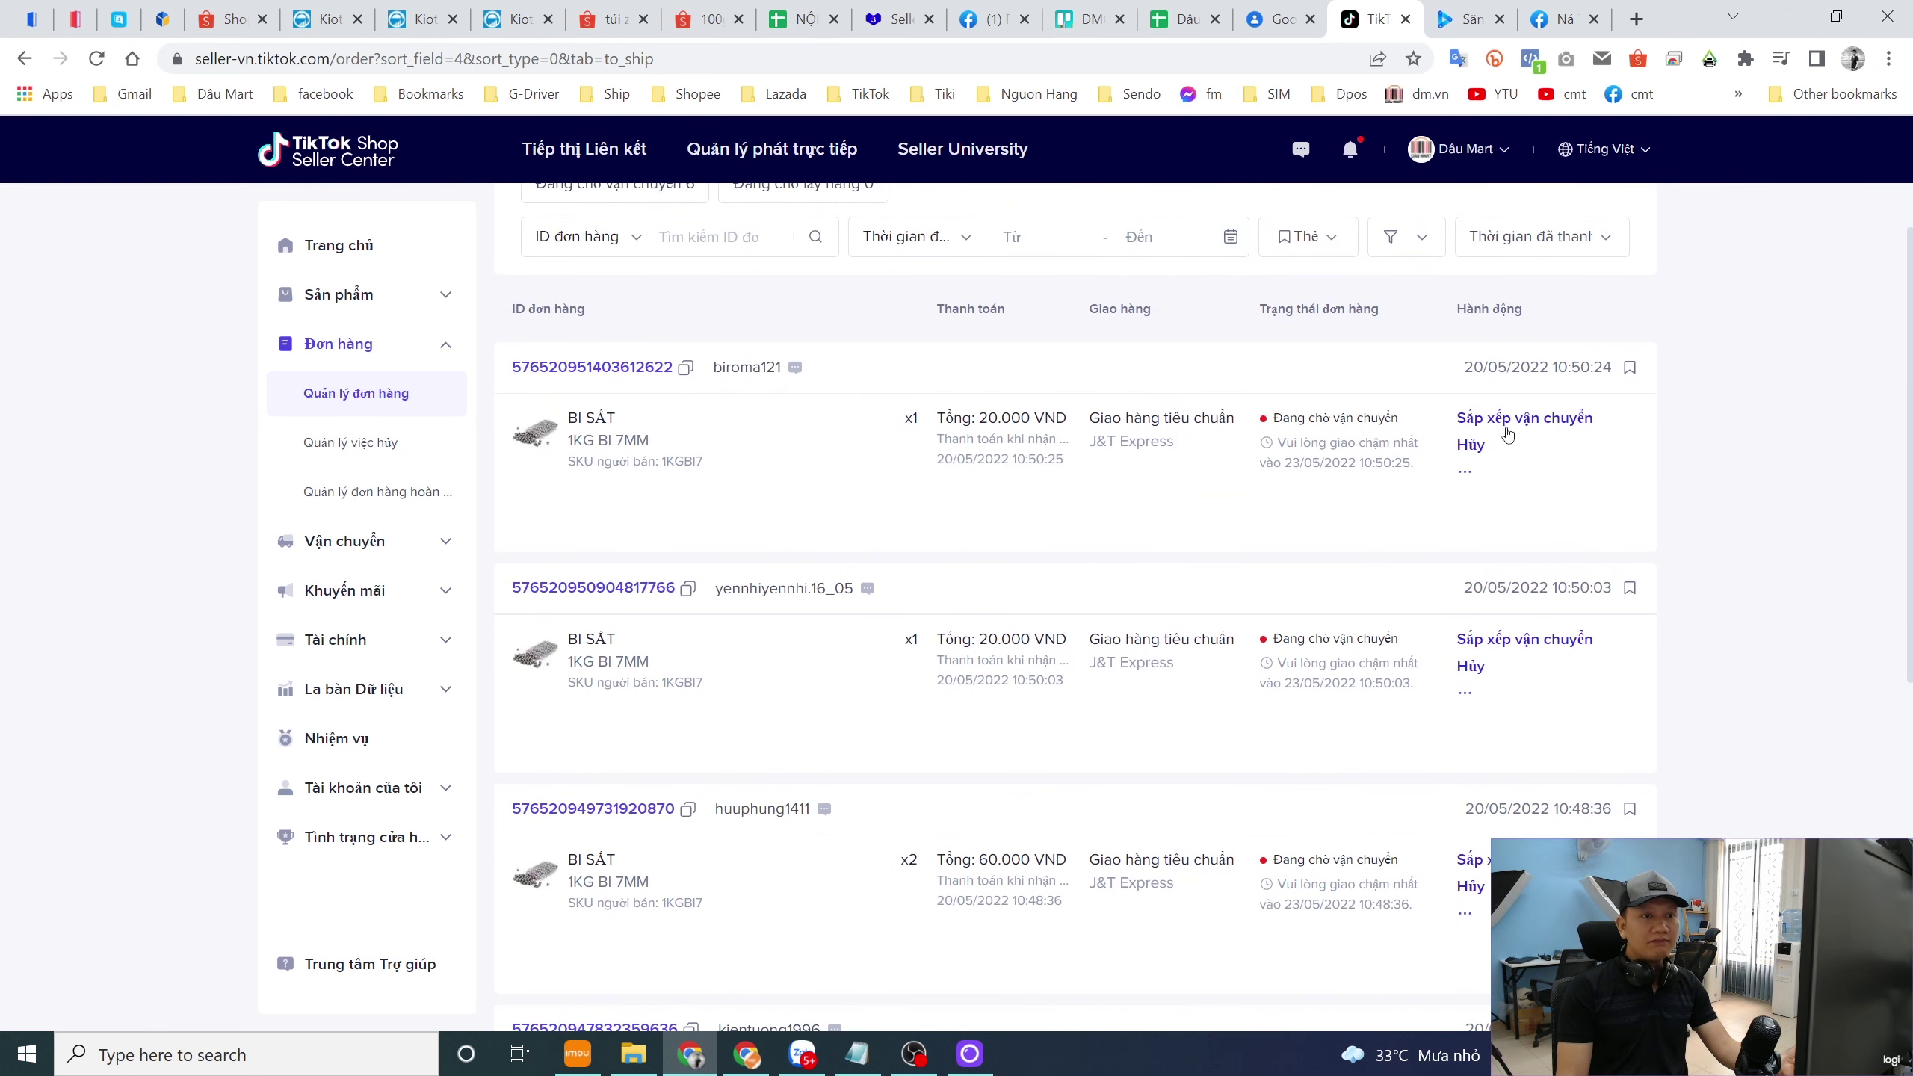
{"action": "scroll", "coordinate": [1507, 564], "scroll_direction": "up", "scroll_amount": 3}
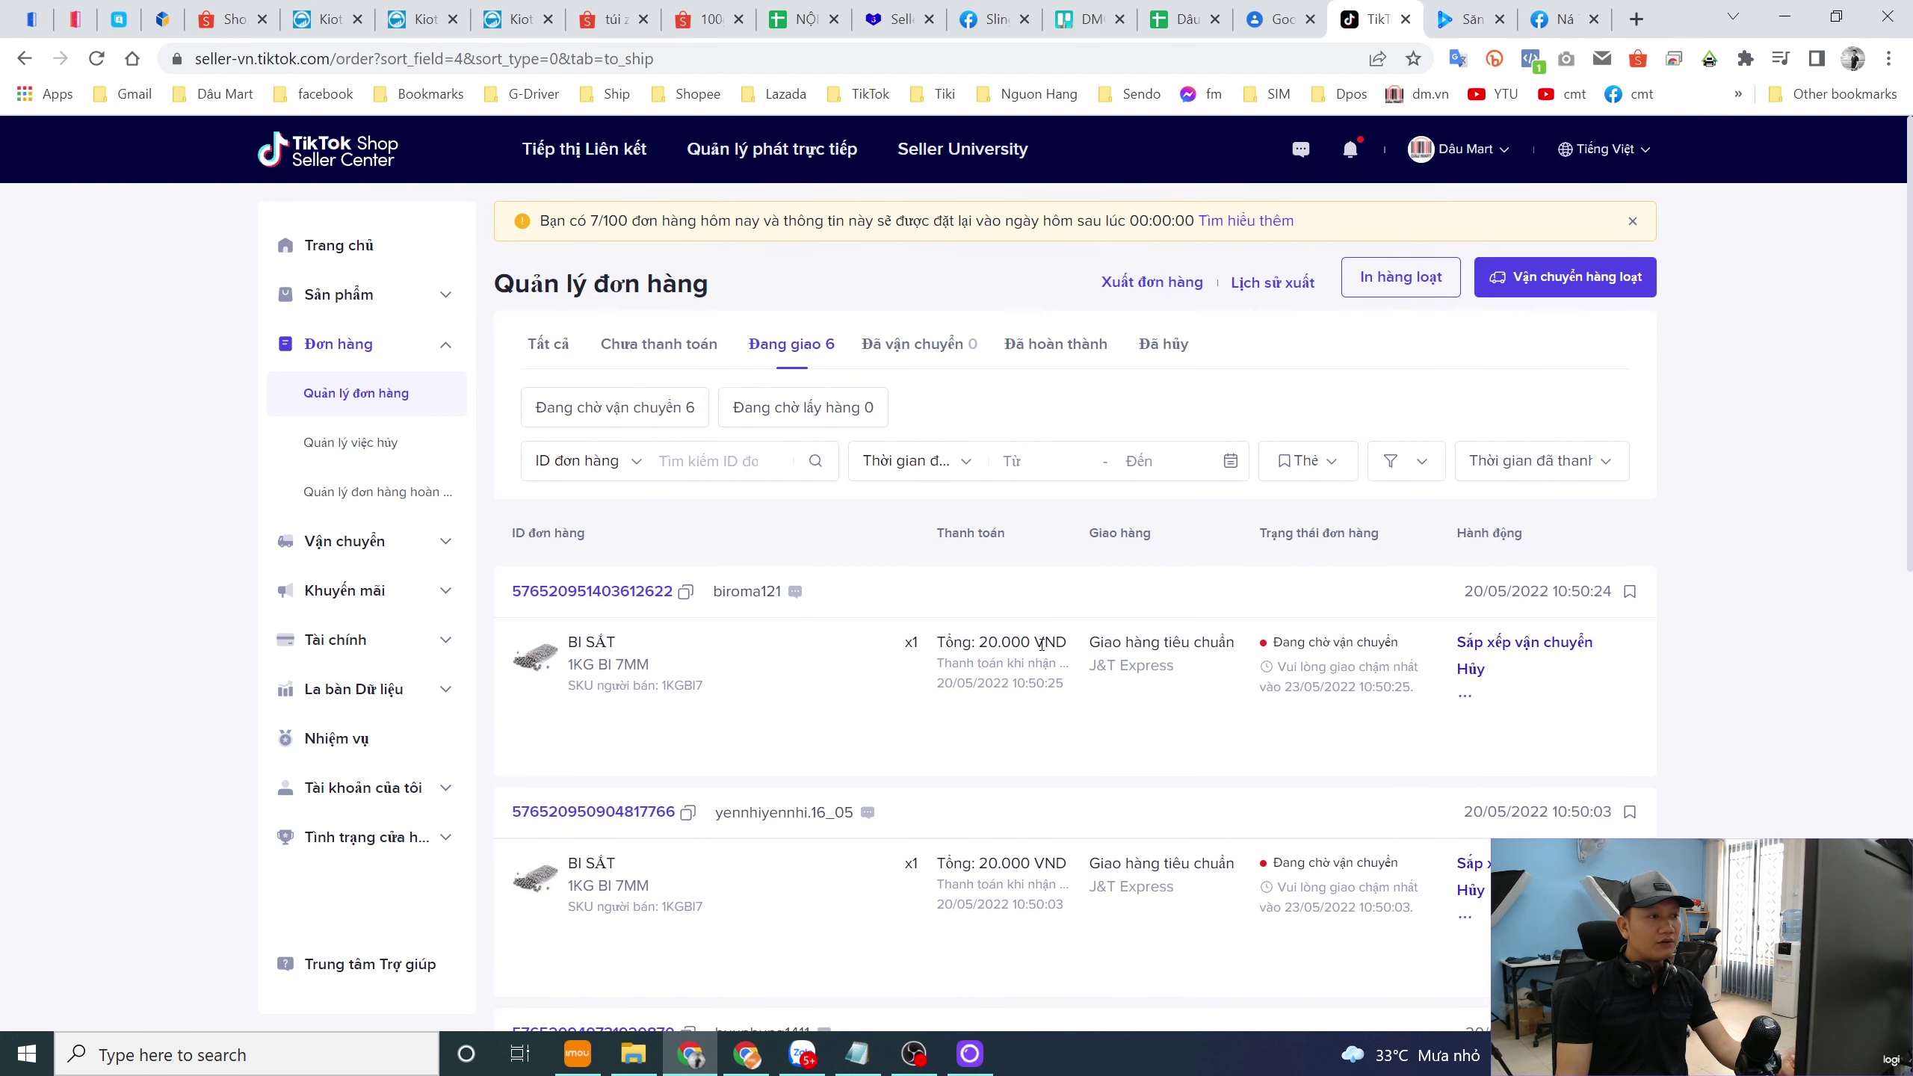
- Arrange shipment of the topmost order with the Lấy hàng pickup method, accept the pickup conditions and confirm
{"action": "left_click", "coordinate": [1529, 644]}
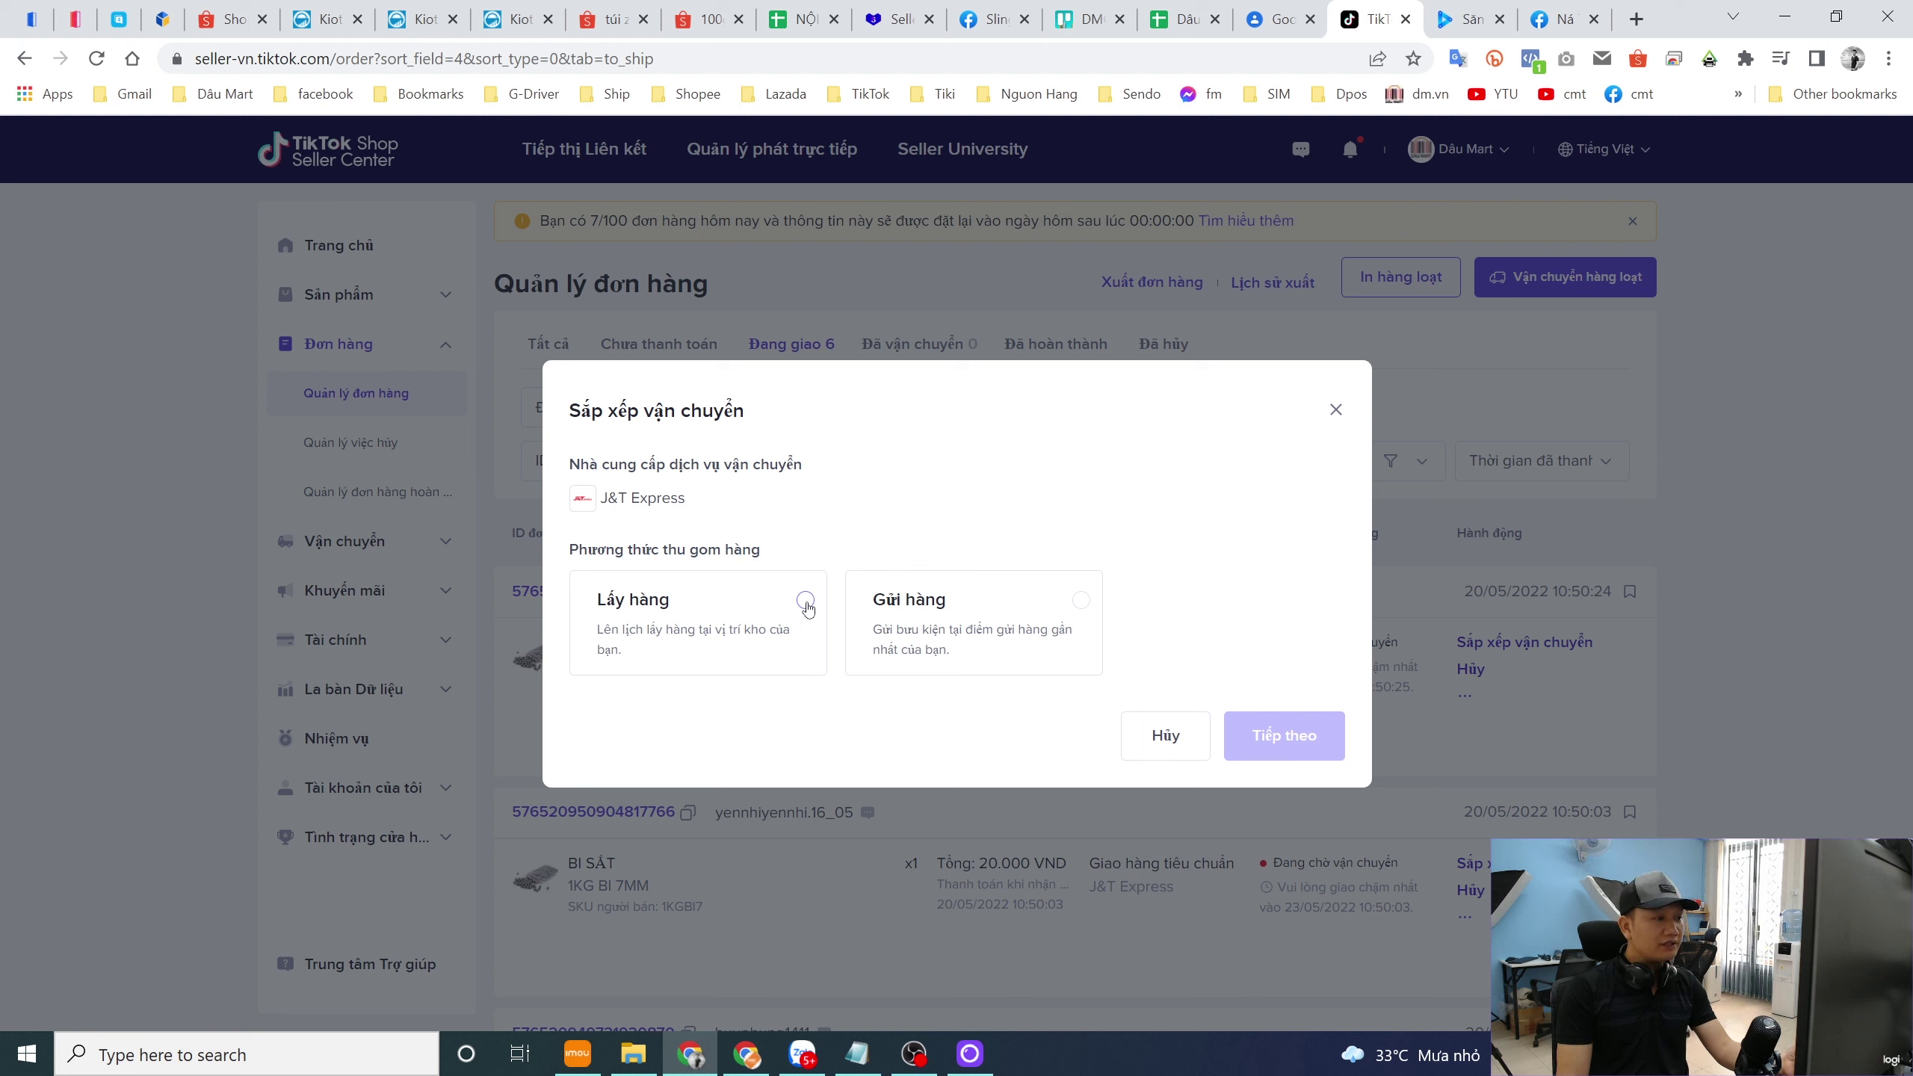
{"action": "left_click", "coordinate": [804, 602]}
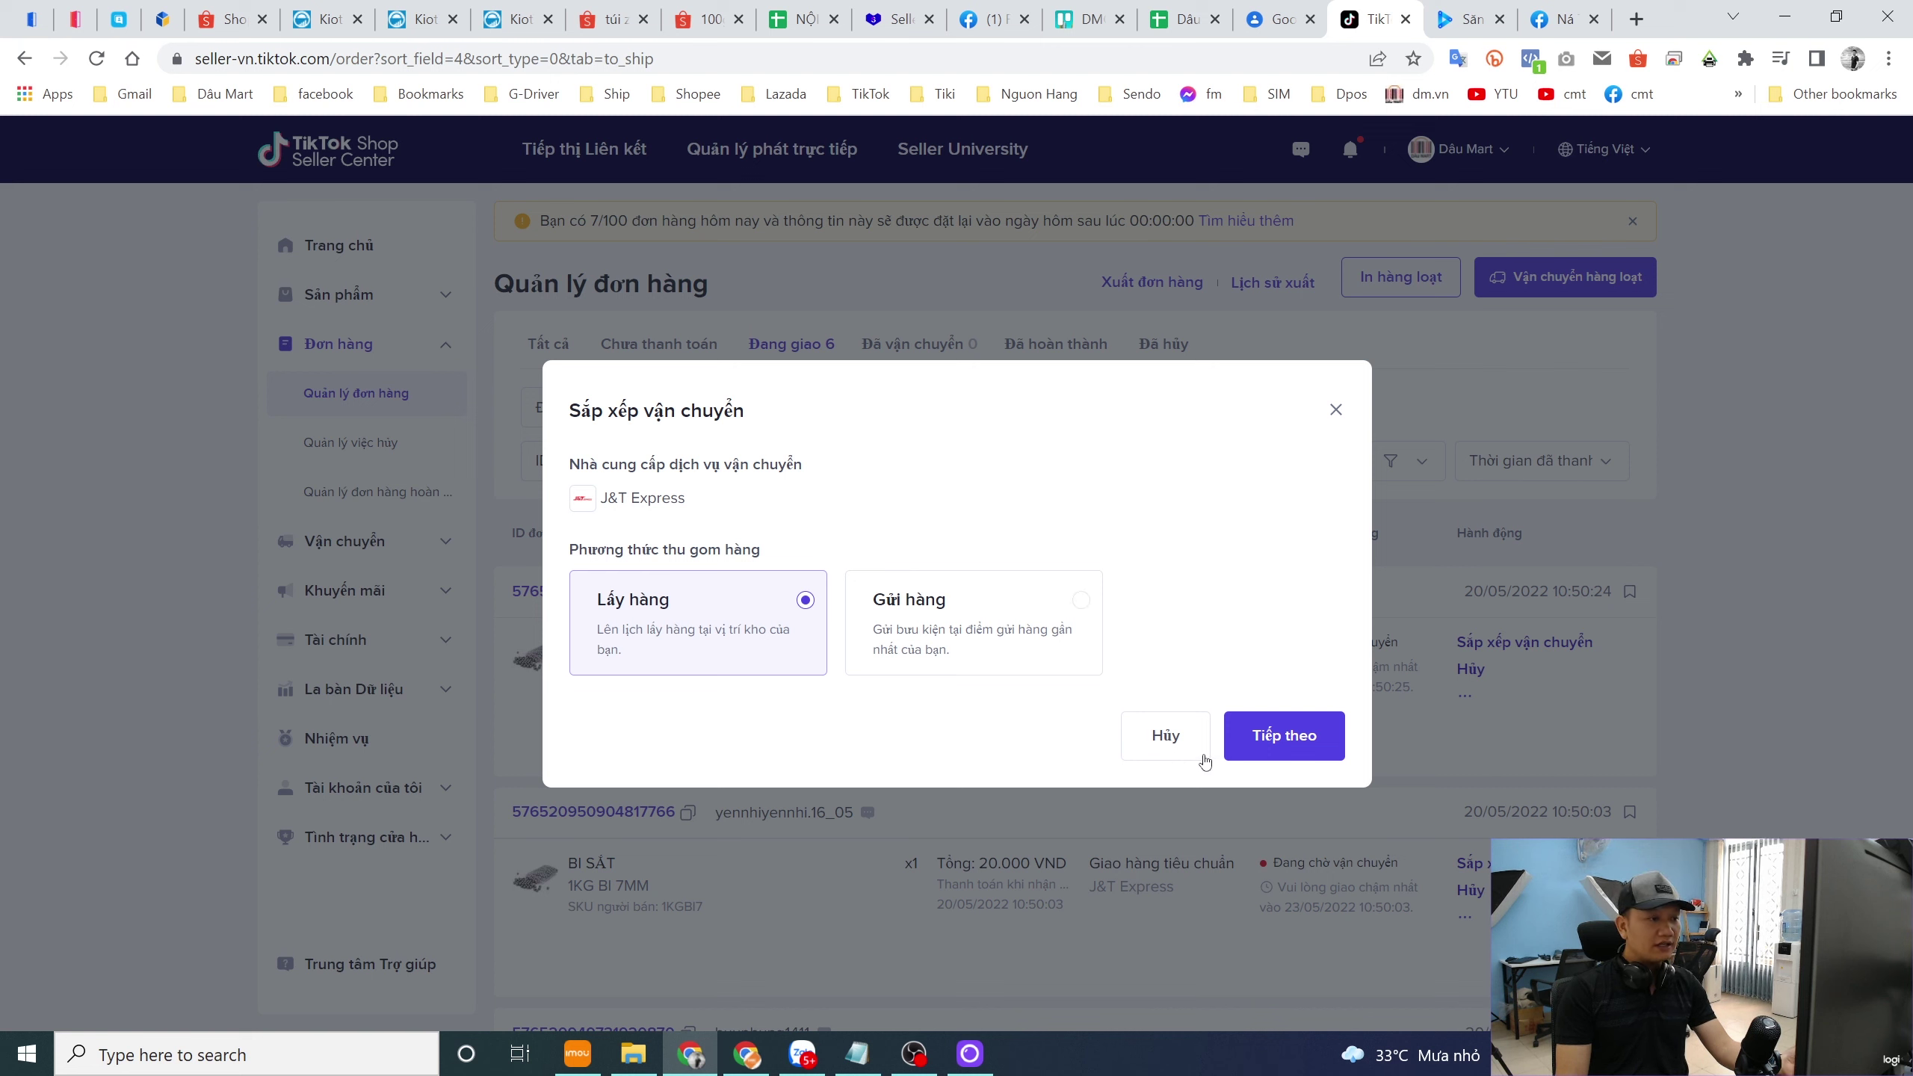
{"action": "left_click", "coordinate": [1291, 744]}
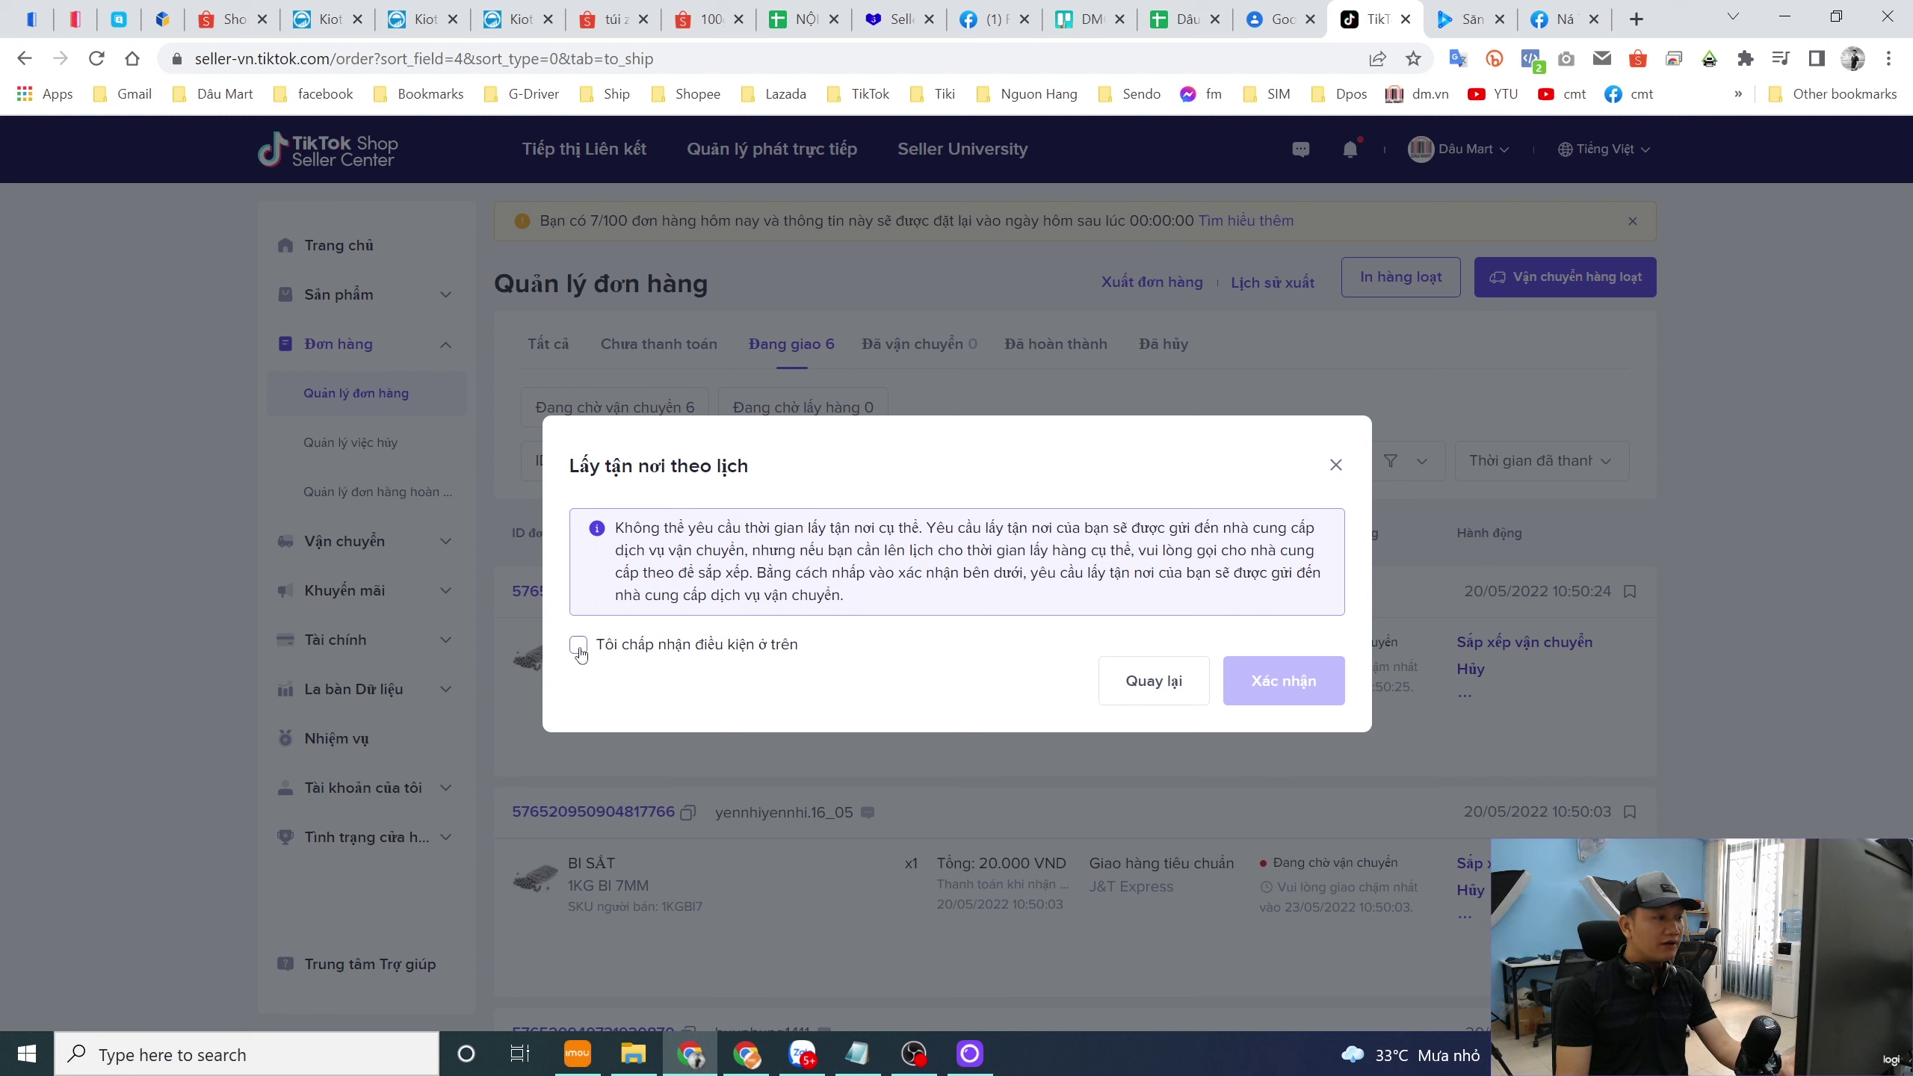
{"action": "left_click", "coordinate": [578, 646]}
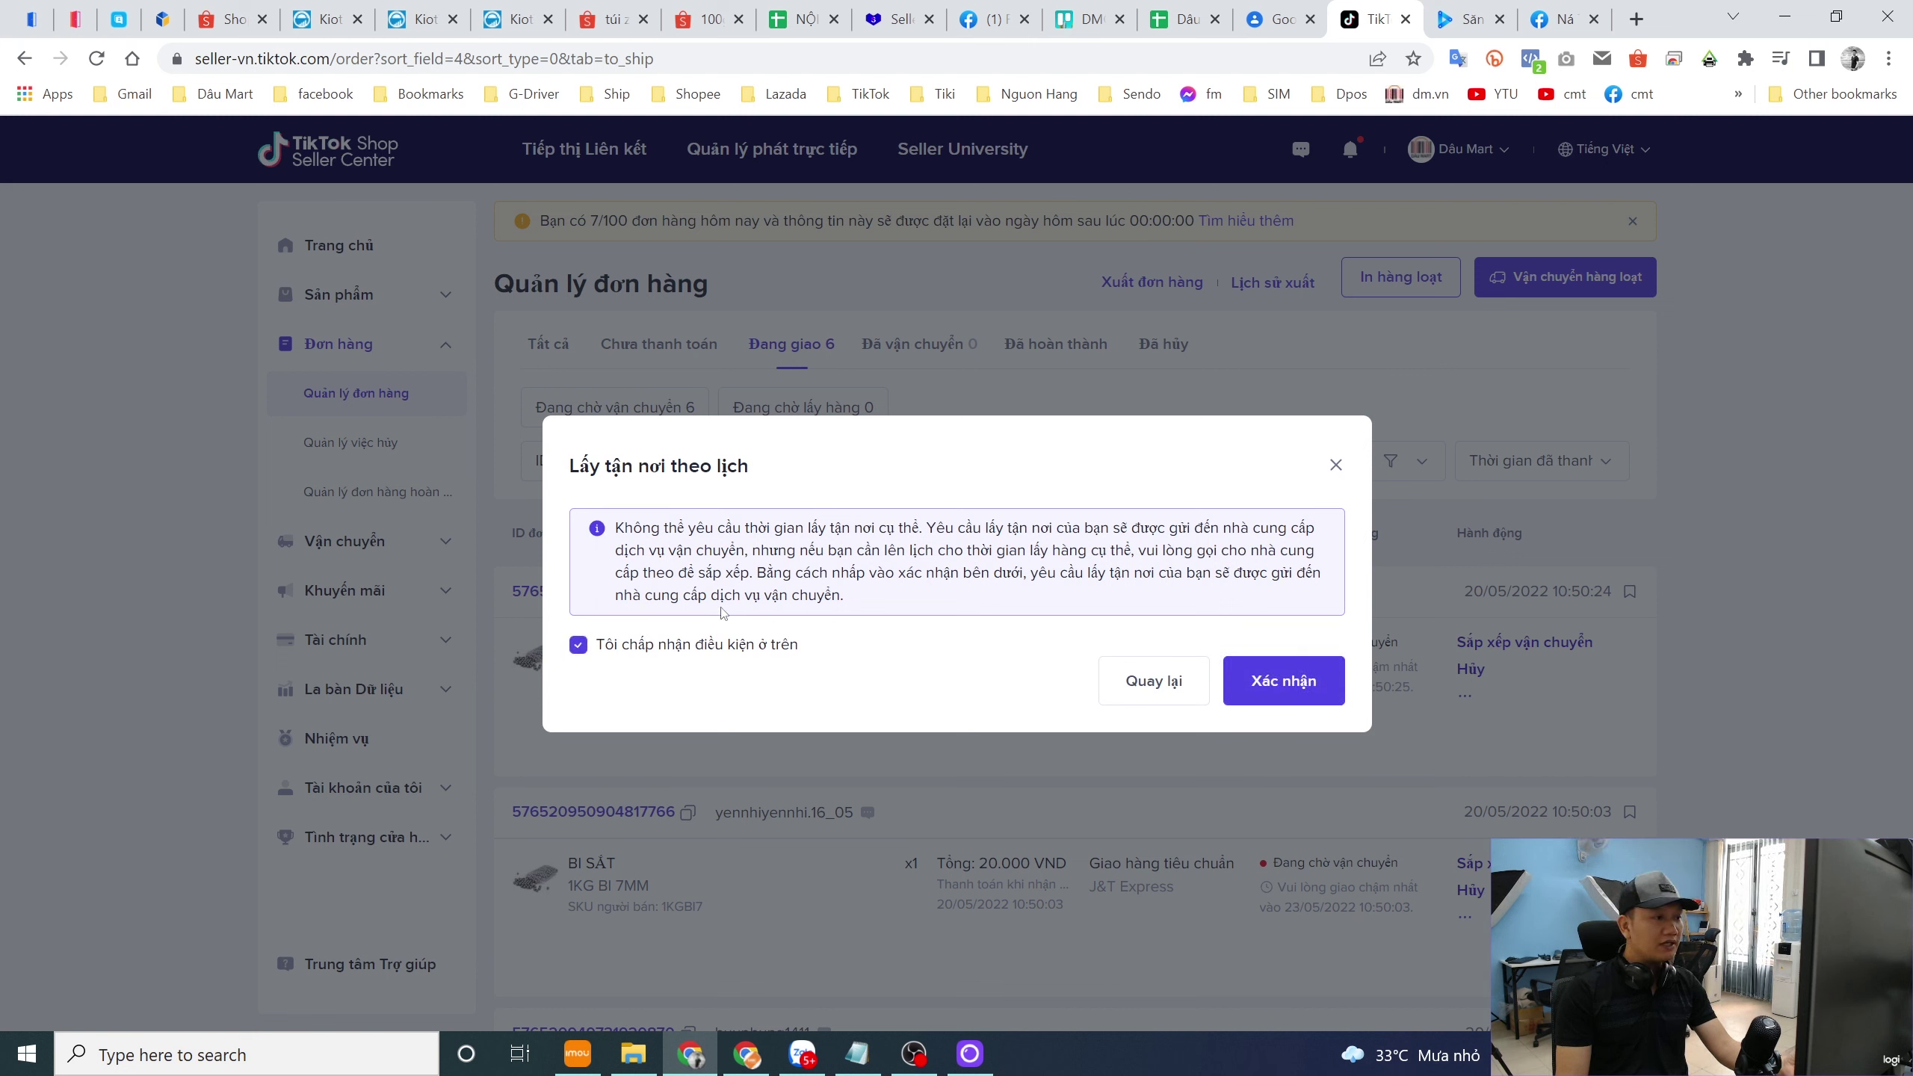
{"action": "left_click", "coordinate": [1290, 683]}
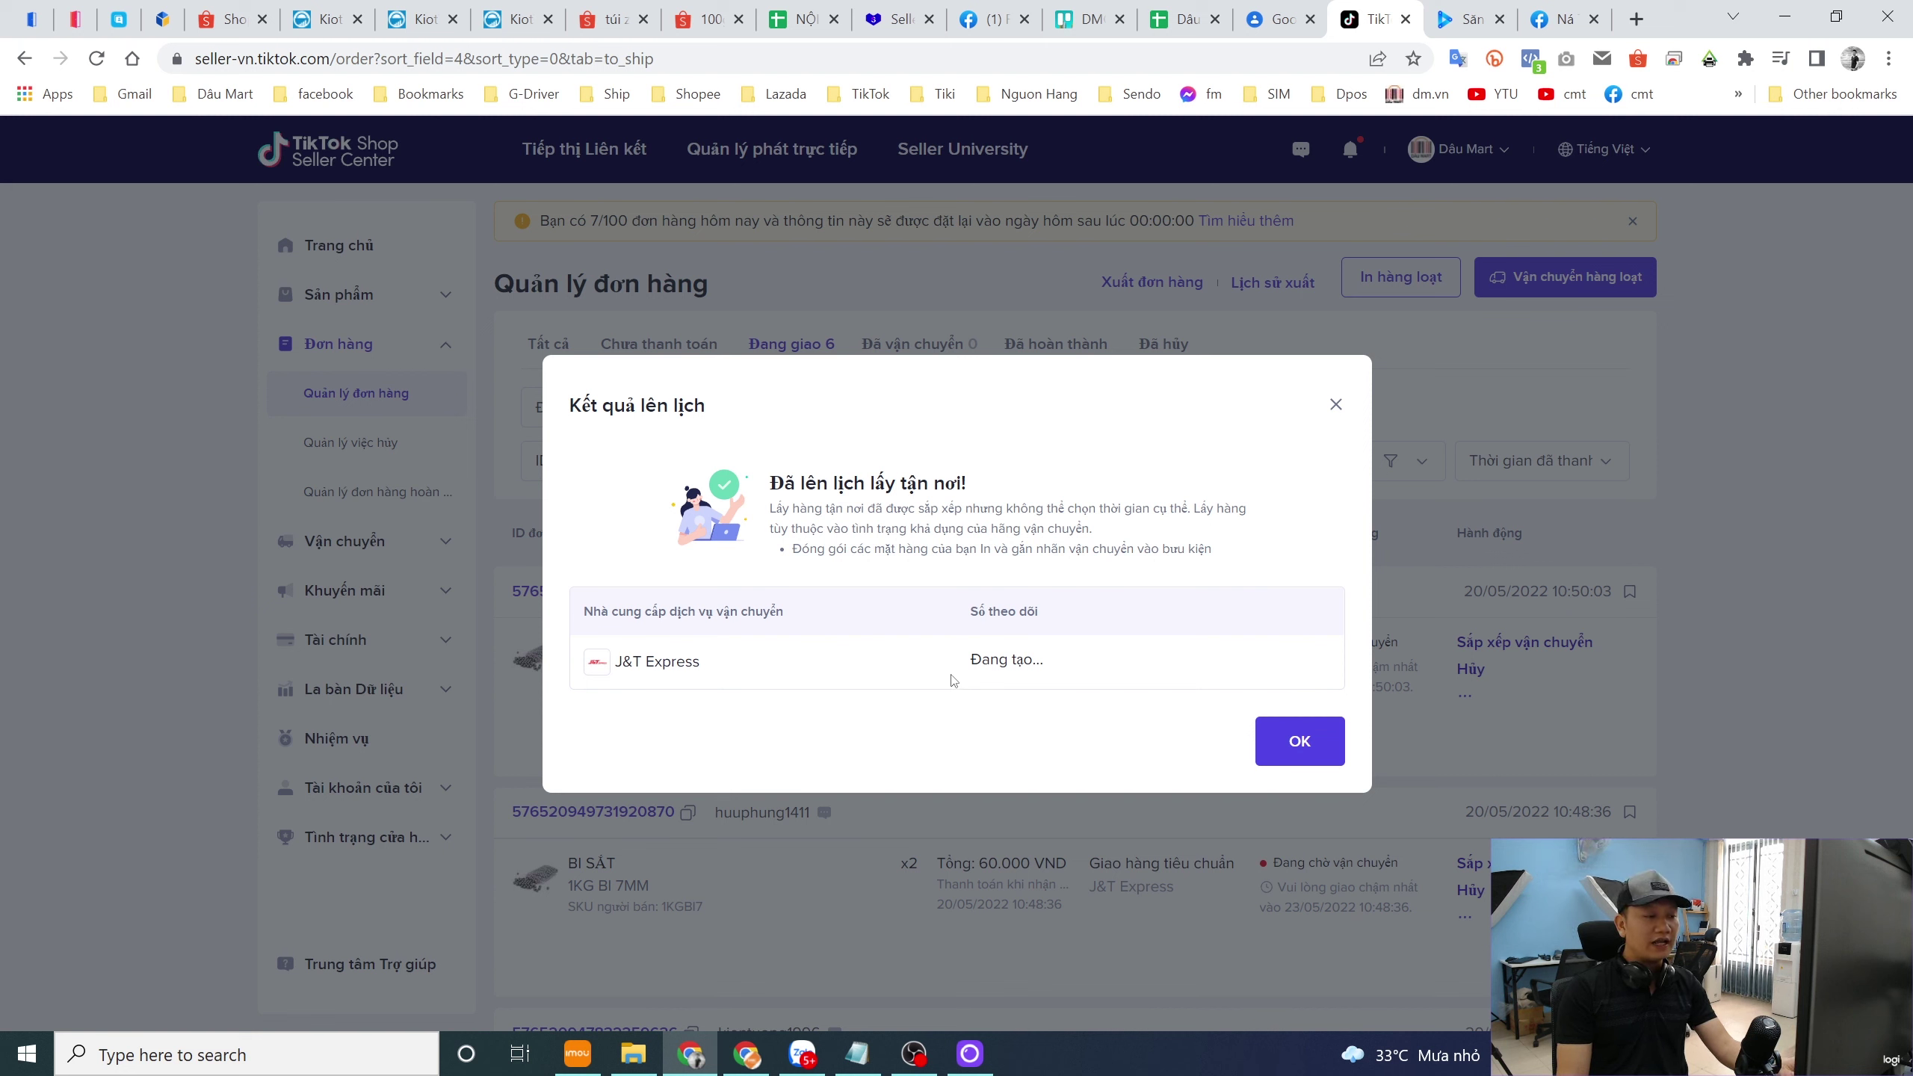
{"action": "left_click", "coordinate": [1309, 750]}
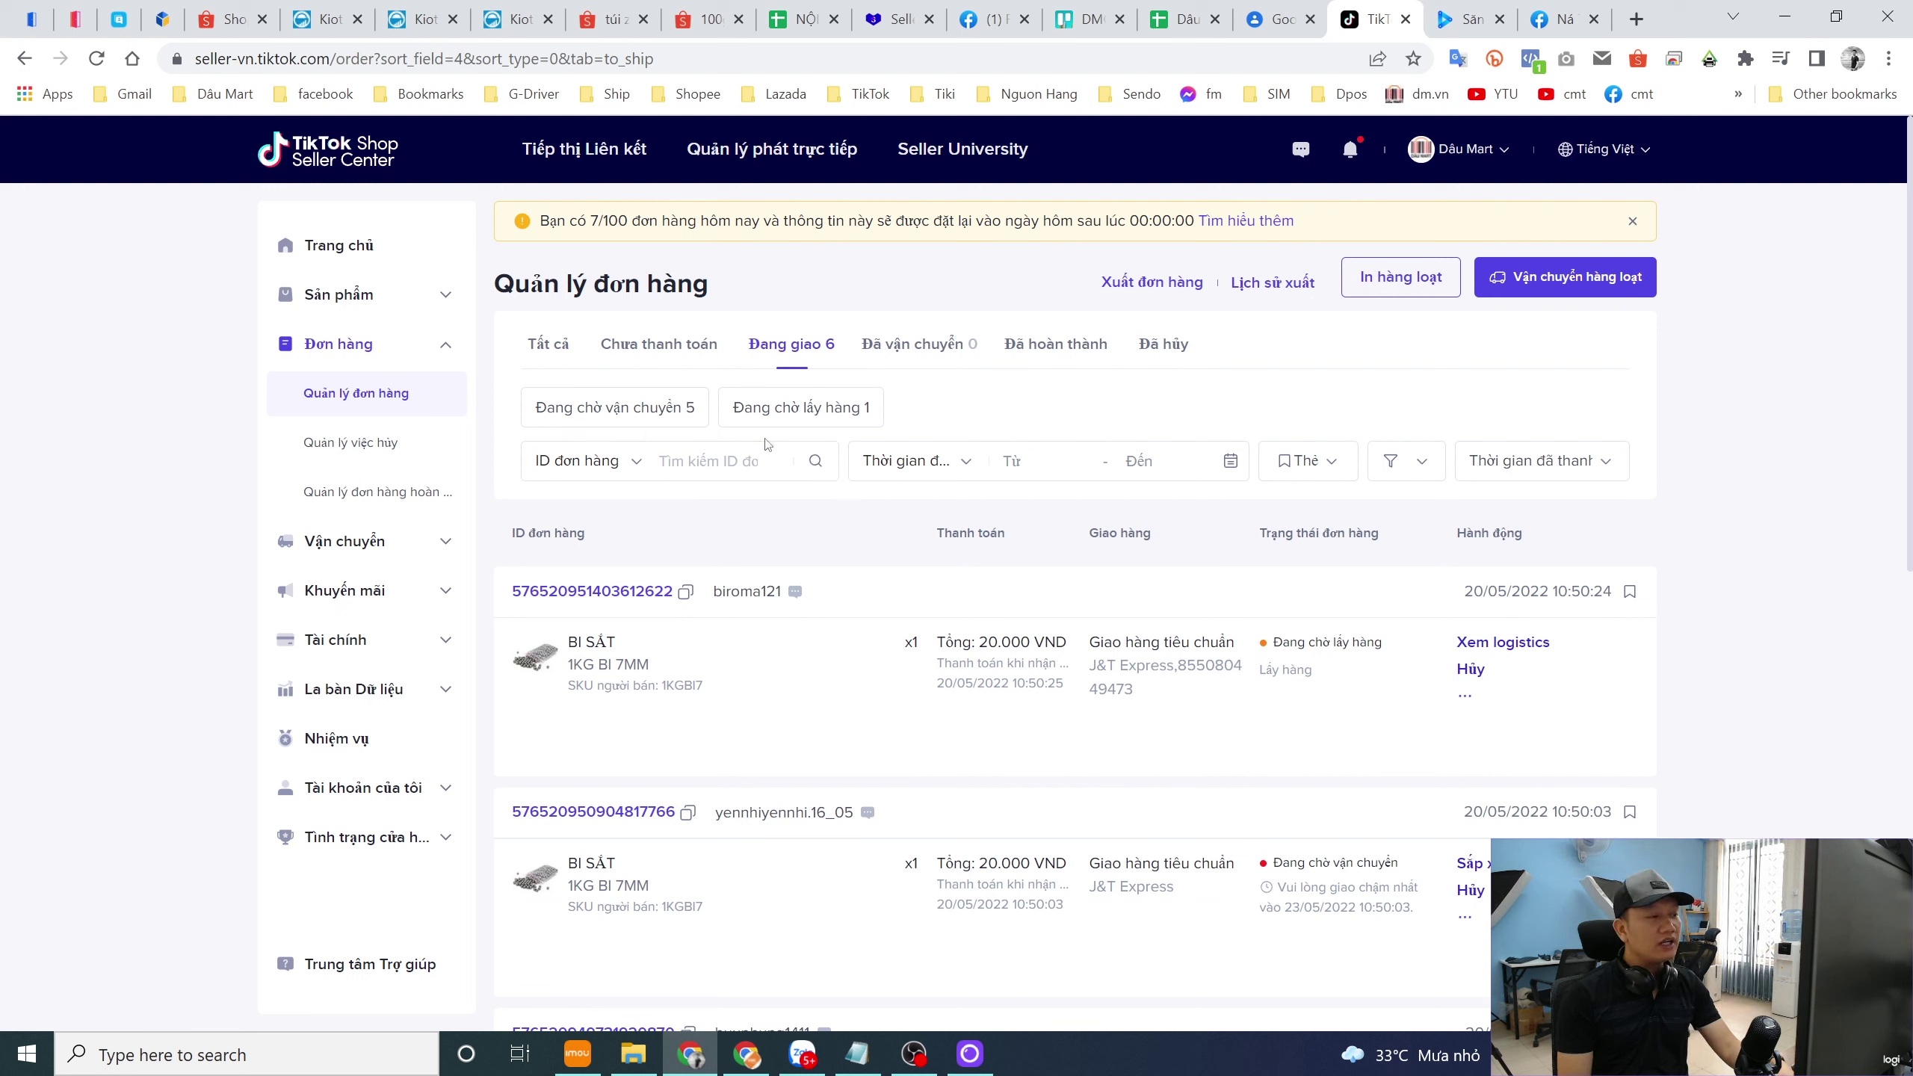
- Check the topmost order's pickup status and its J&T Express delivery details
{"action": "left_click", "coordinate": [800, 418]}
{"action": "mouse_move", "coordinate": [1463, 697]}
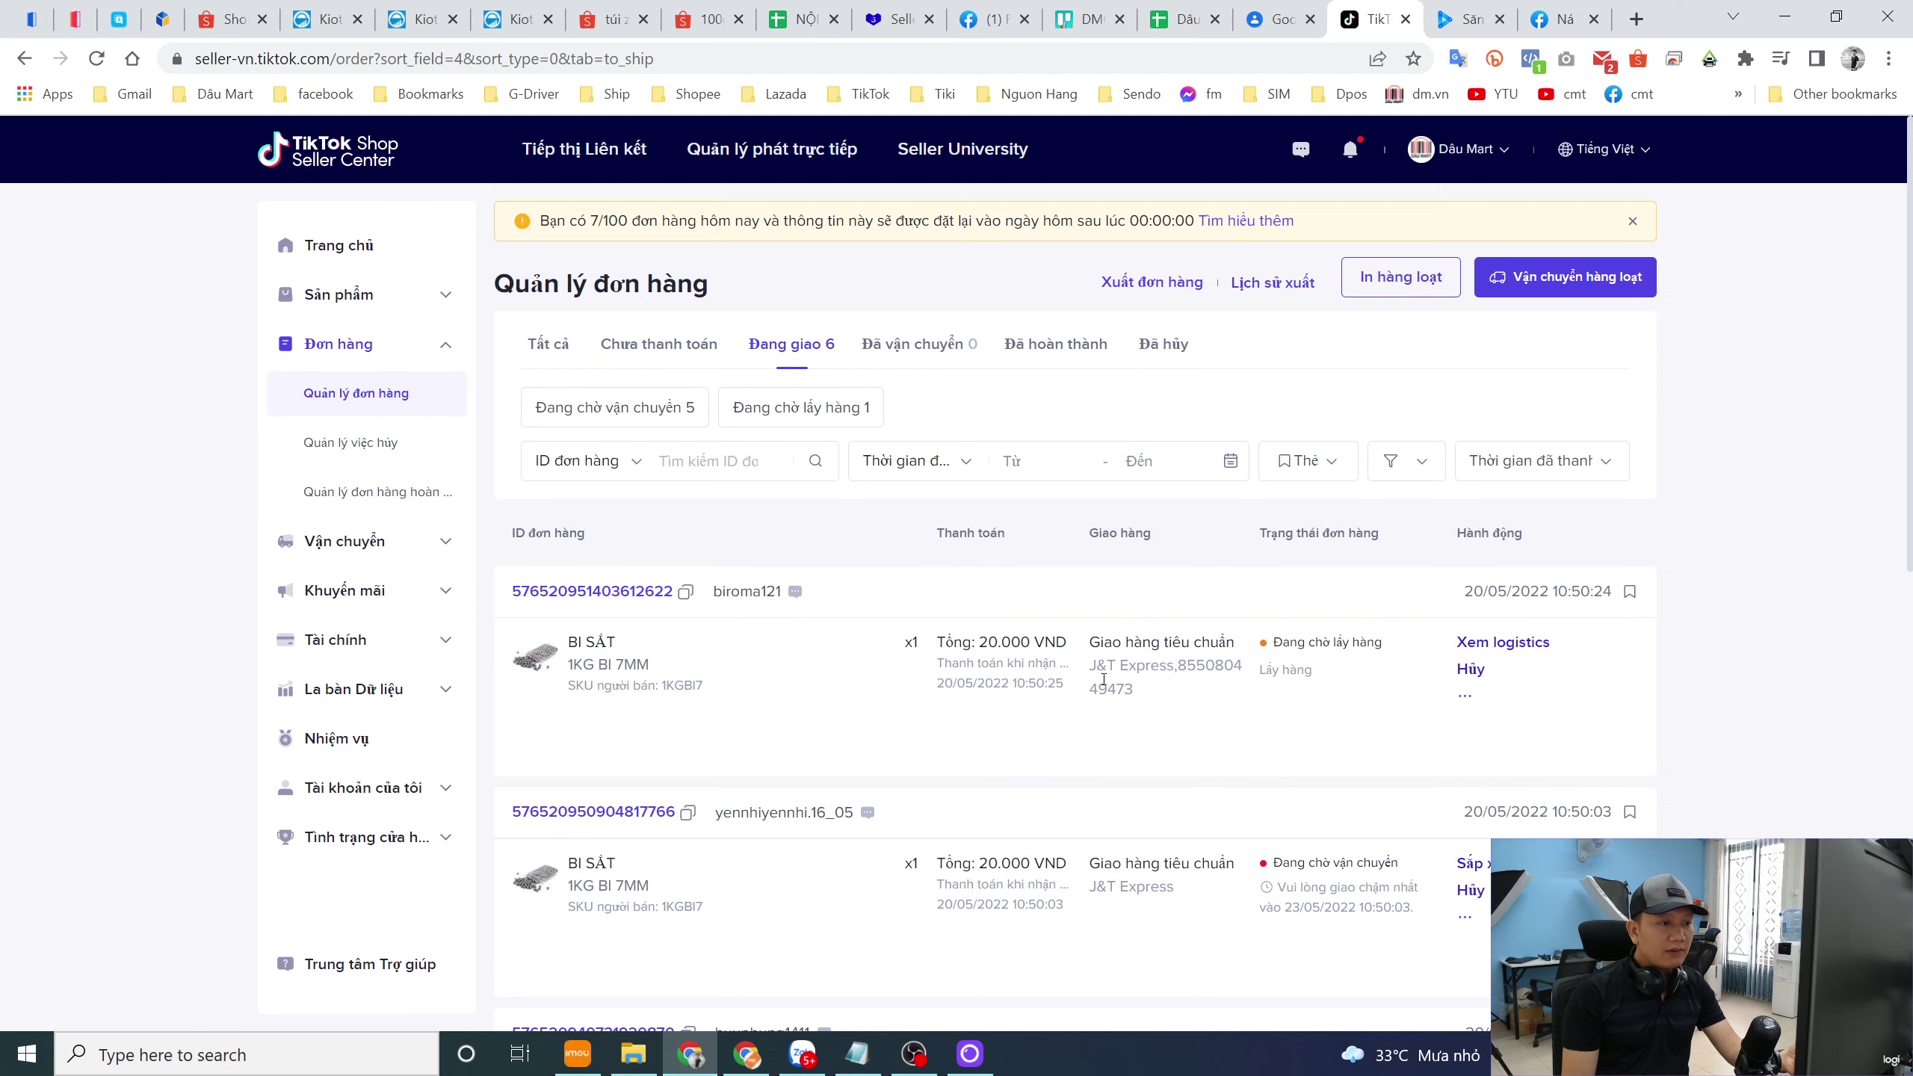
{"action": "left_click_drag", "start_coordinate": [937, 663], "coordinate": [1210, 619]}
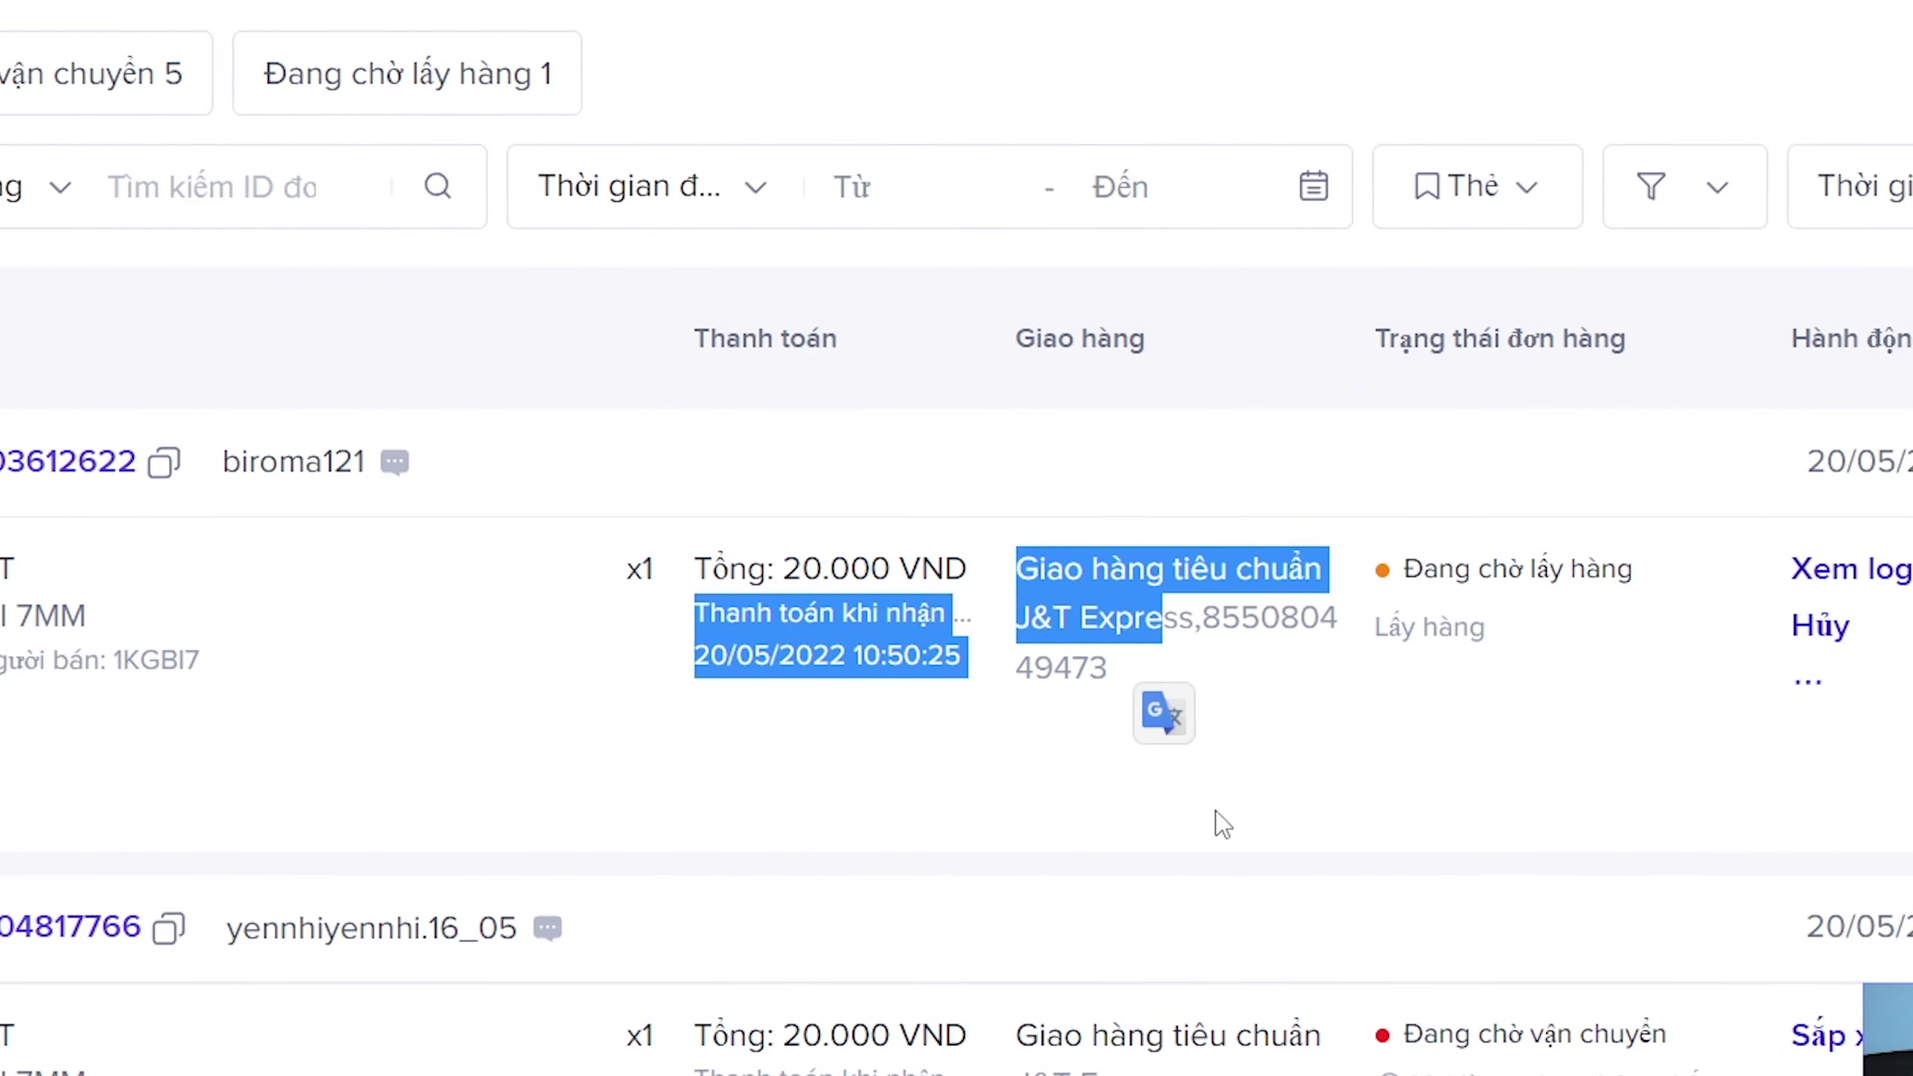
{"action": "left_click", "coordinate": [1206, 763]}
{"action": "left_click", "coordinate": [1236, 750]}
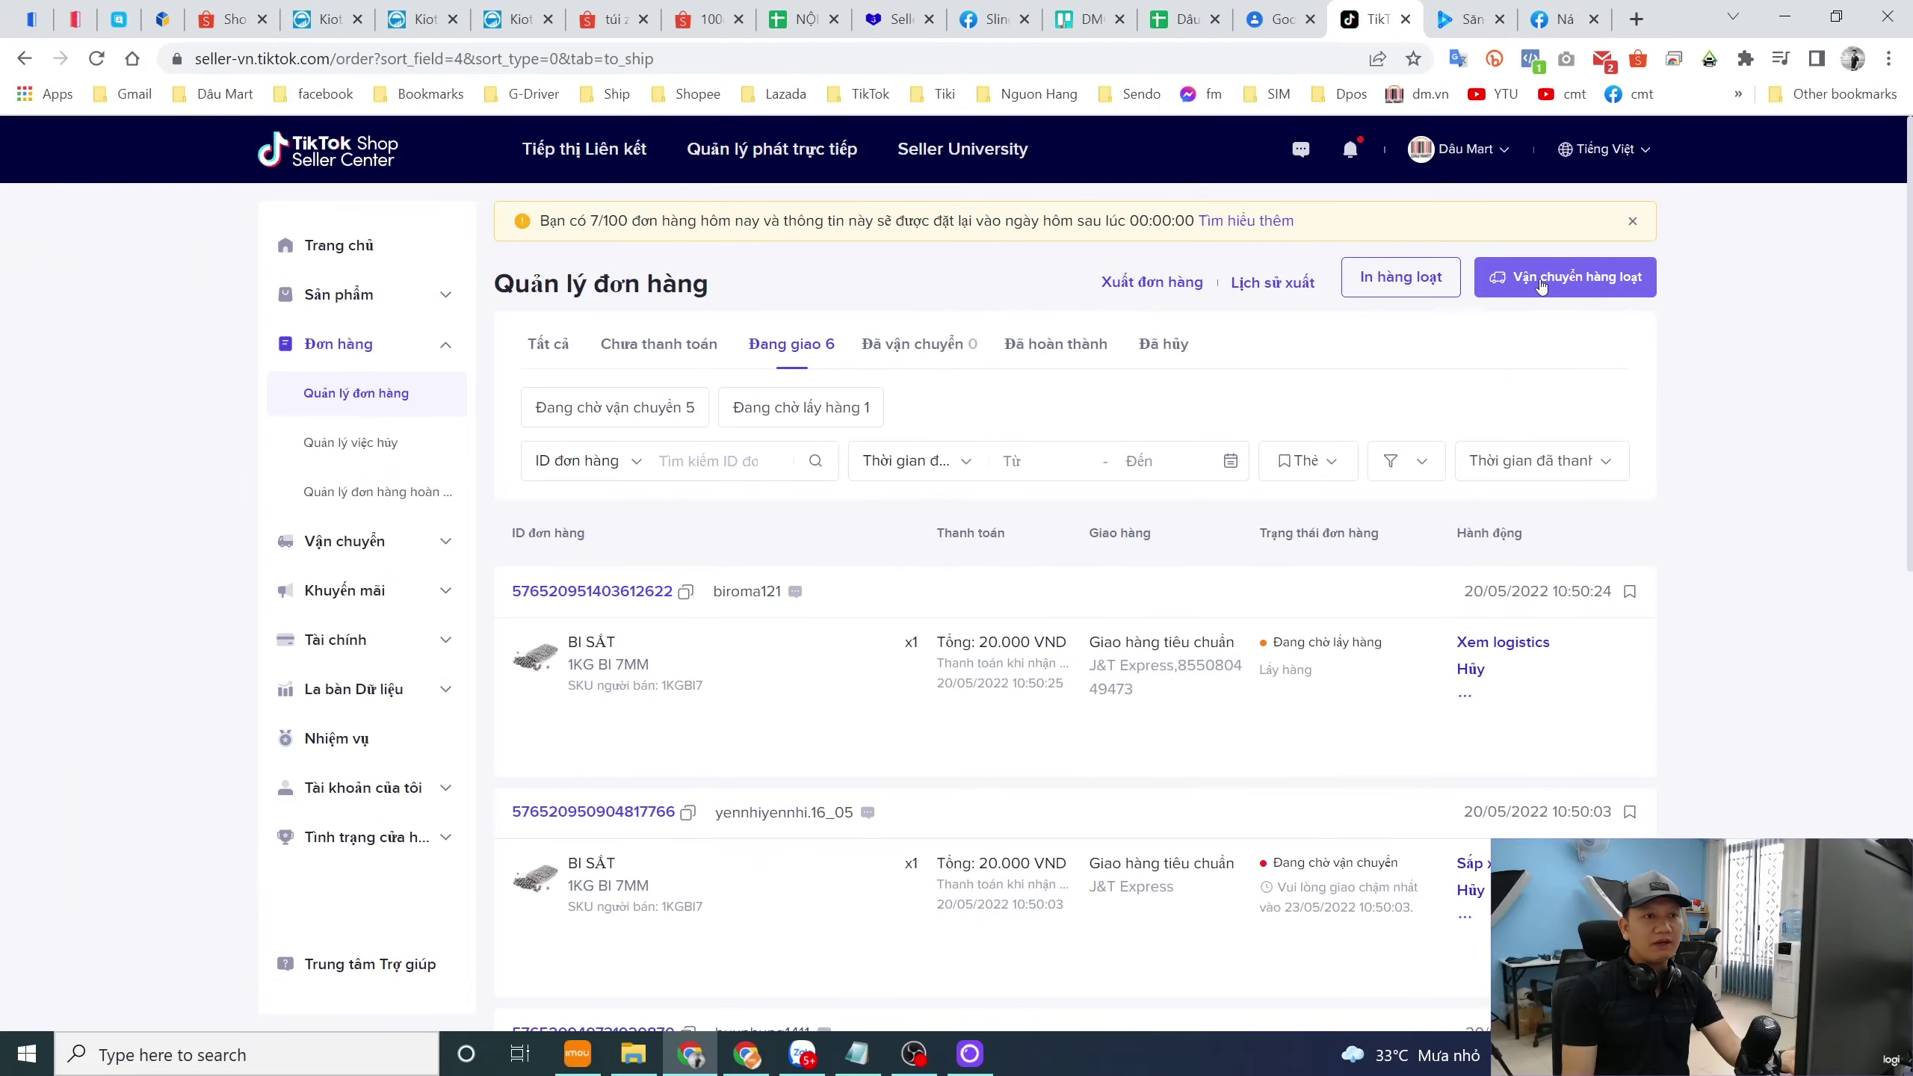
- Open bulk shipping (Vận chuyển hàng loạt) and select all listed packages
{"action": "left_click", "coordinate": [1540, 285]}
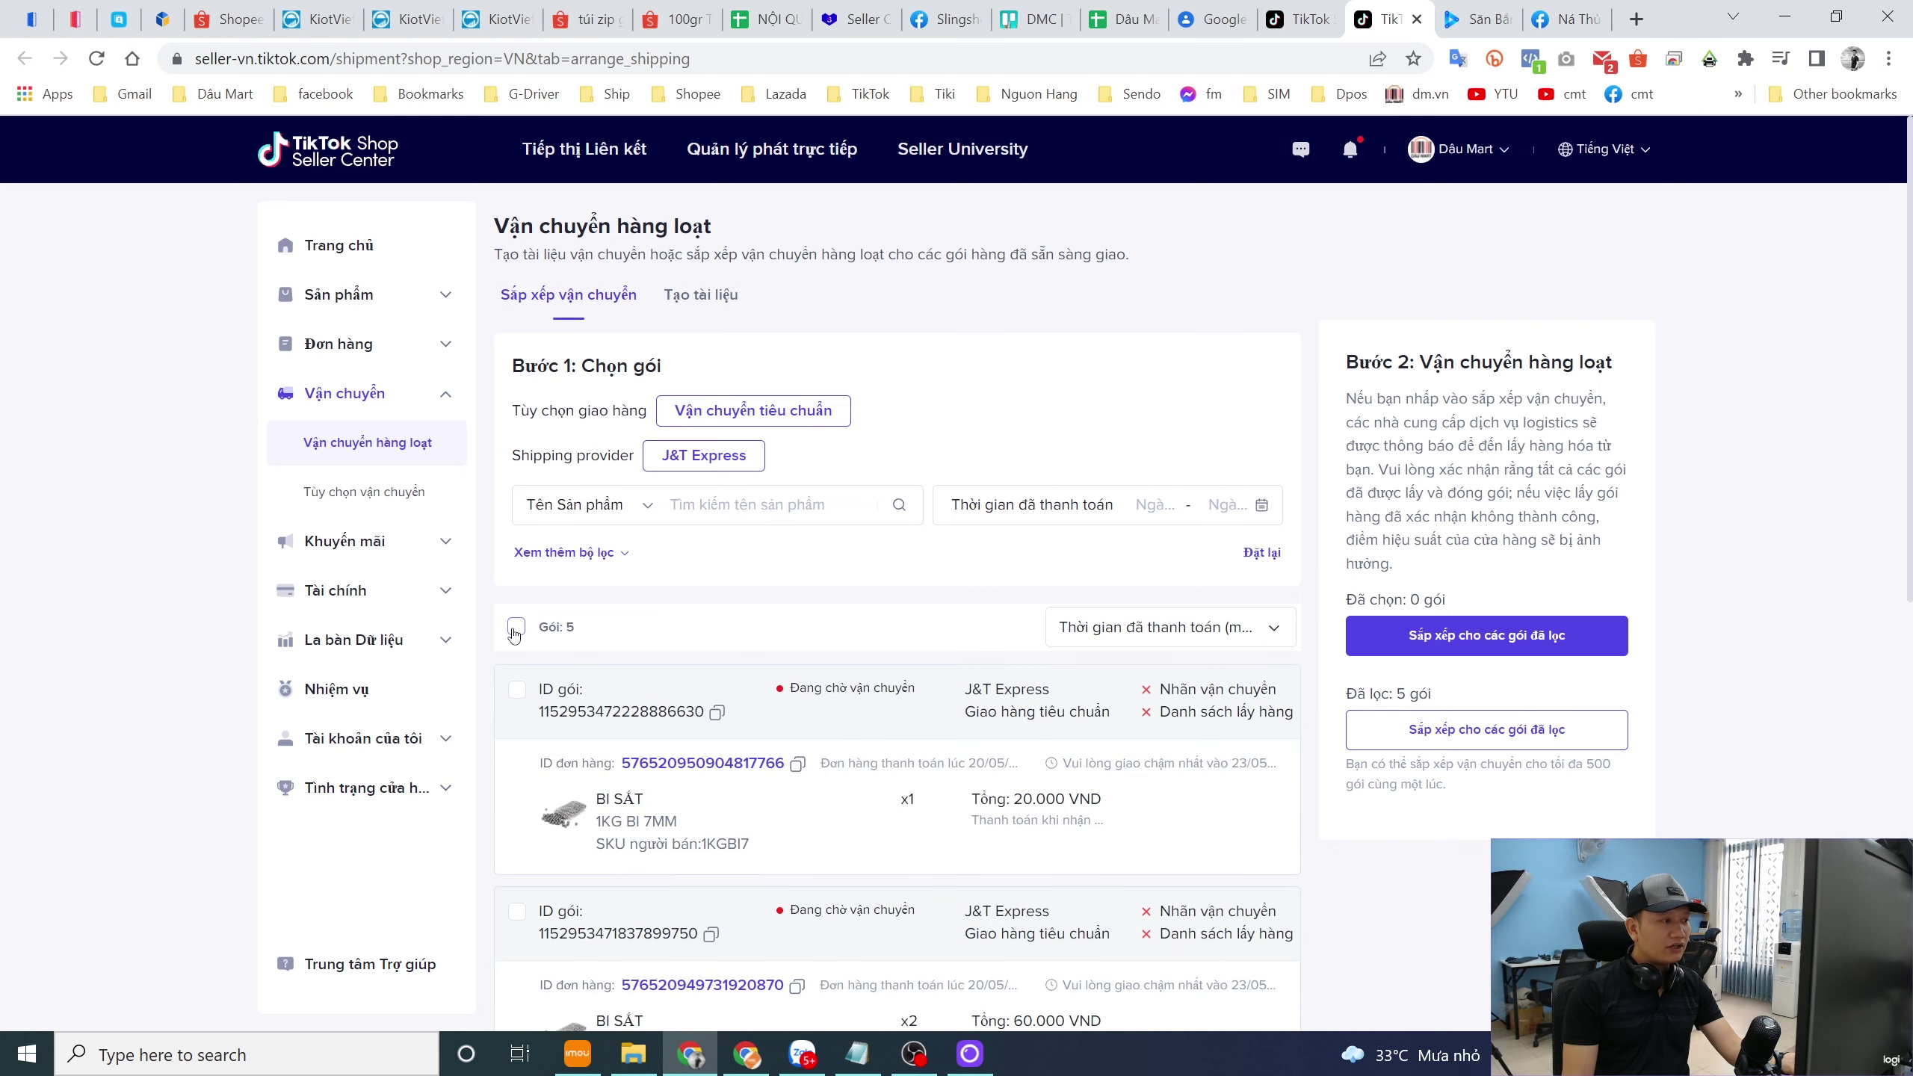
{"action": "left_click", "coordinate": [515, 627]}
{"action": "scroll", "coordinate": [766, 727], "scroll_direction": "down", "scroll_amount": 10}
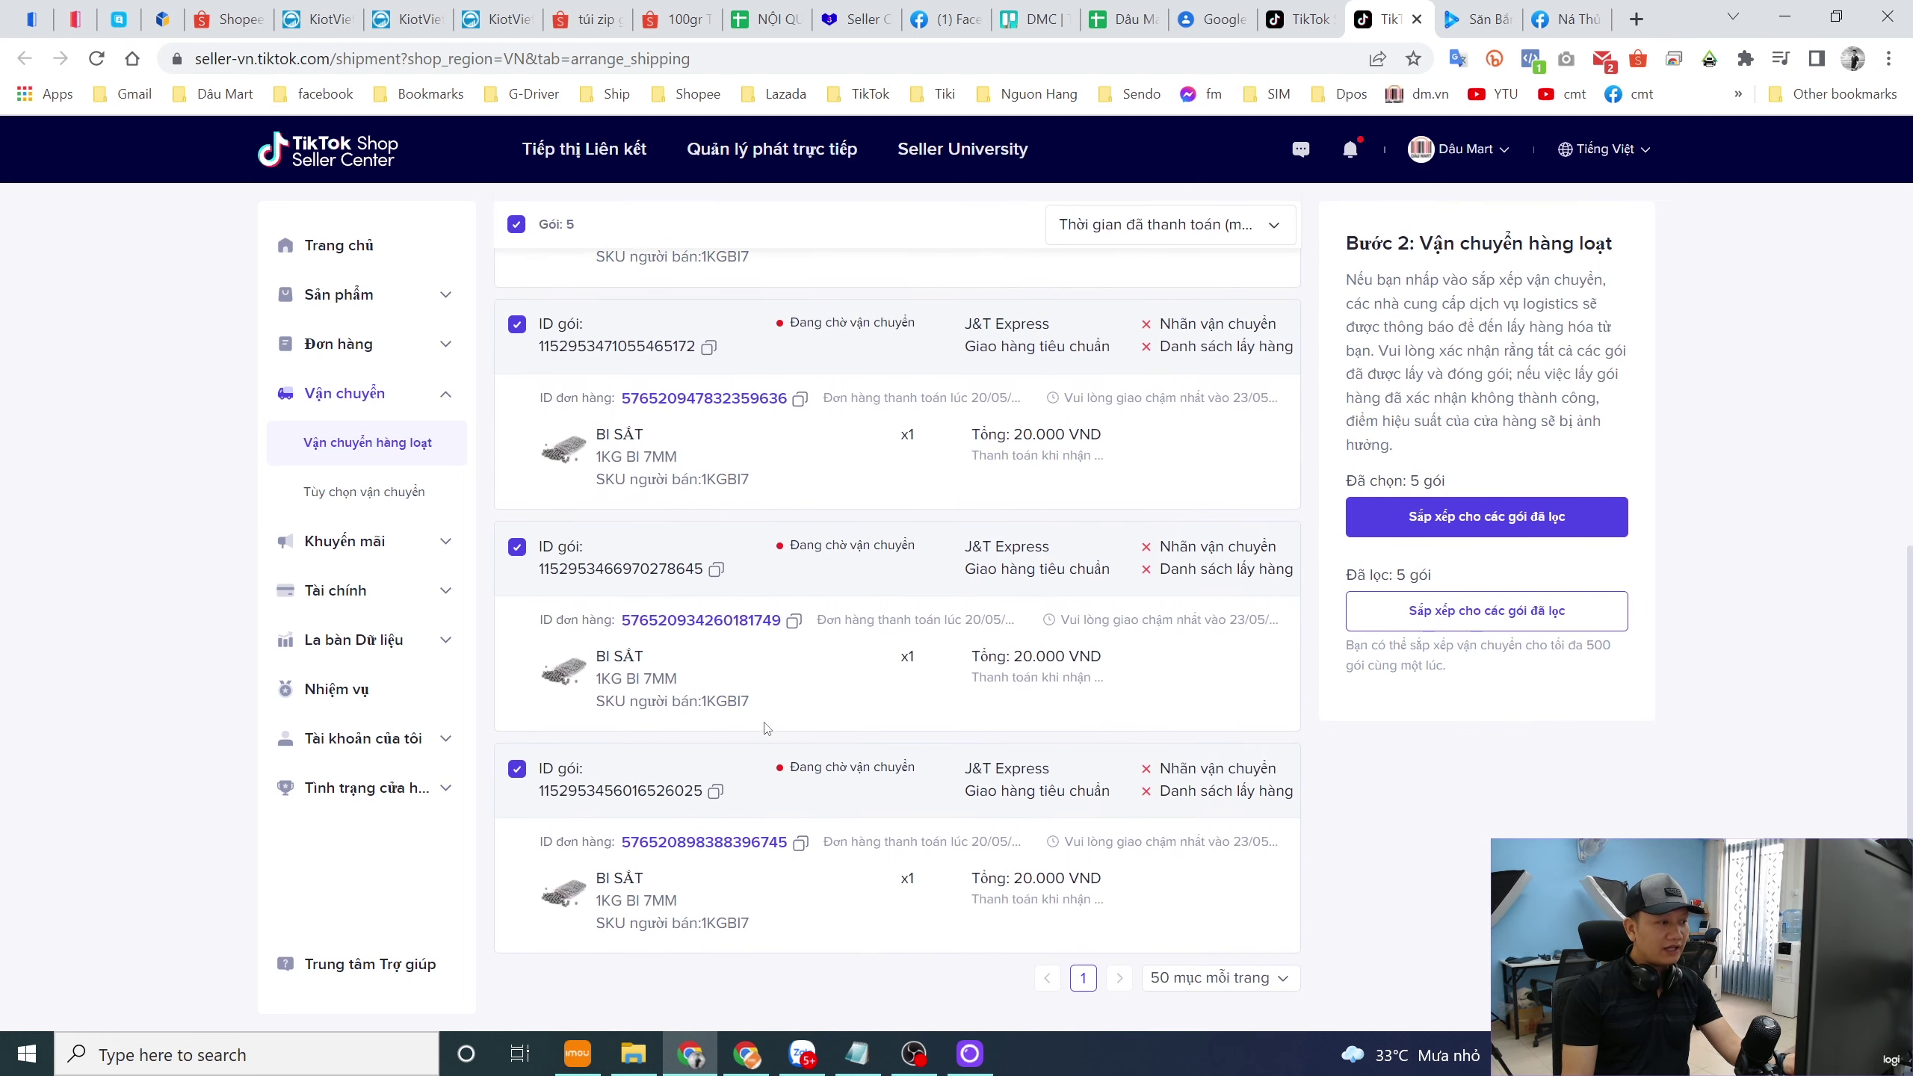
{"action": "scroll", "coordinate": [782, 753], "scroll_direction": "up", "scroll_amount": 10}
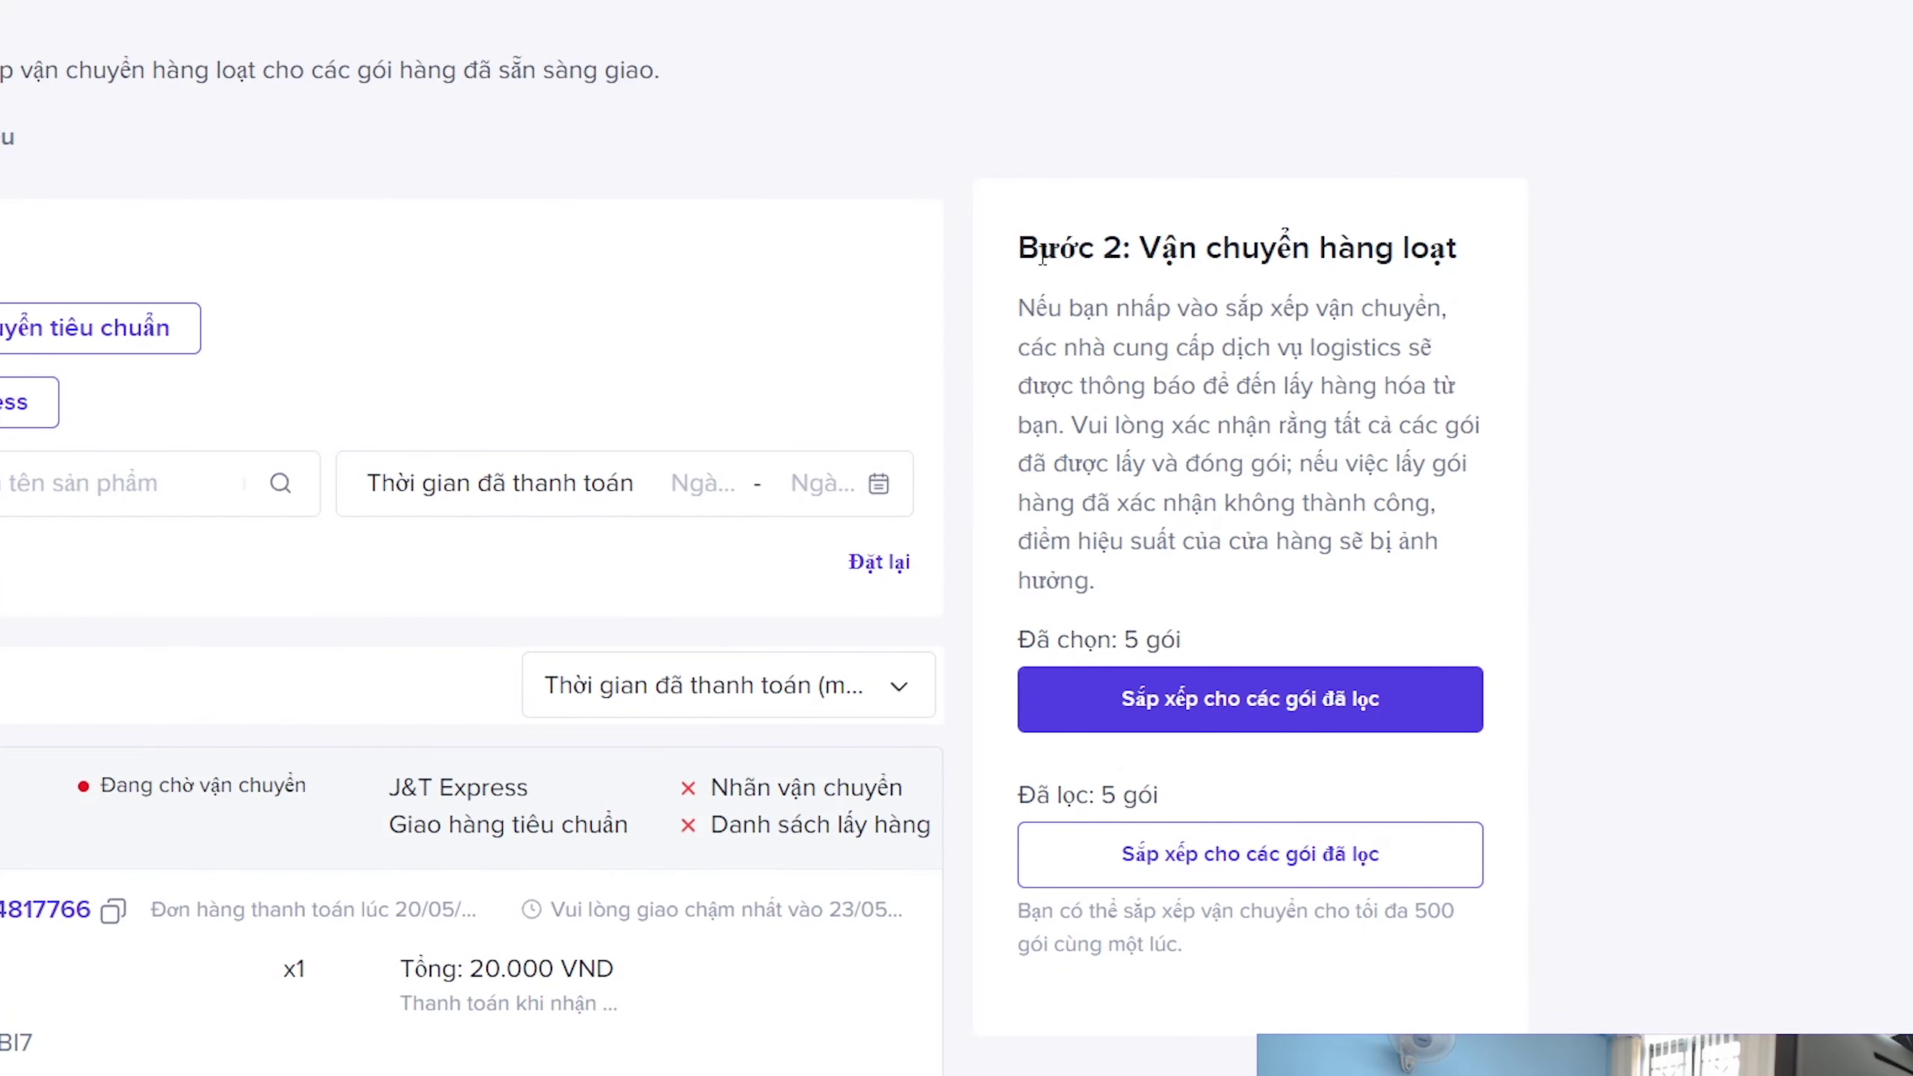
- Arrange shipment for all selected packages with the Lấy hàng pickup method, accept the pickup conditions and confirm
{"action": "left_click_drag", "start_coordinate": [1036, 233], "coordinate": [1385, 467]}
{"action": "left_click", "coordinate": [1704, 620]}
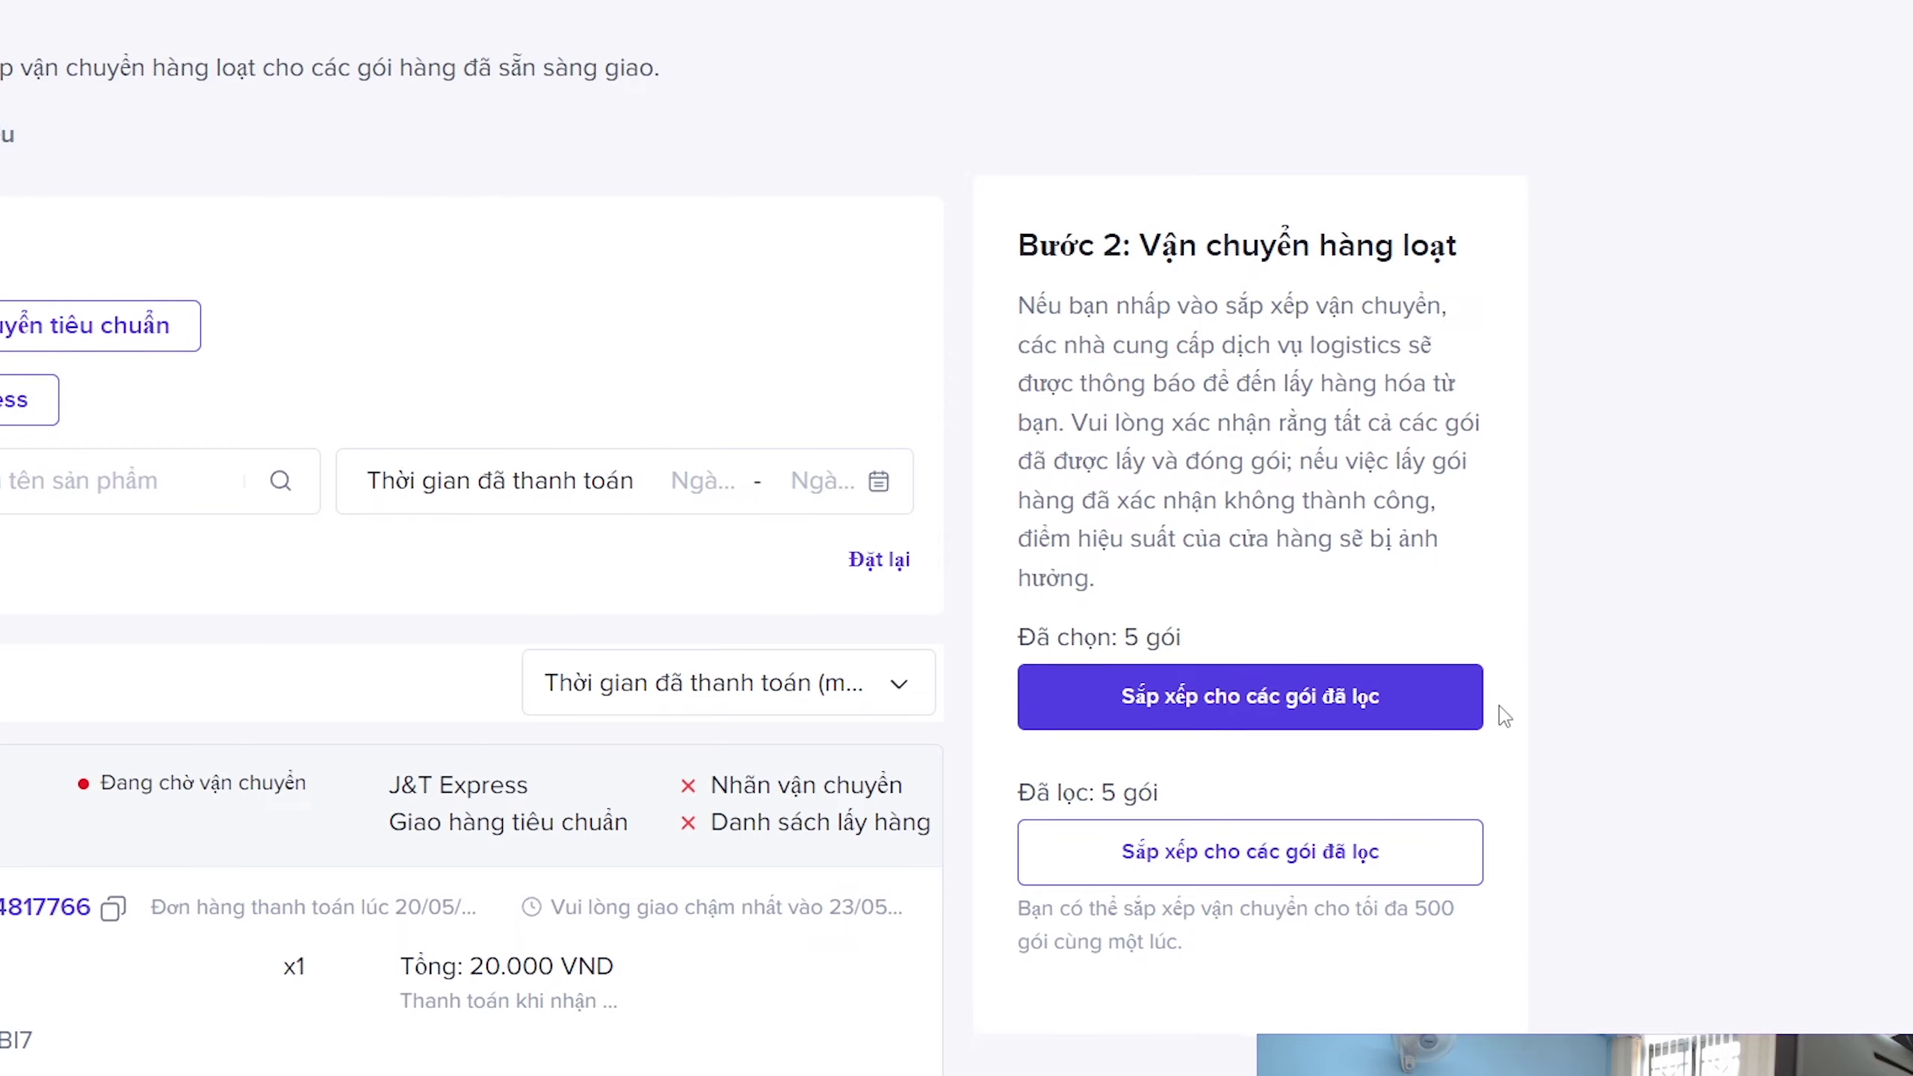
{"action": "scroll", "coordinate": [1375, 714], "scroll_direction": "down", "scroll_amount": 5}
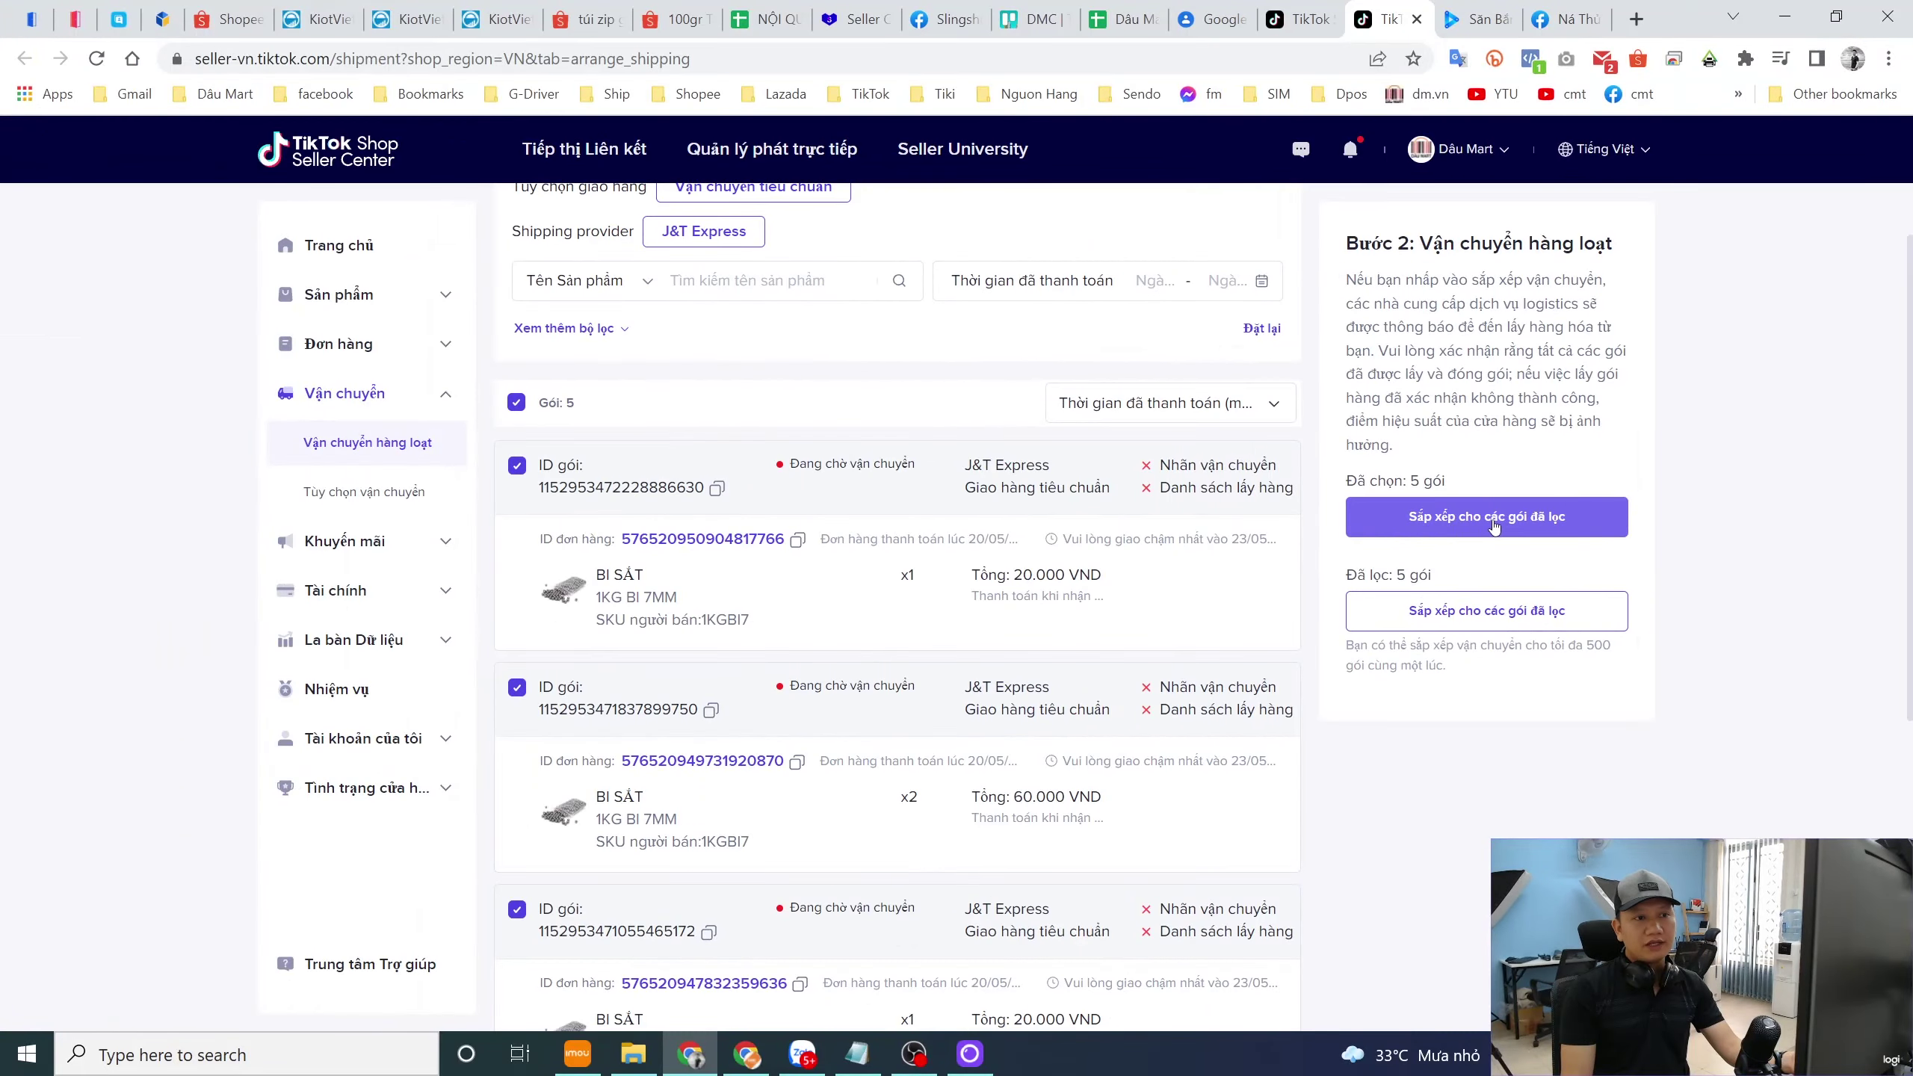
{"action": "left_click", "coordinate": [1515, 523]}
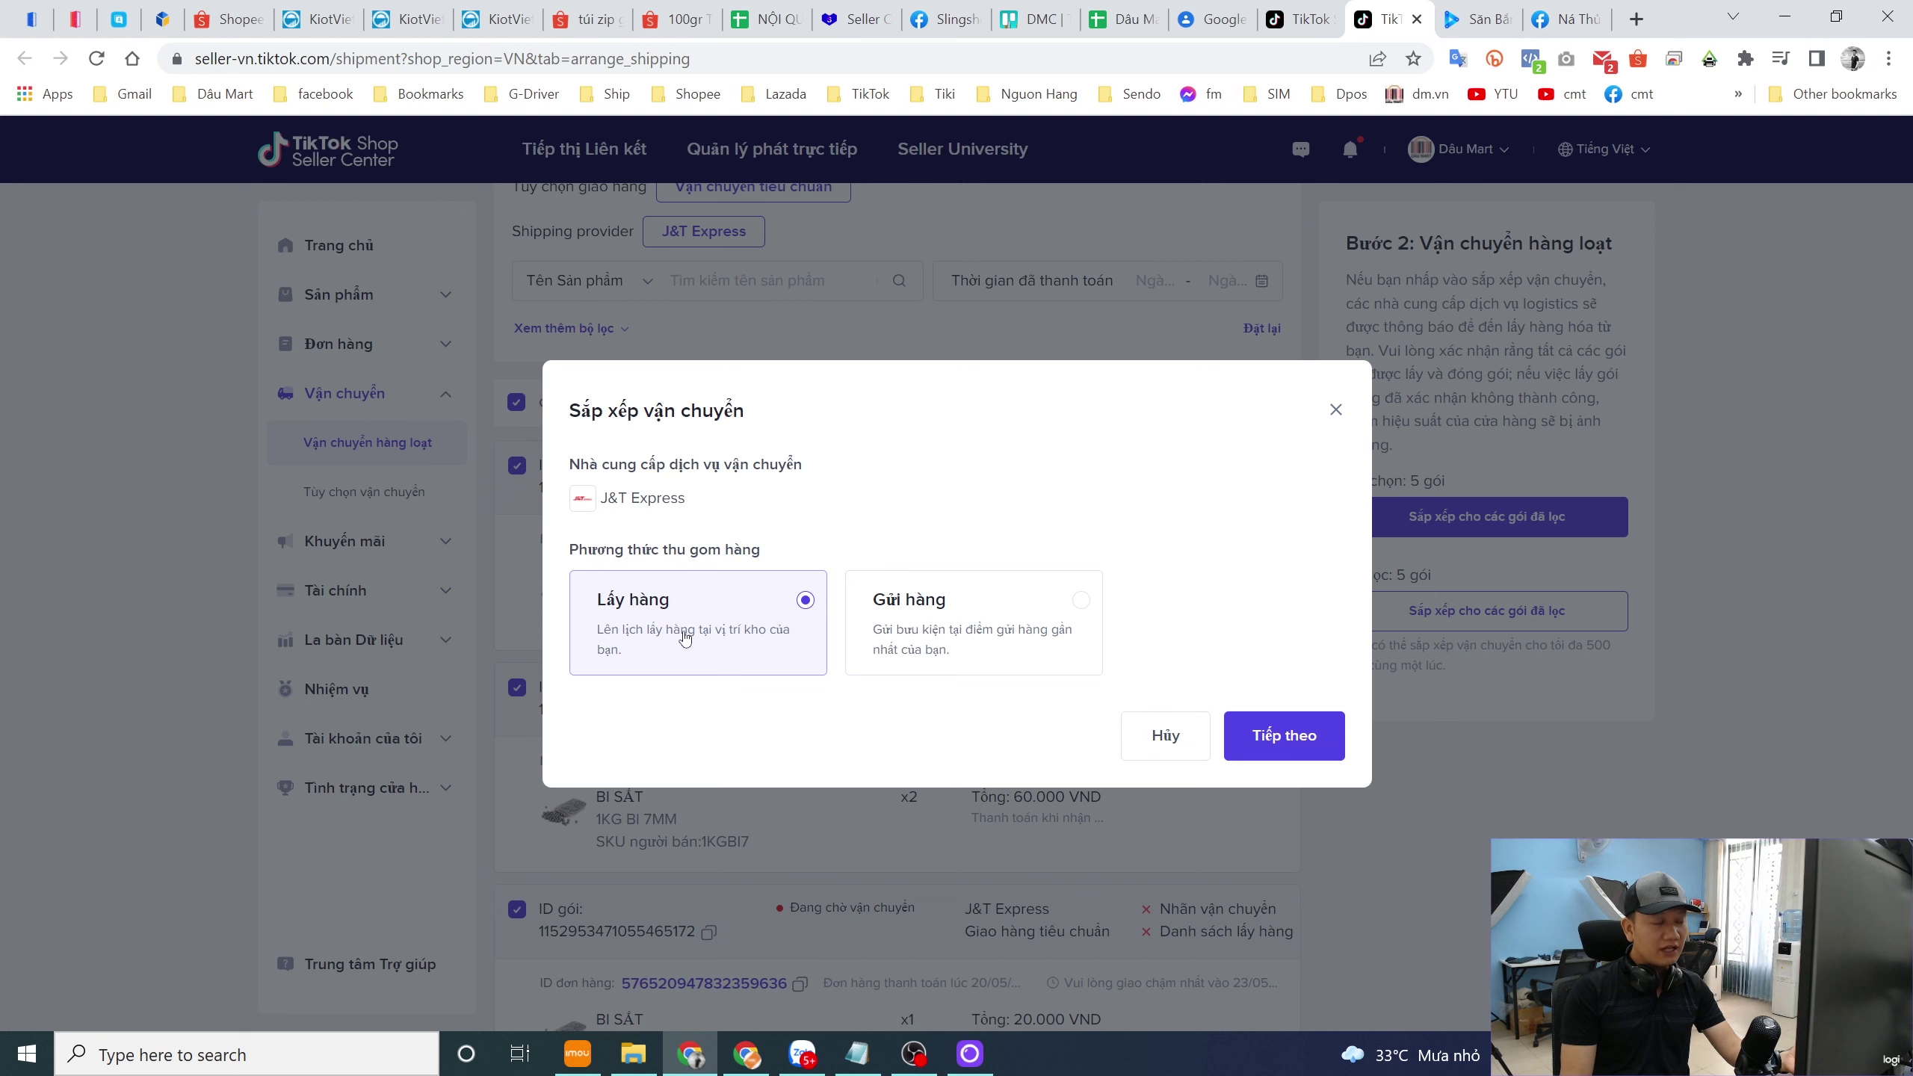
{"action": "left_click", "coordinate": [1299, 738]}
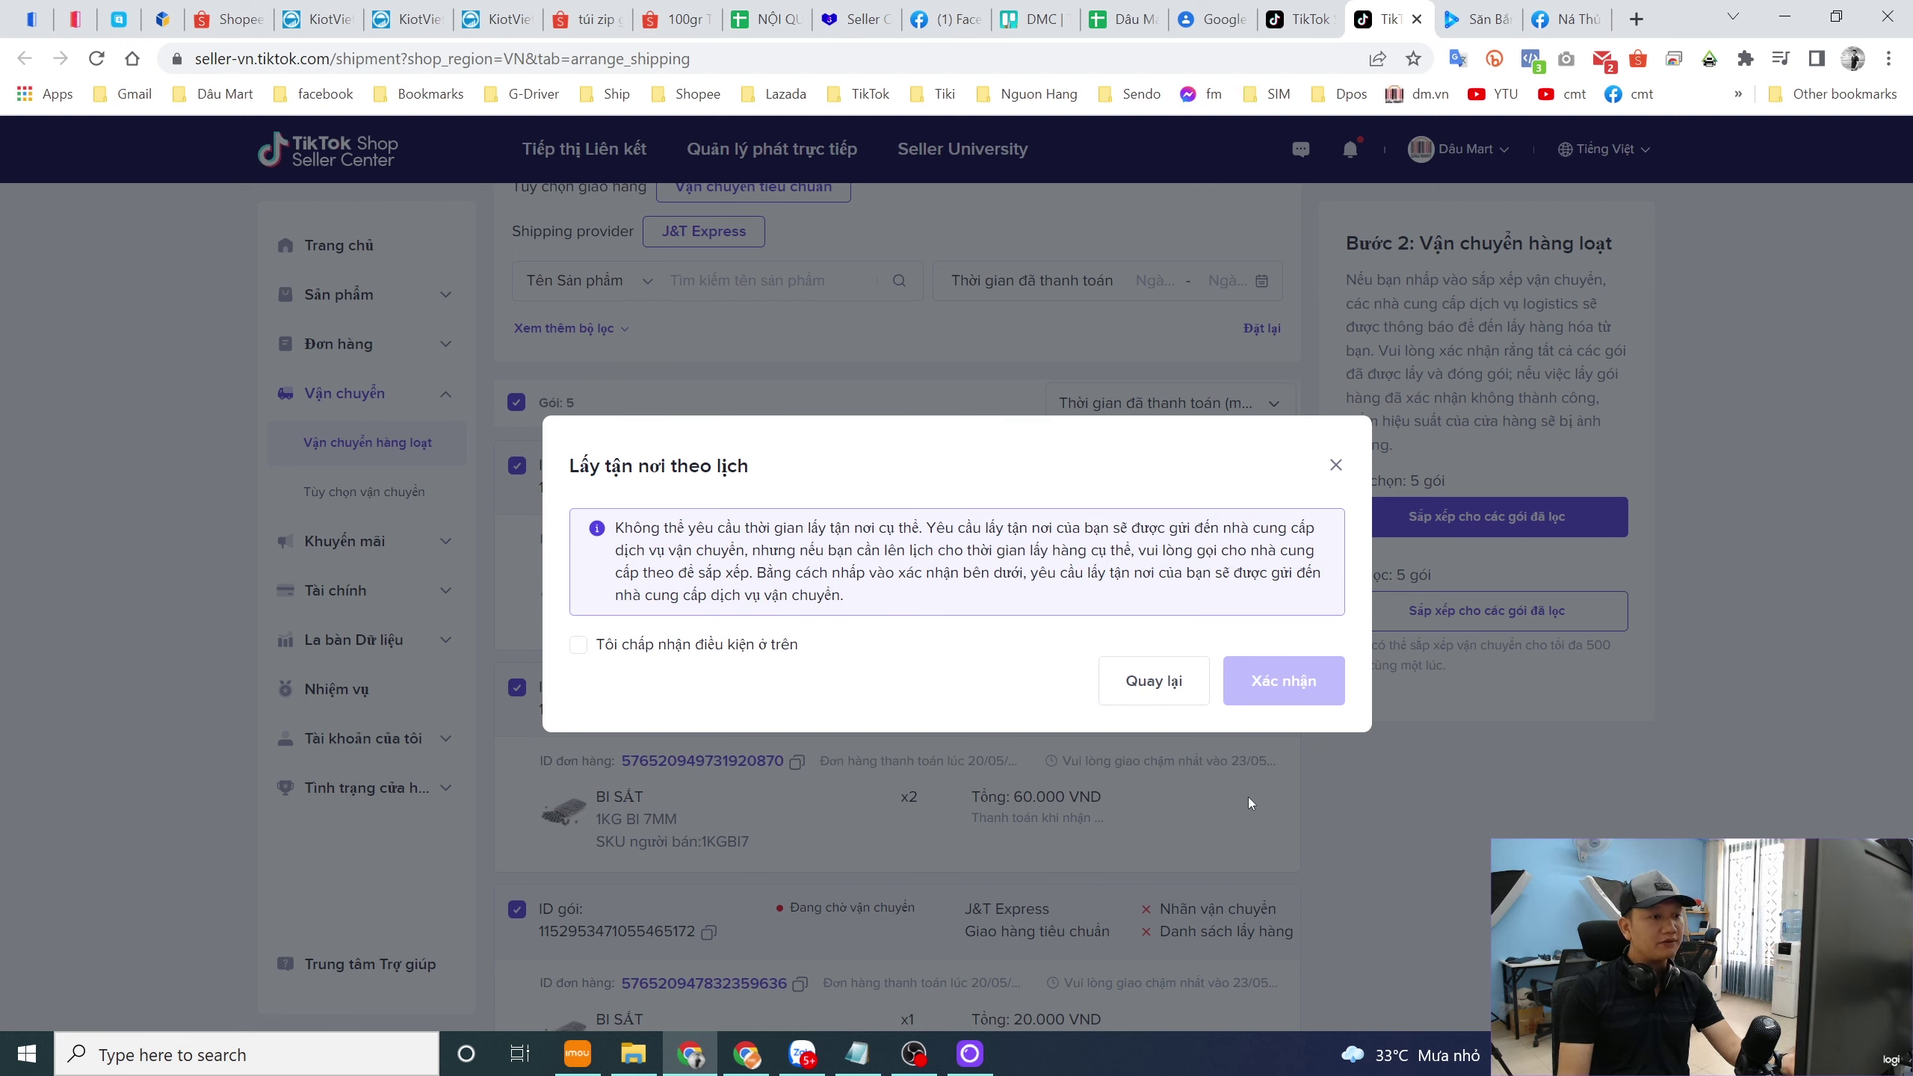
{"action": "left_click", "coordinate": [687, 650]}
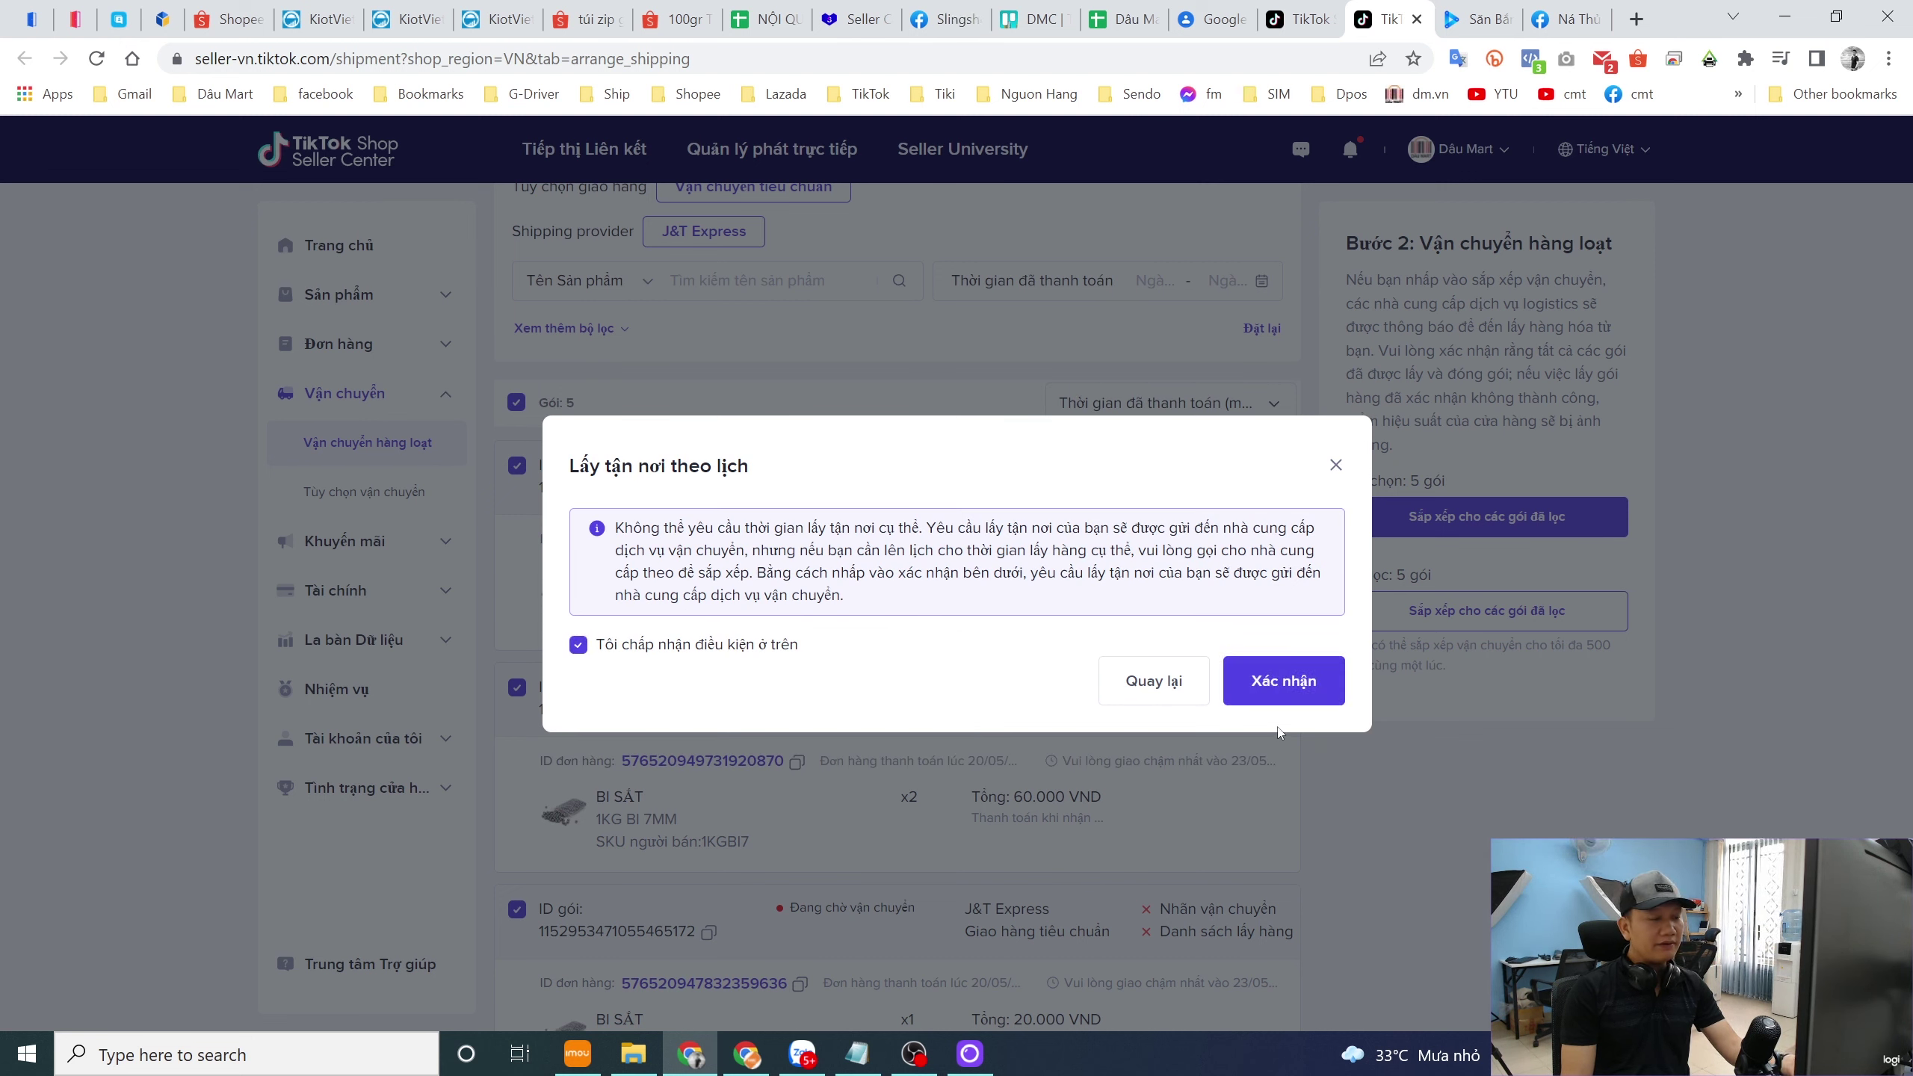
{"action": "left_click", "coordinate": [1290, 692]}
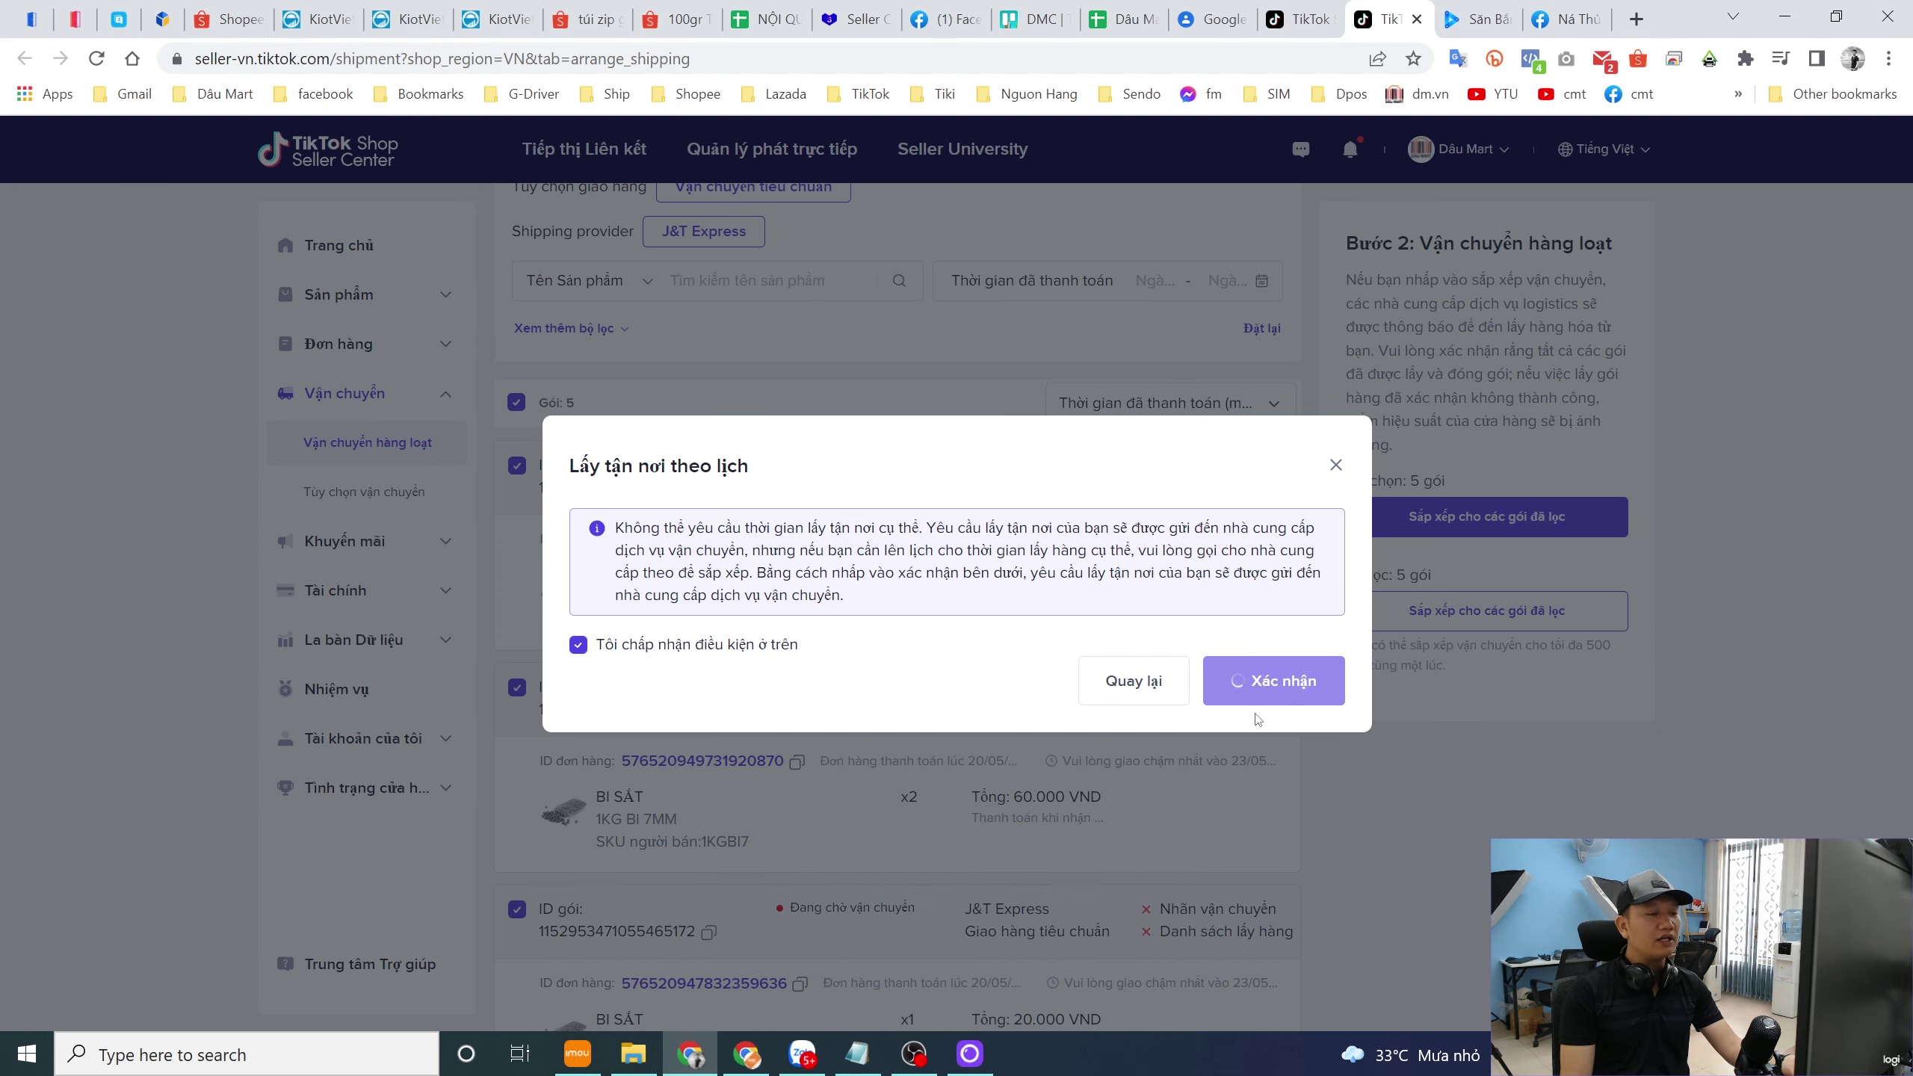
{"action": "left_click", "coordinate": [1289, 676]}
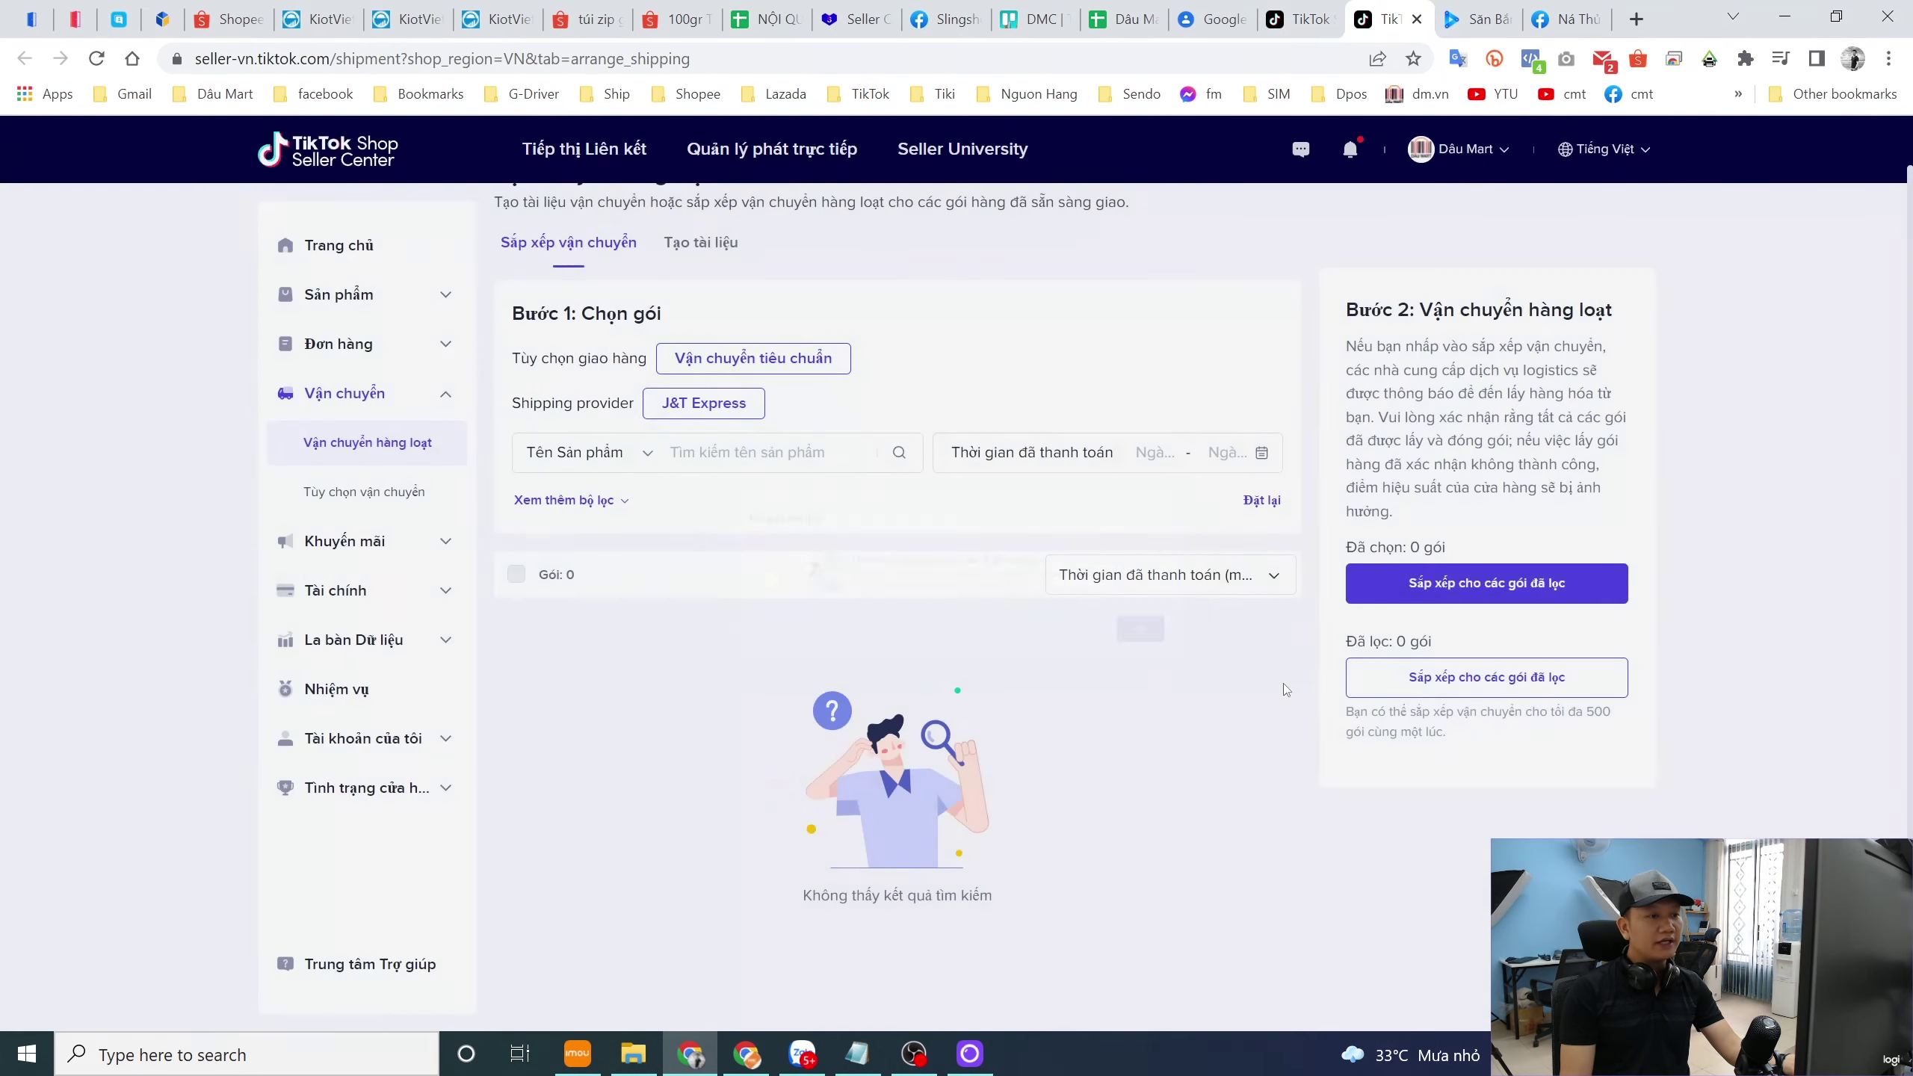
- Return to order management and review the orders waiting for pickup (Đang chờ lấy hàng)
{"action": "left_click", "coordinate": [371, 348]}
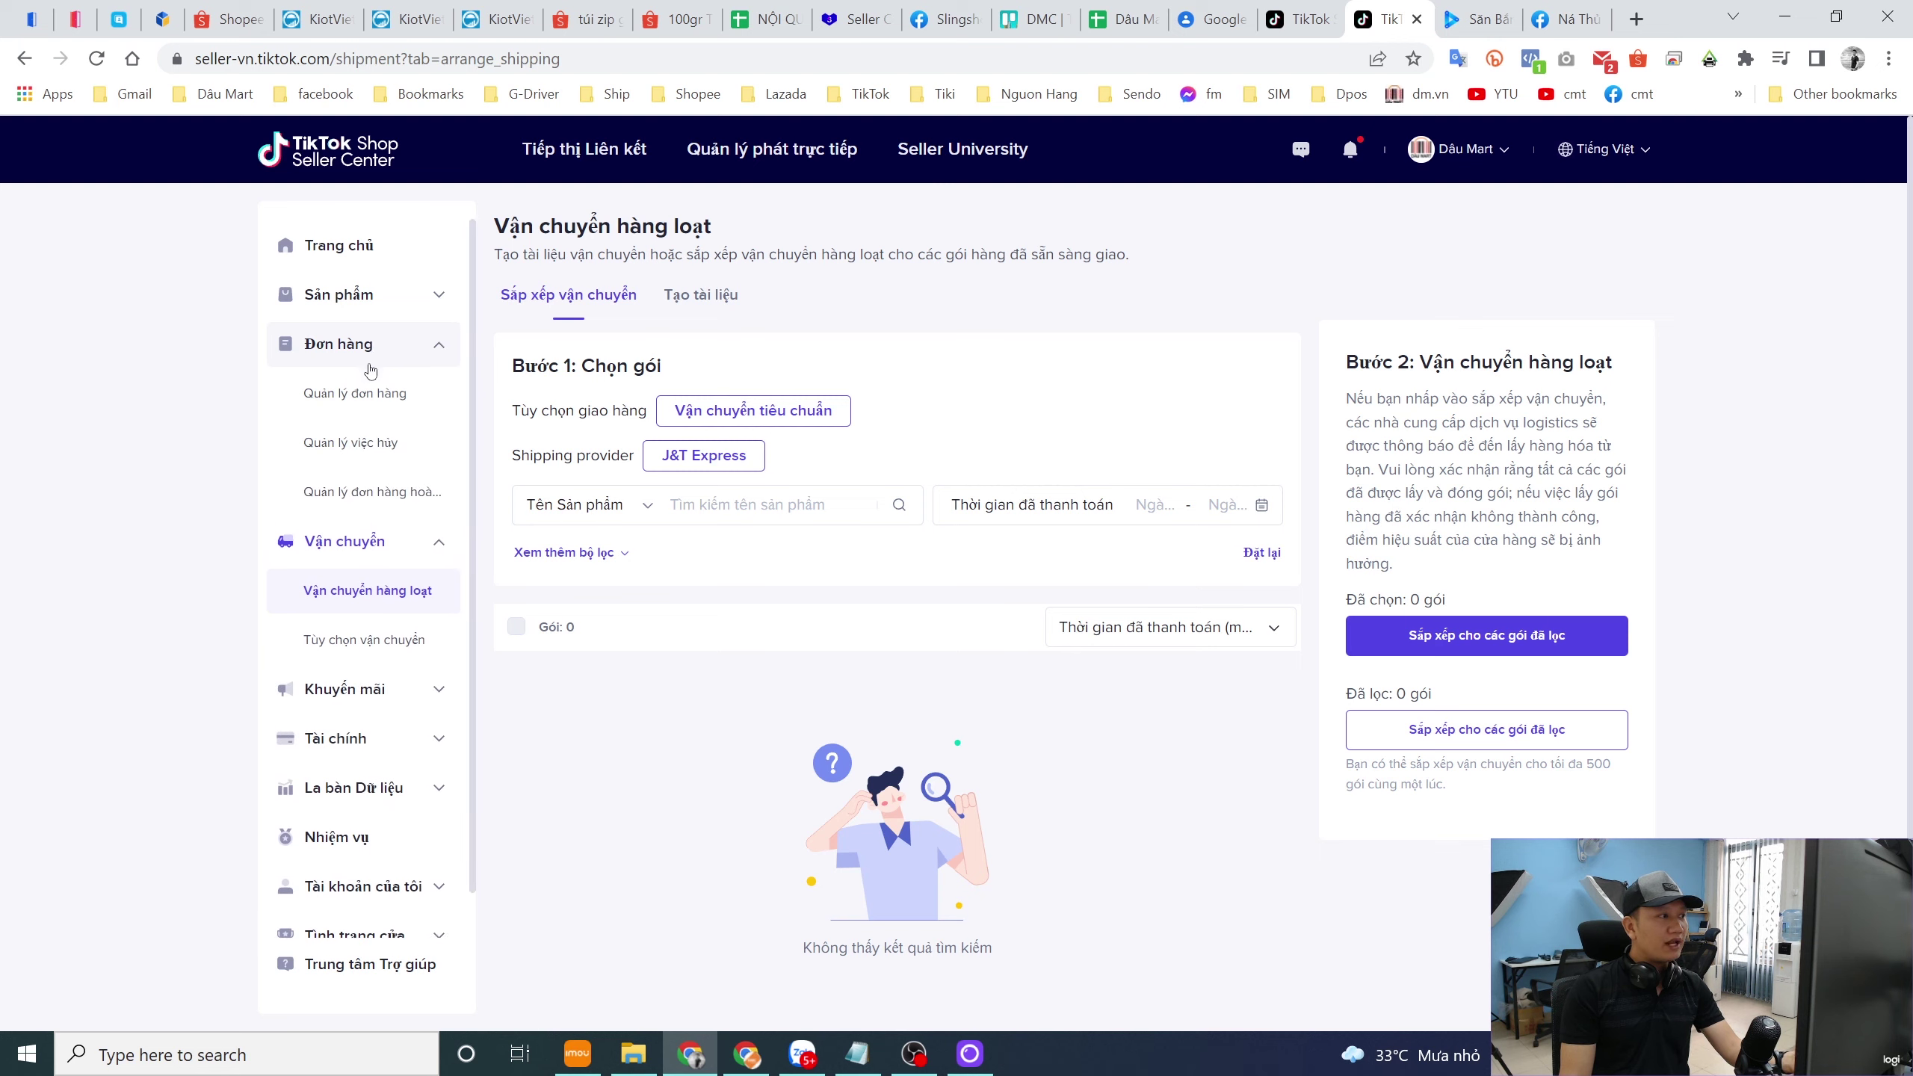
{"action": "left_click", "coordinate": [371, 392]}
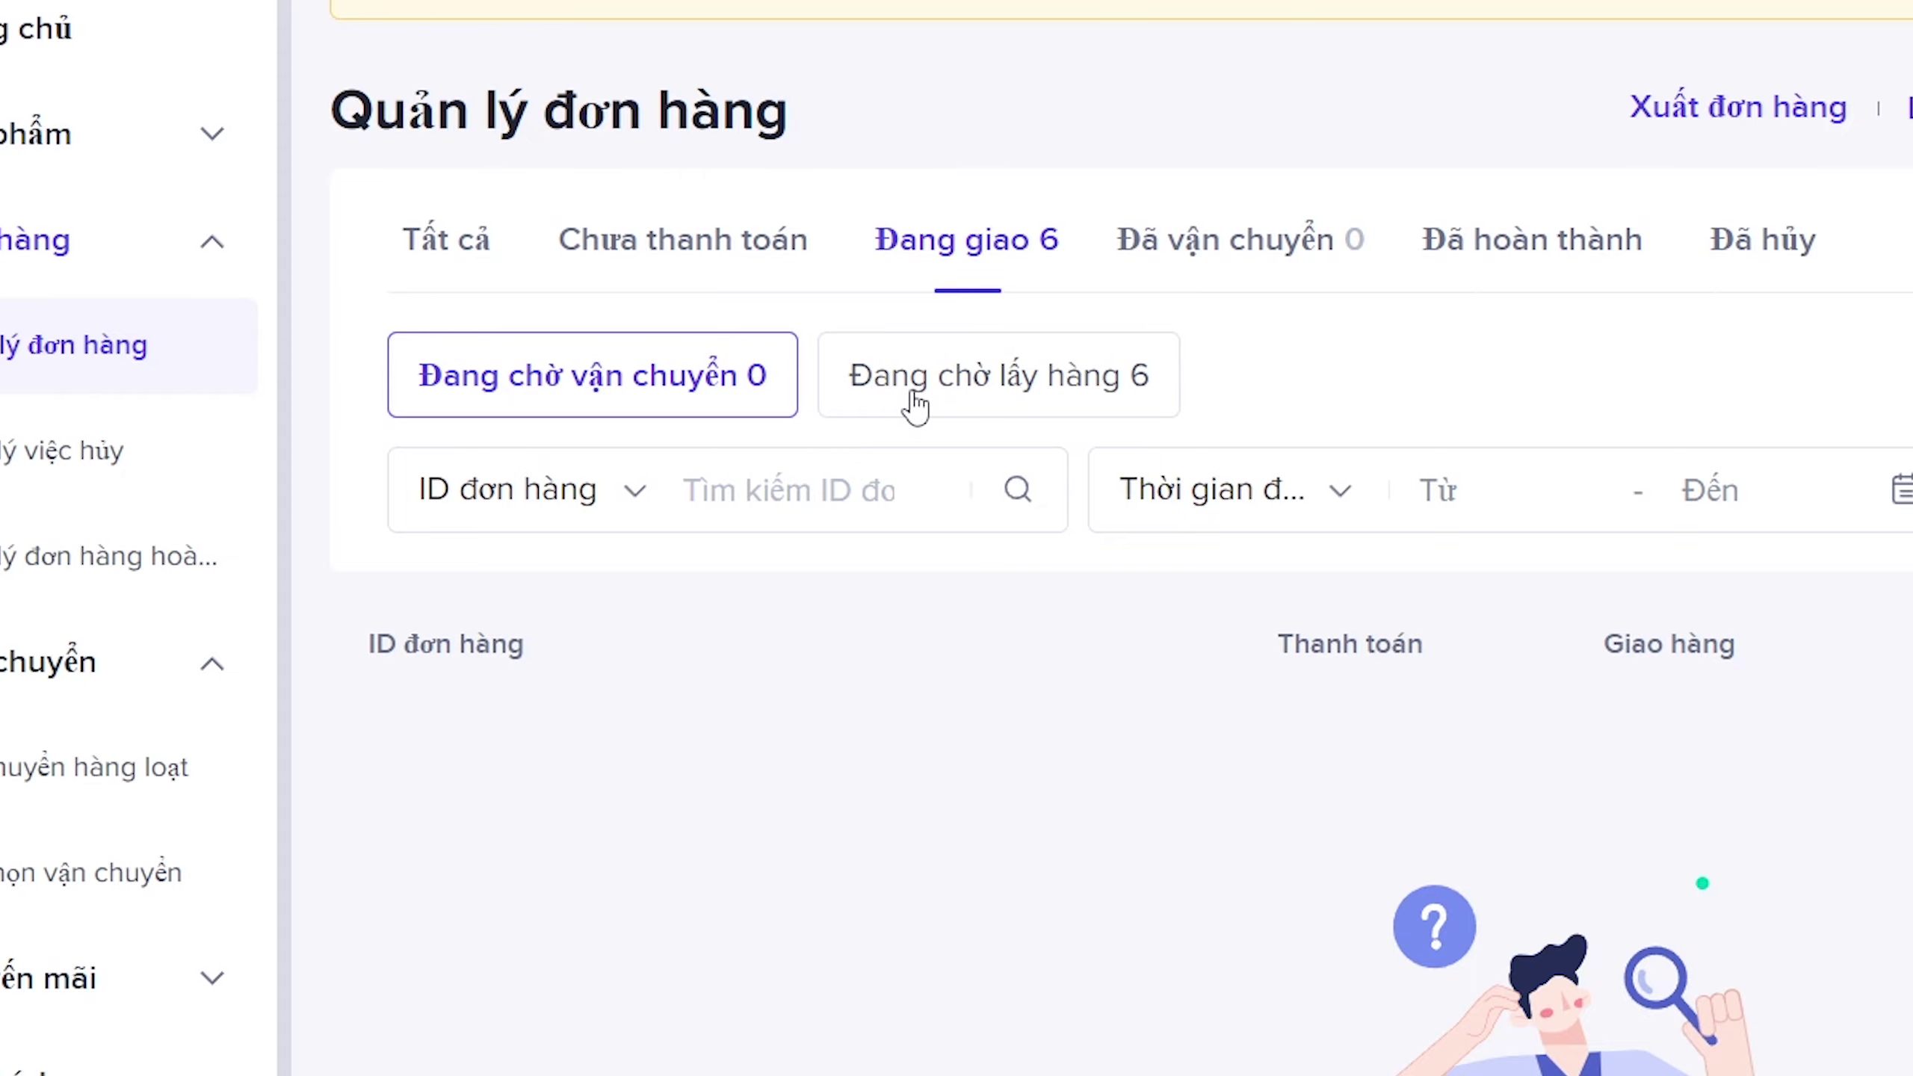
{"action": "left_click", "coordinate": [1021, 410]}
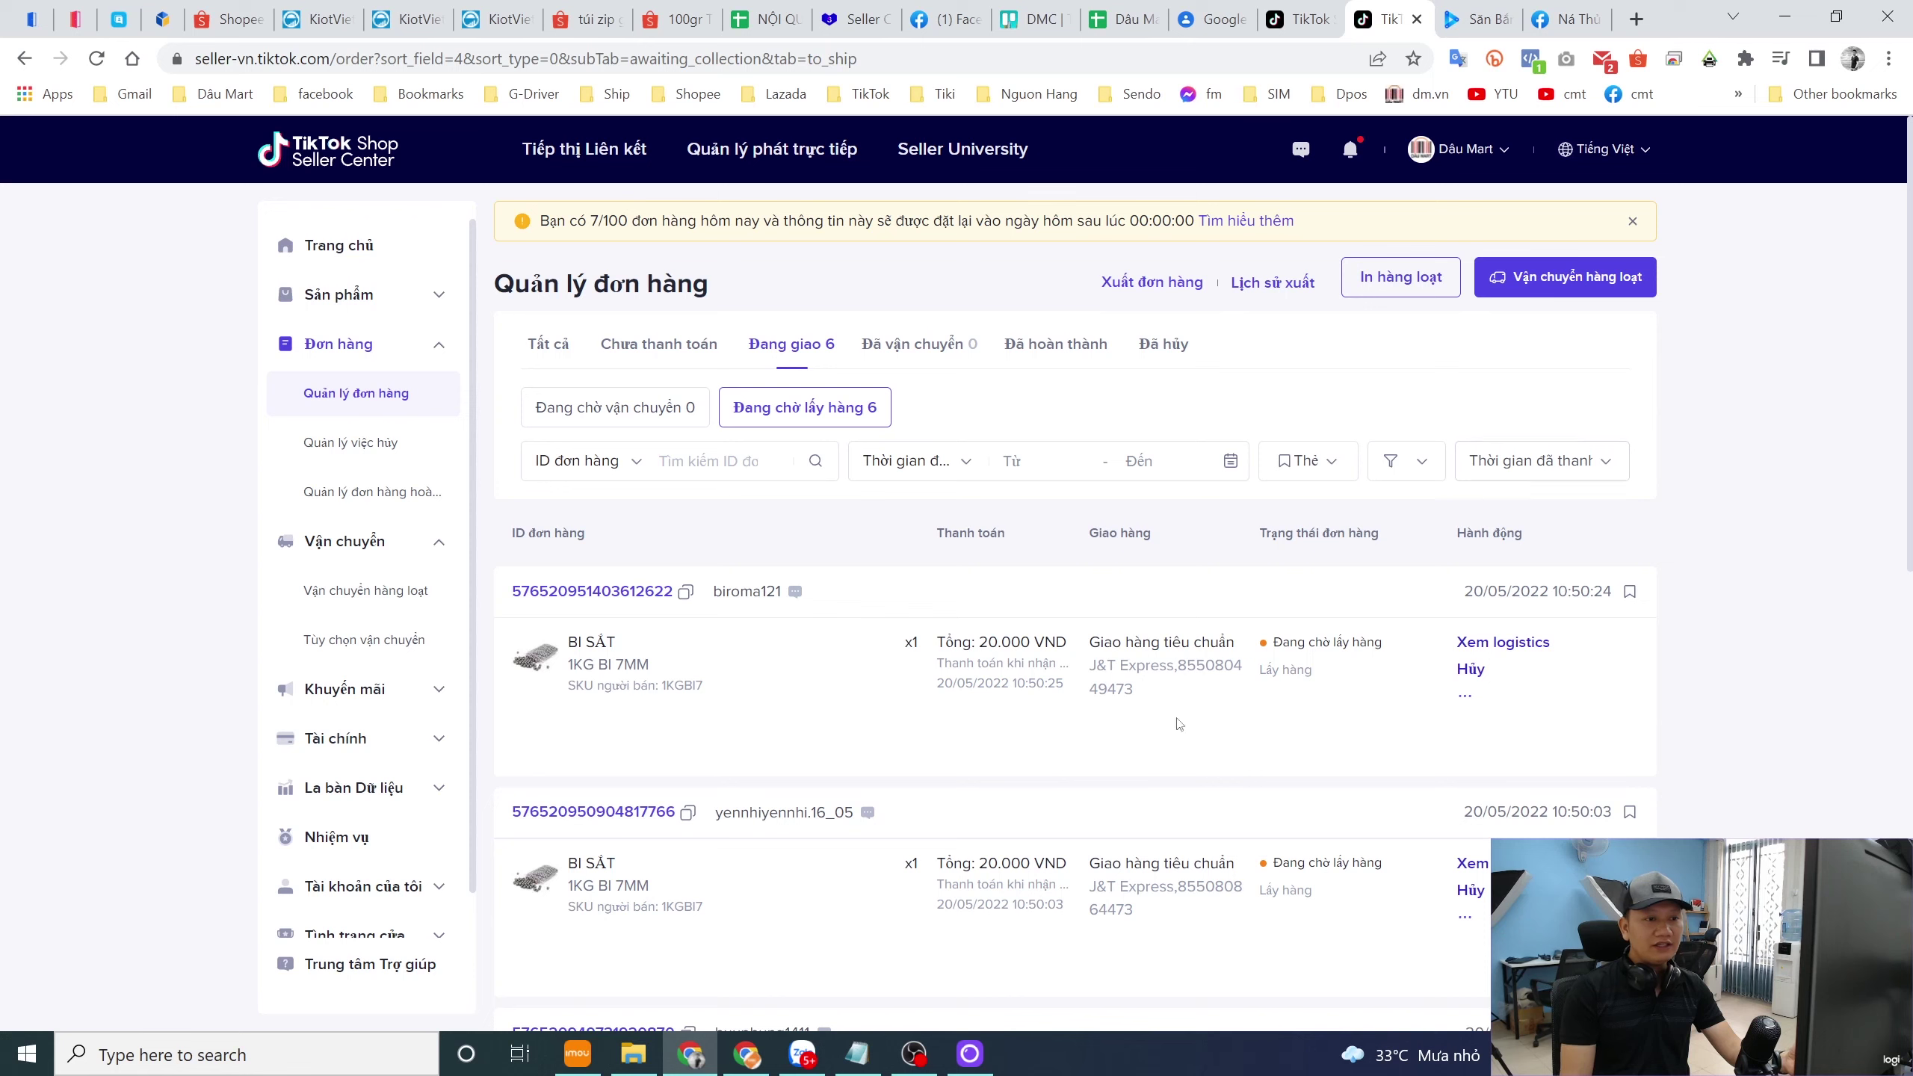
{"action": "scroll", "coordinate": [1137, 766], "scroll_direction": "down", "scroll_amount": 5}
{"action": "scroll", "coordinate": [1138, 766], "scroll_direction": "down", "scroll_amount": 3}
{"action": "scroll", "coordinate": [1160, 775], "scroll_direction": "up", "scroll_amount": 10}
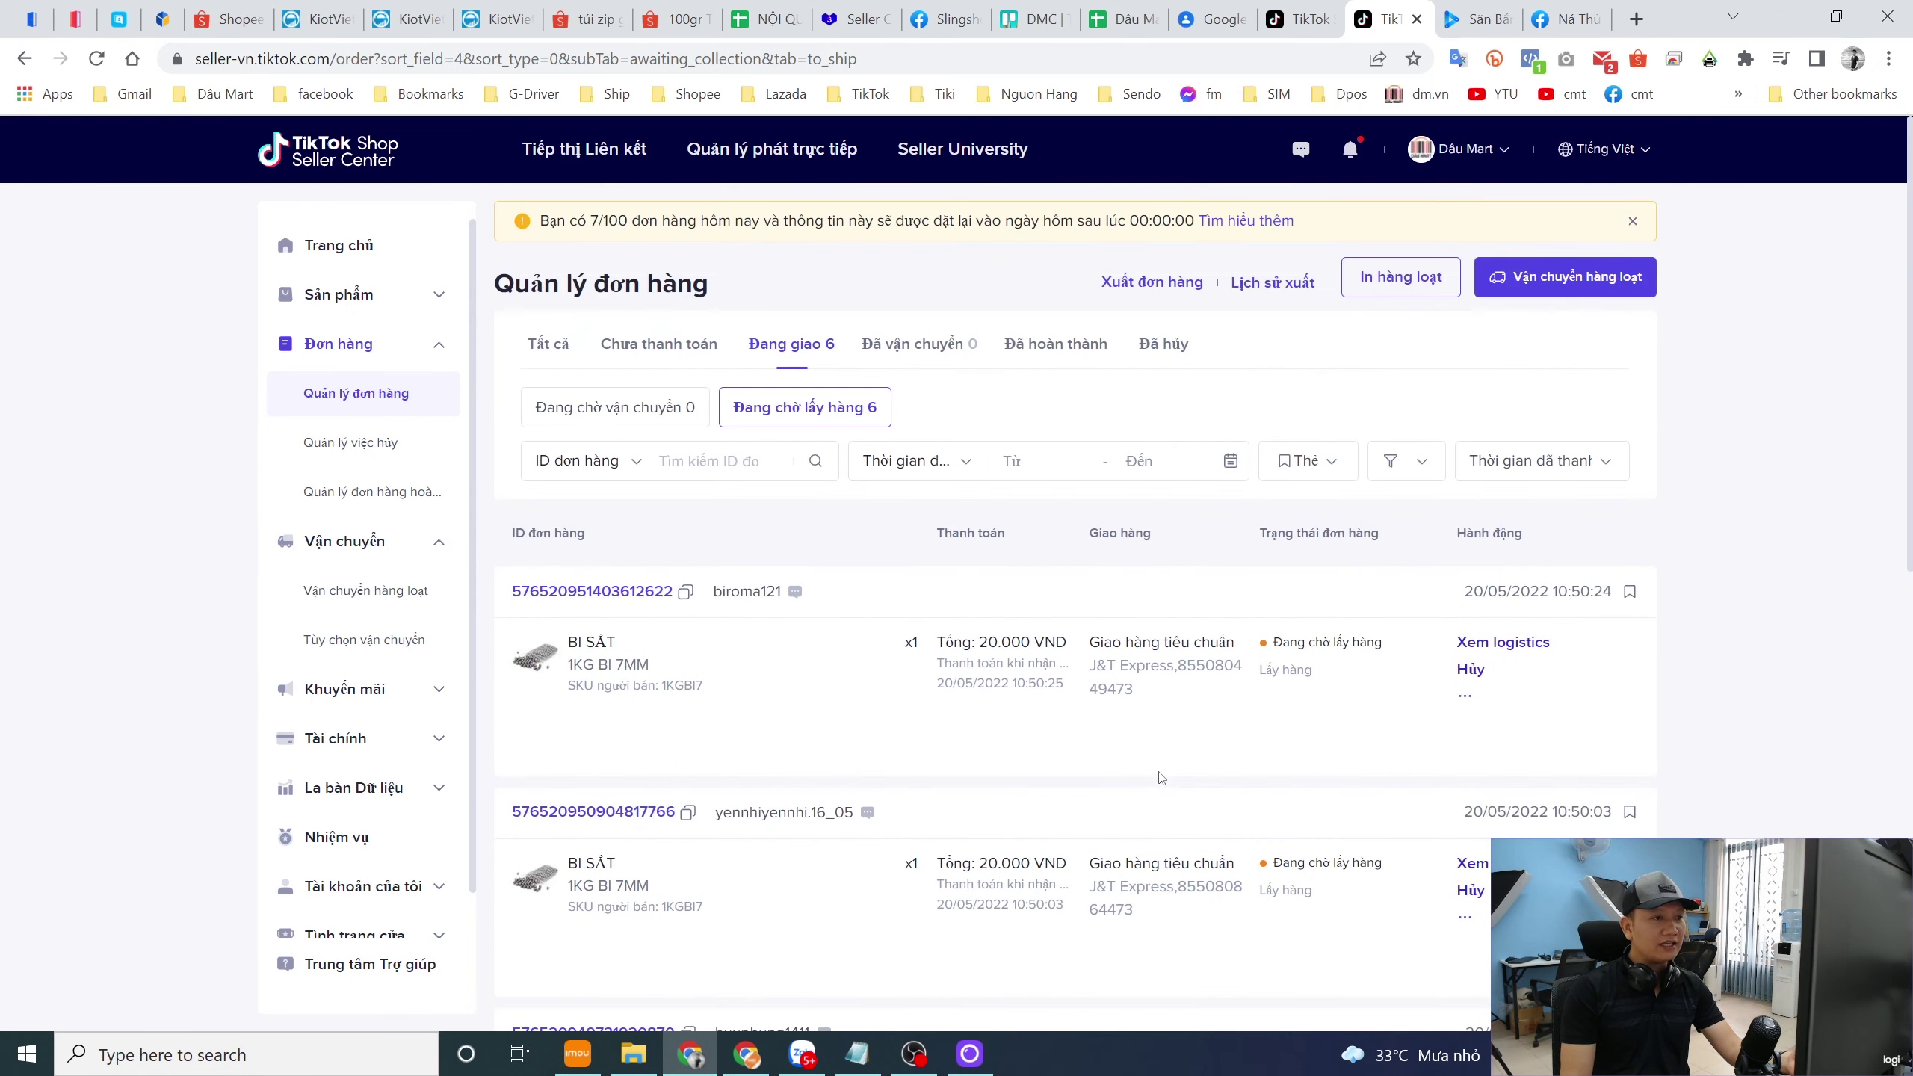
- Open bulk printing (In hàng loạt) and select all packages for document creation
{"action": "left_click", "coordinate": [1401, 277]}
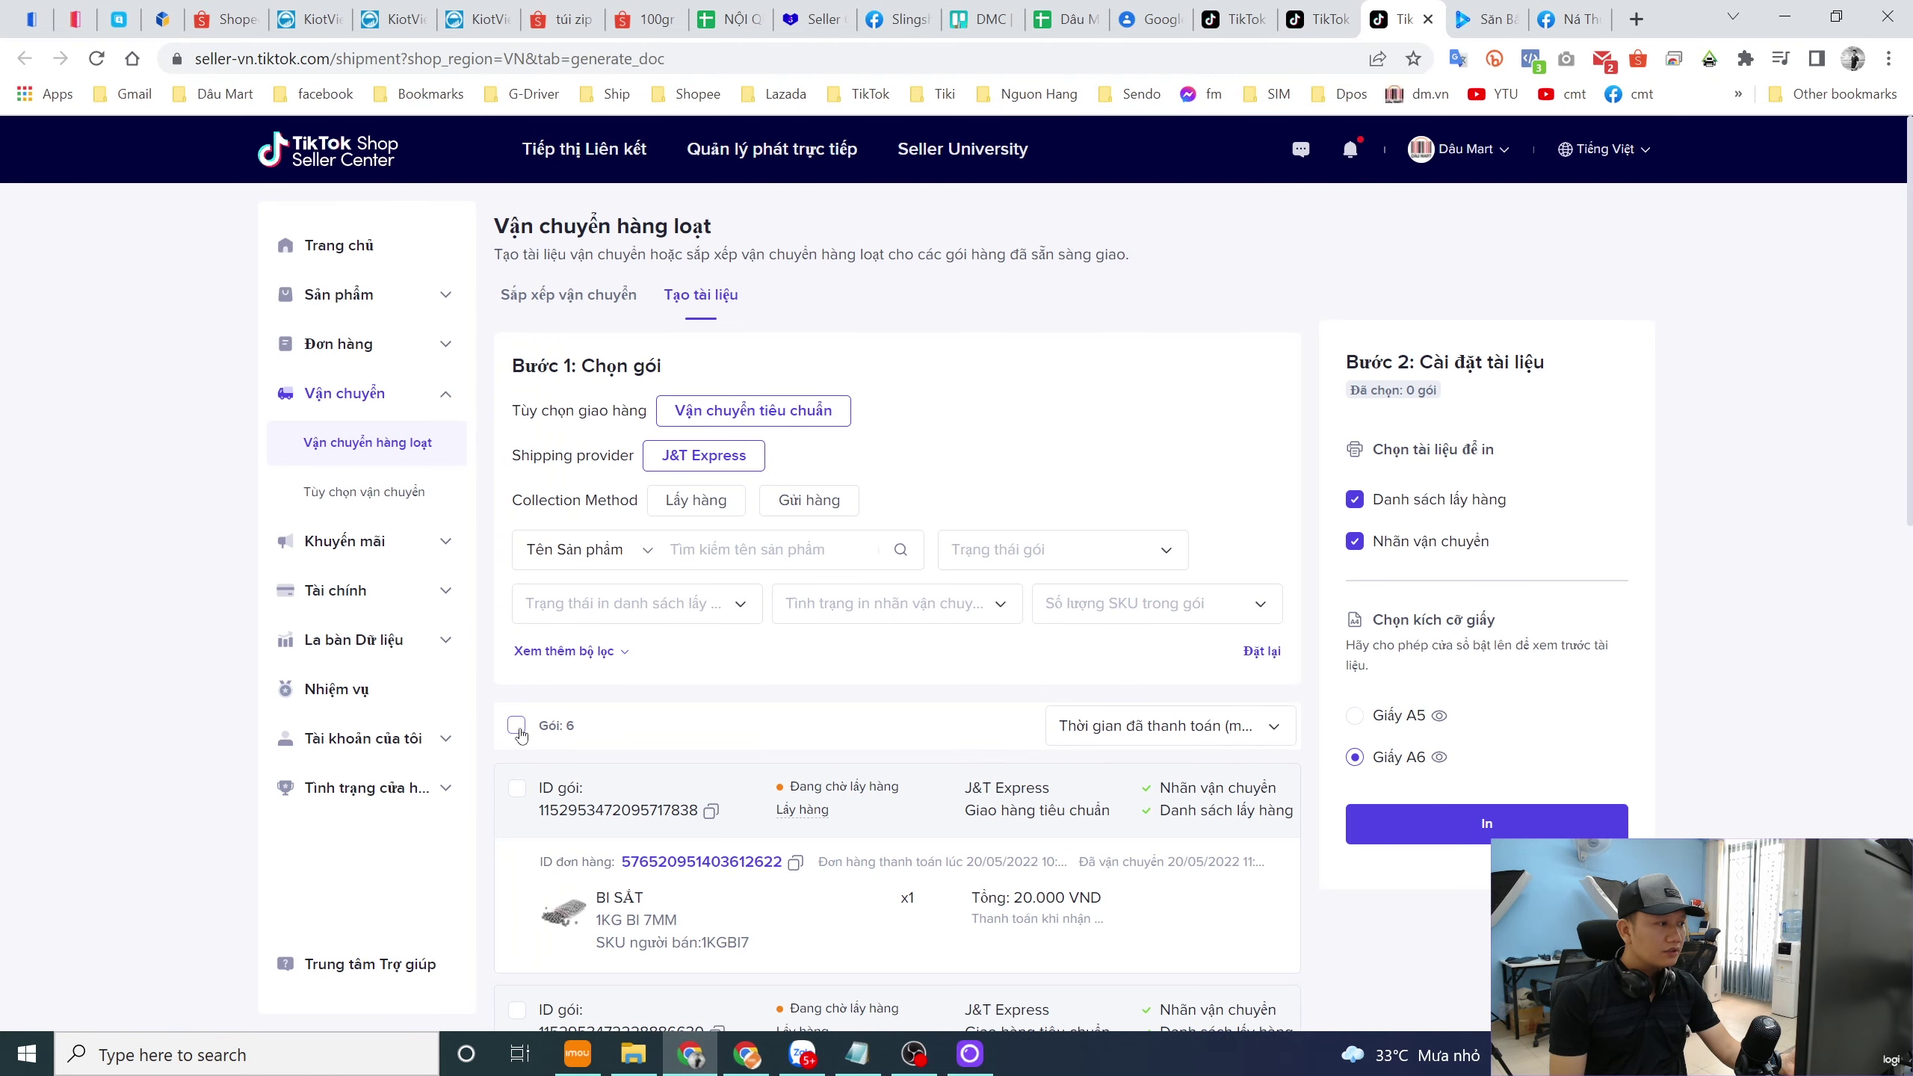
{"action": "scroll", "coordinate": [595, 733], "scroll_direction": "down", "scroll_amount": 1}
{"action": "scroll", "coordinate": [595, 732], "scroll_direction": "down", "scroll_amount": 3}
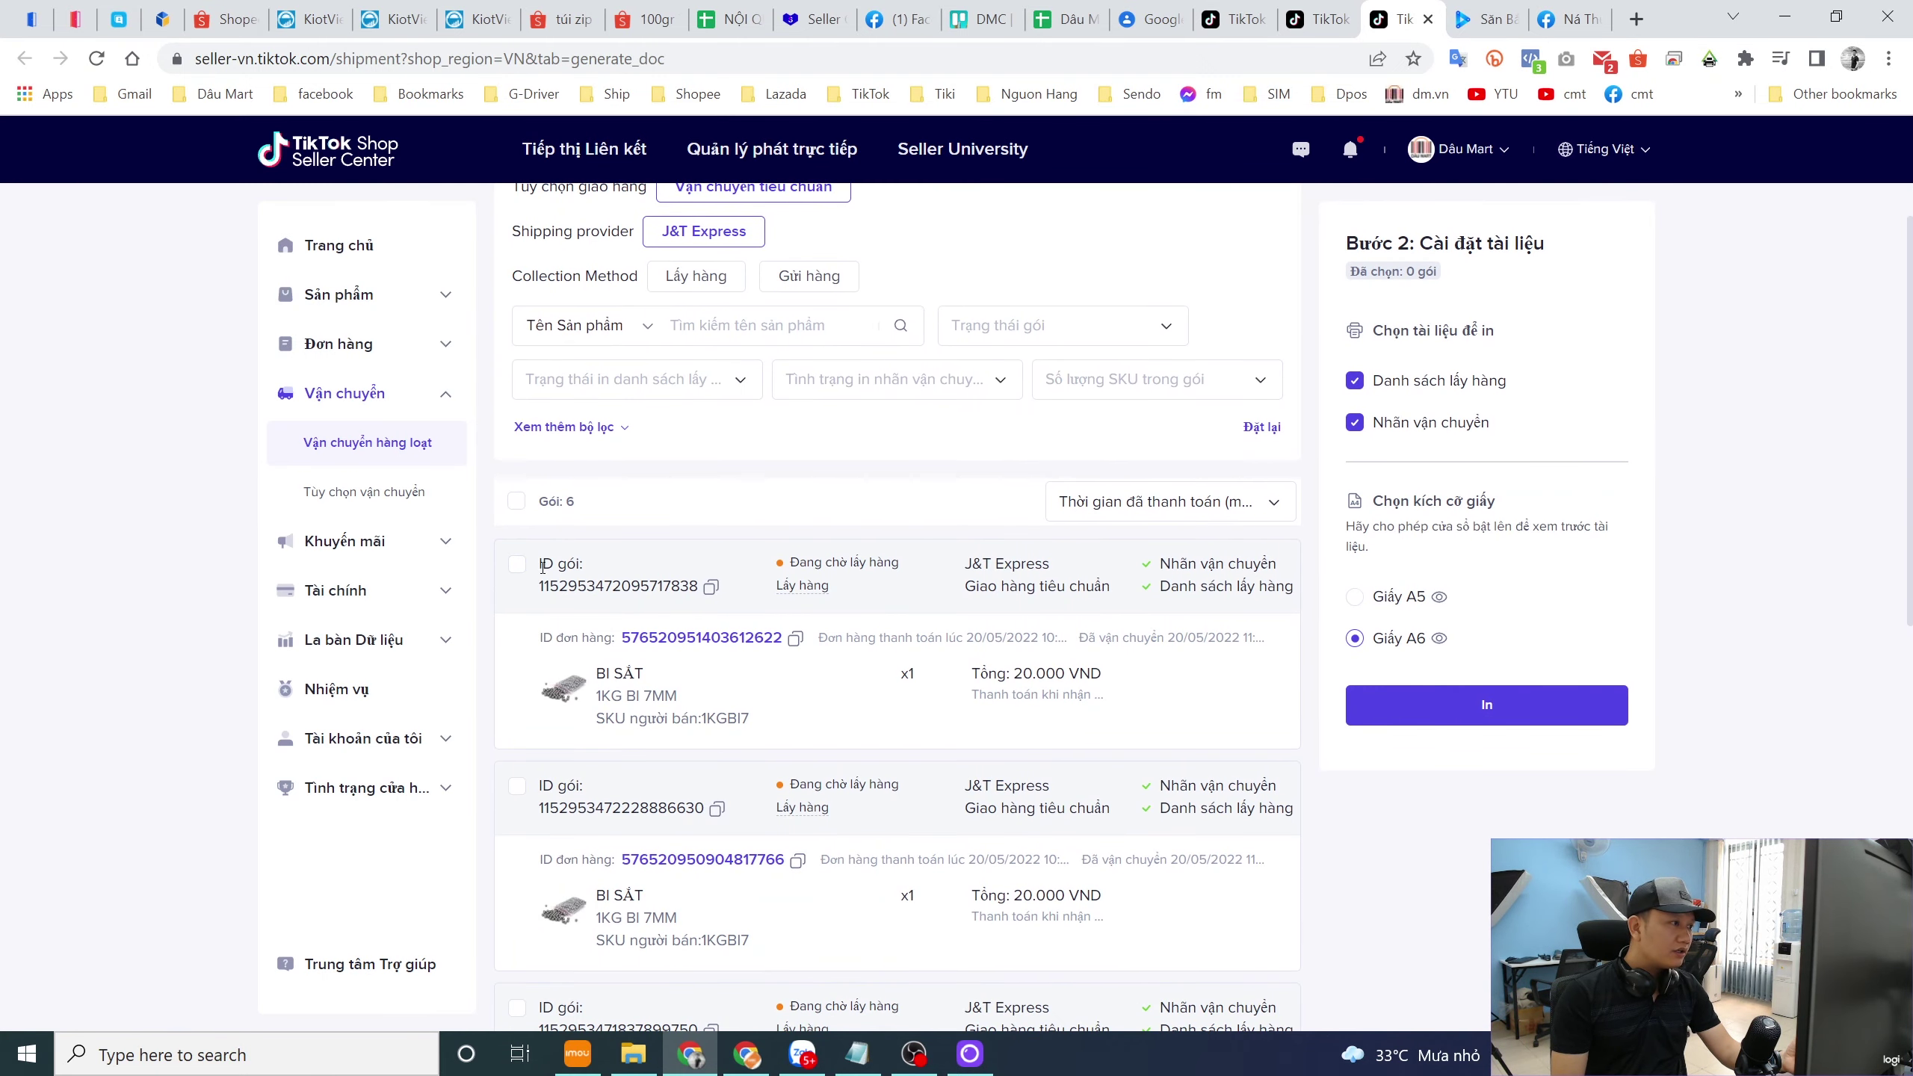
{"action": "left_click", "coordinate": [517, 565]}
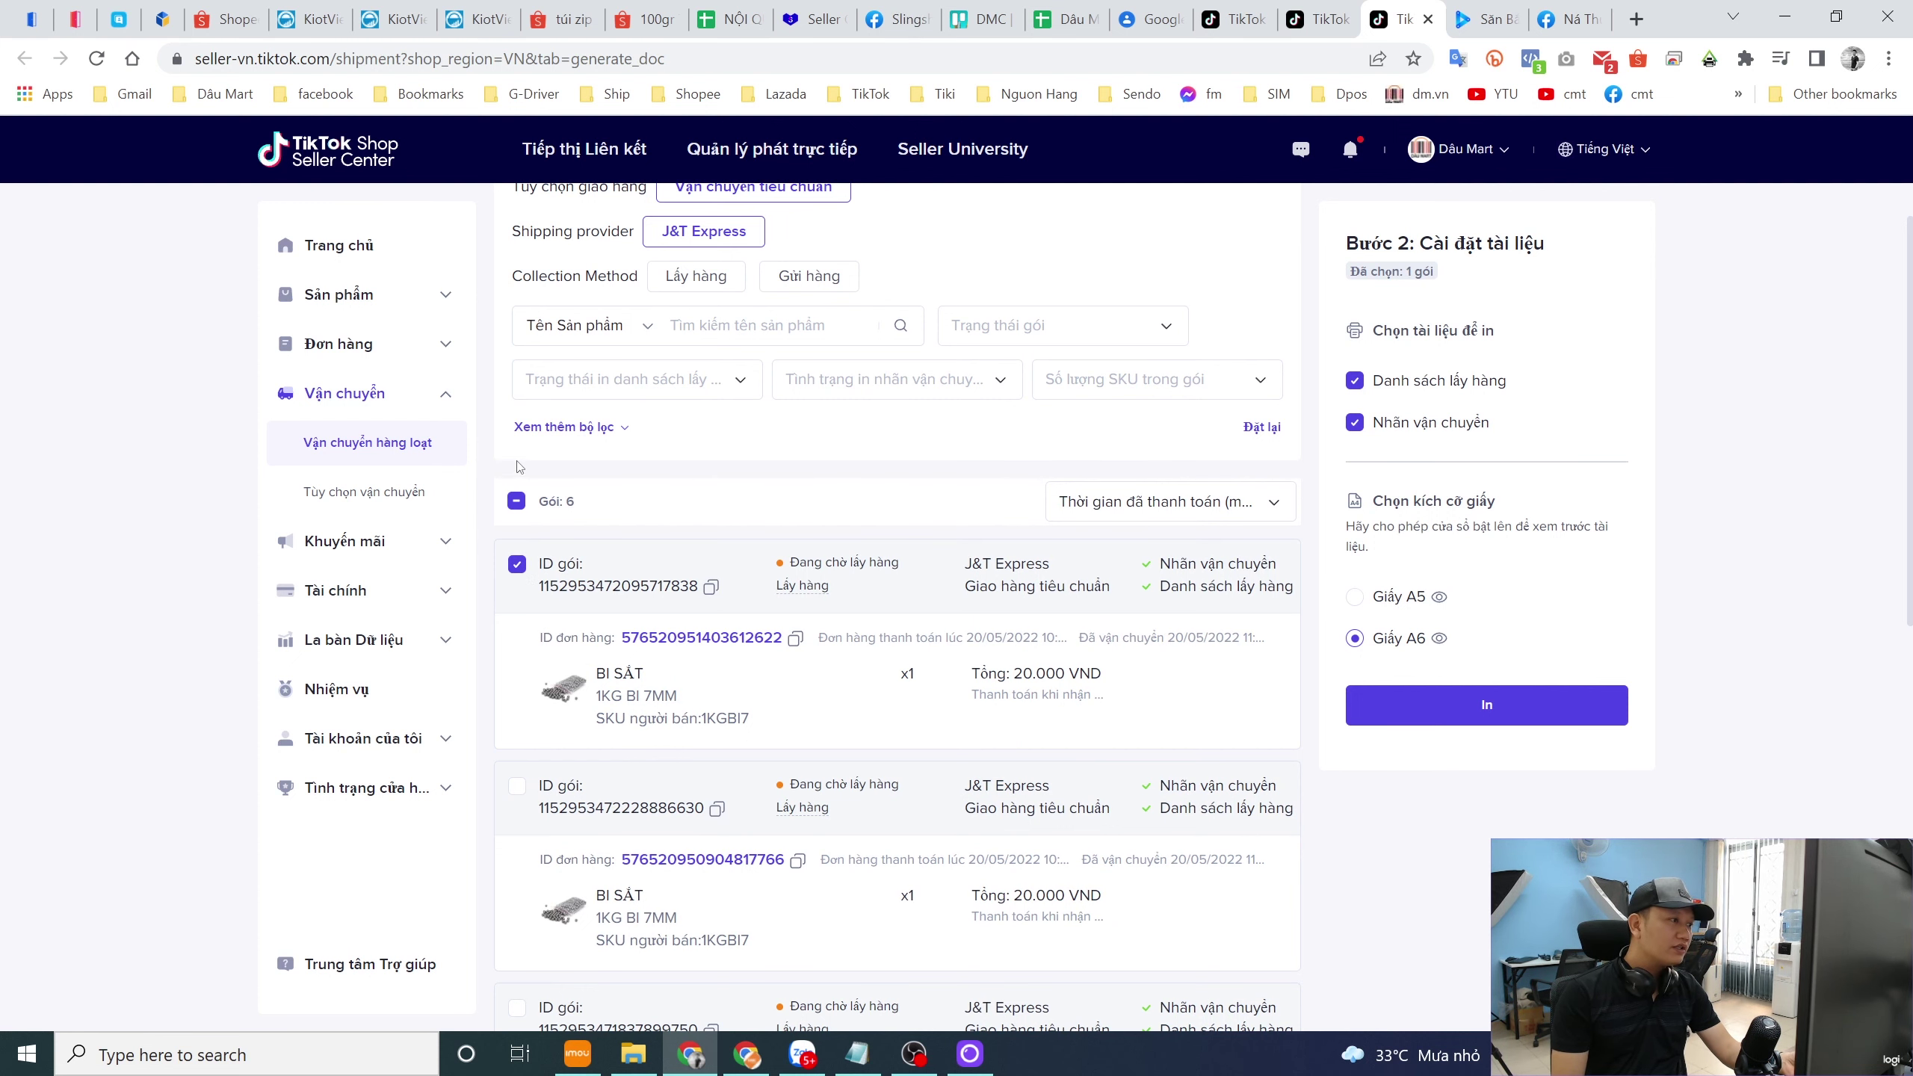
{"action": "scroll", "coordinate": [521, 482], "scroll_direction": "up", "scroll_amount": 3}
{"action": "left_click", "coordinate": [518, 727]}
{"action": "left_click", "coordinate": [520, 728]}
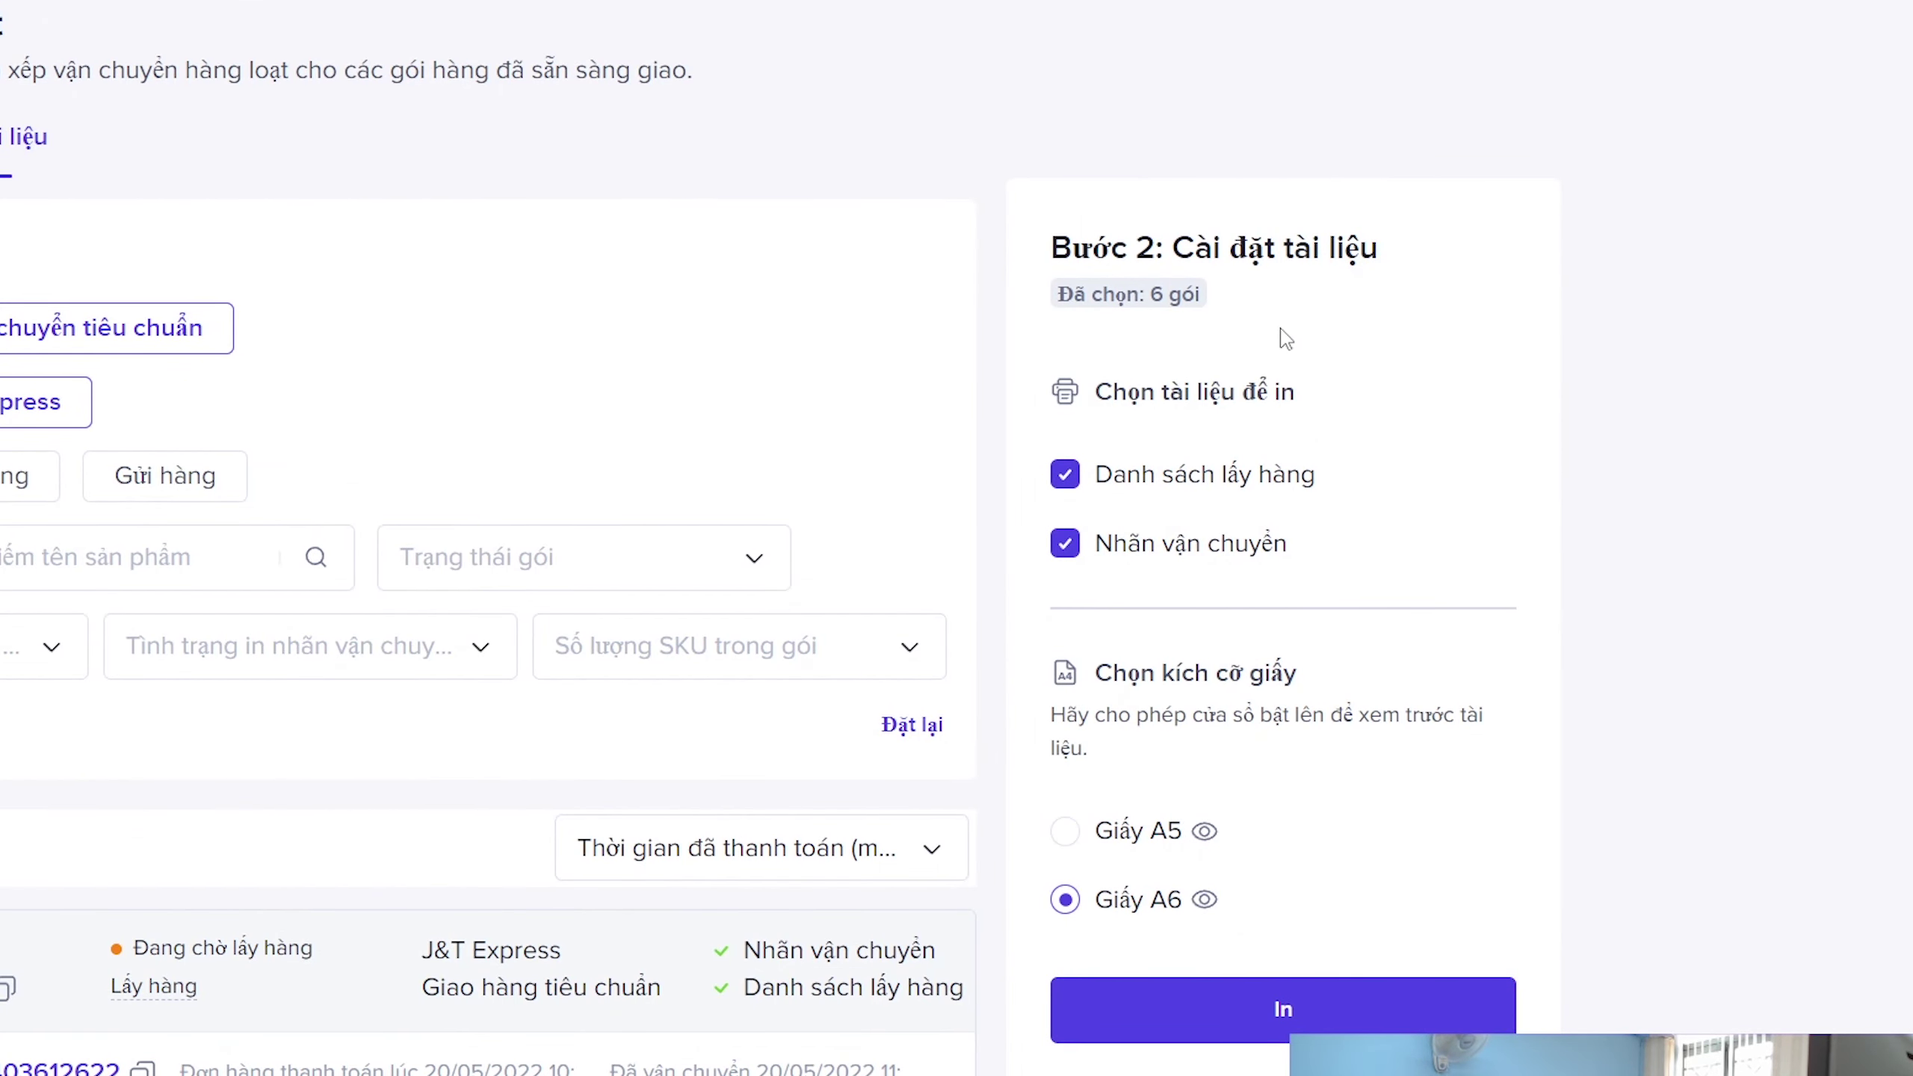
- Generate the picking list (Danh sách lấy hàng) and shipping labels (Nhãn vận chuyển) for the selected packages on A6 paper
{"action": "left_click_drag", "start_coordinate": [1165, 247], "coordinate": [1390, 250]}
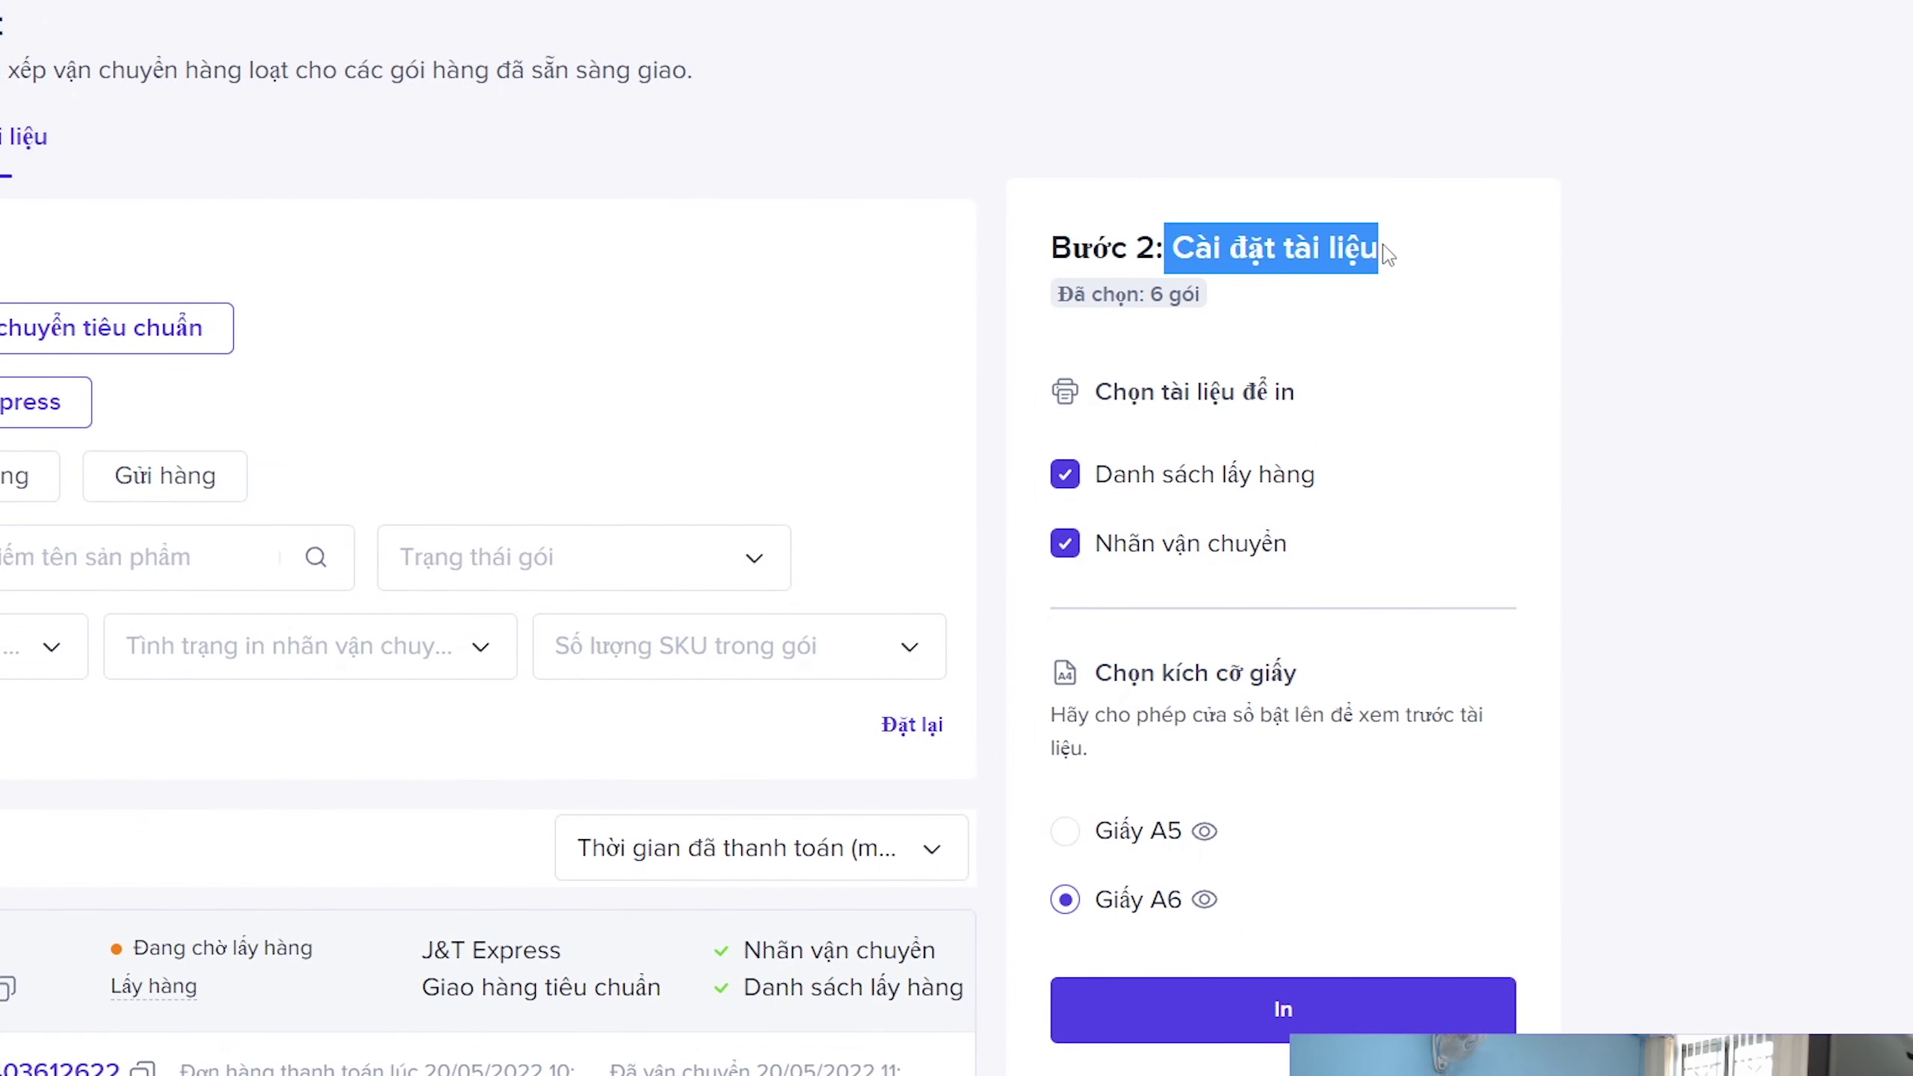
{"action": "left_click", "coordinate": [1672, 476]}
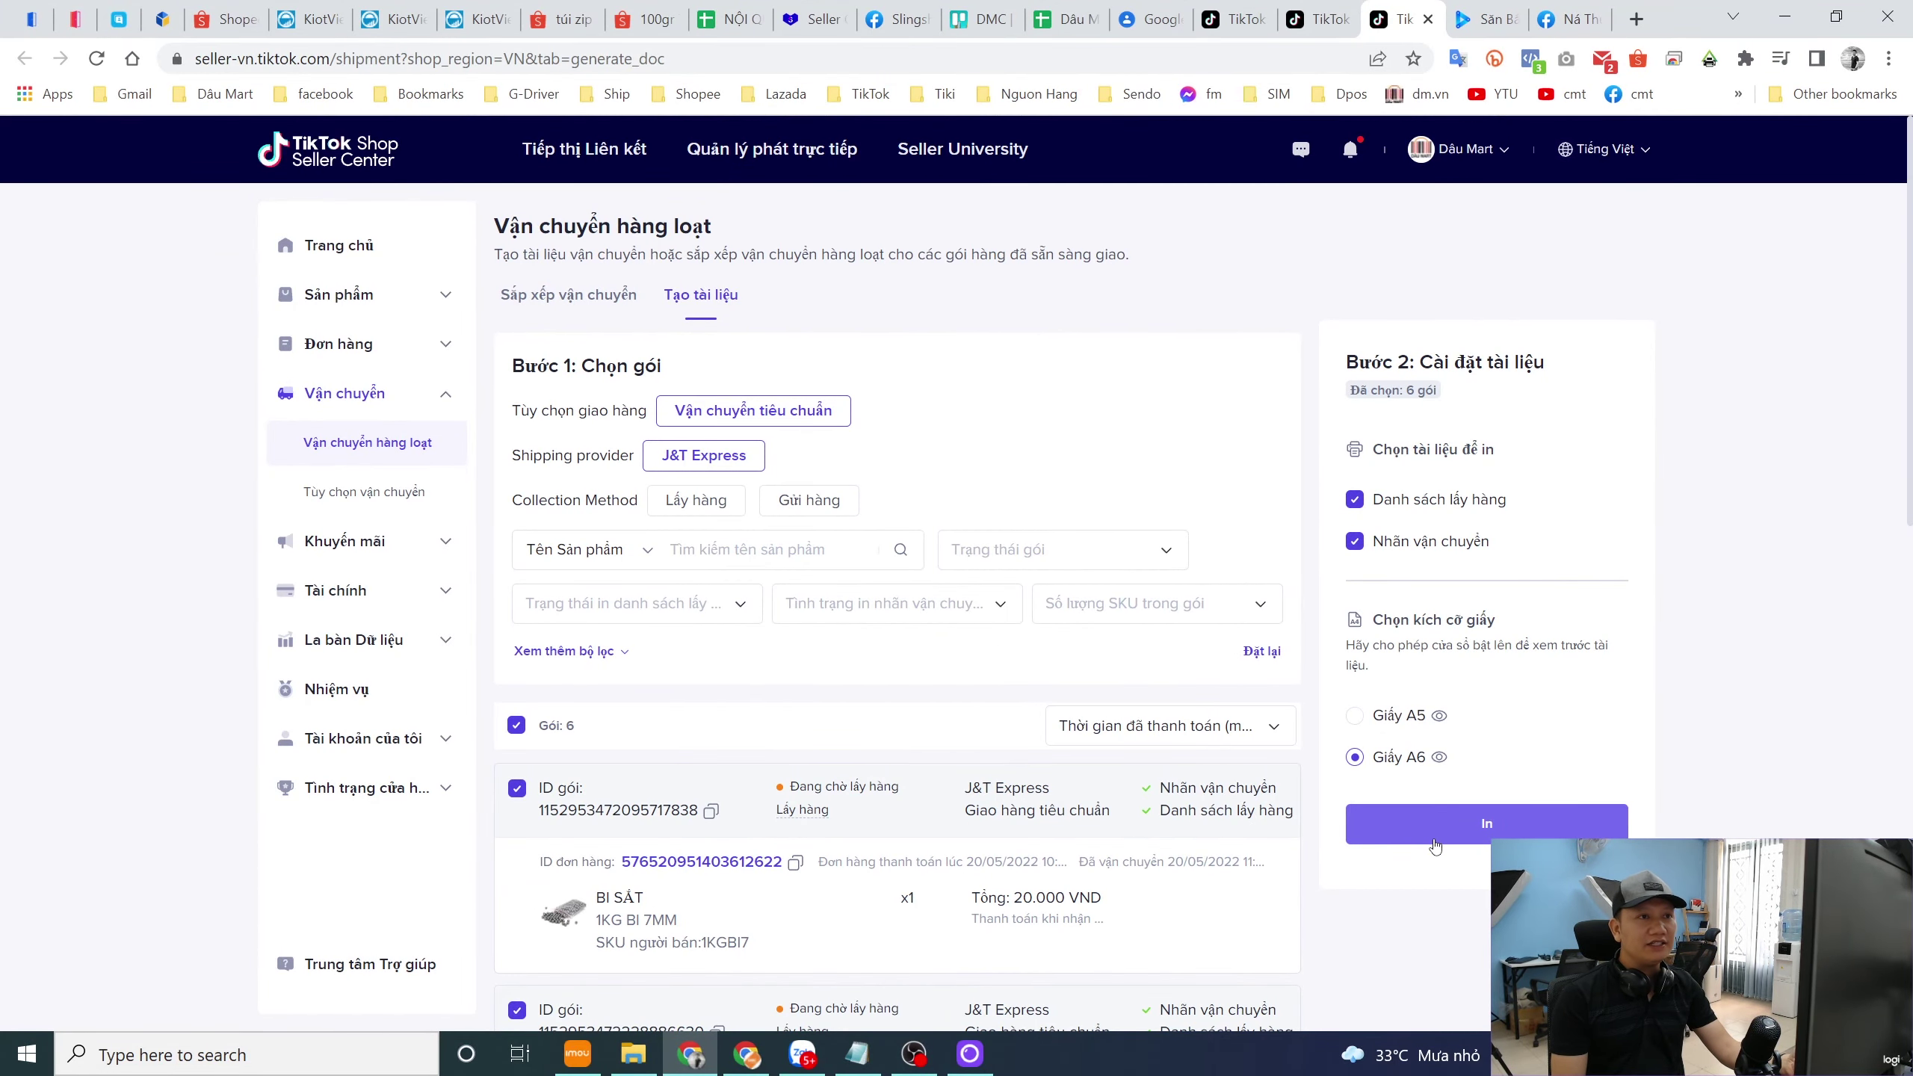
{"action": "left_click", "coordinate": [1440, 832]}
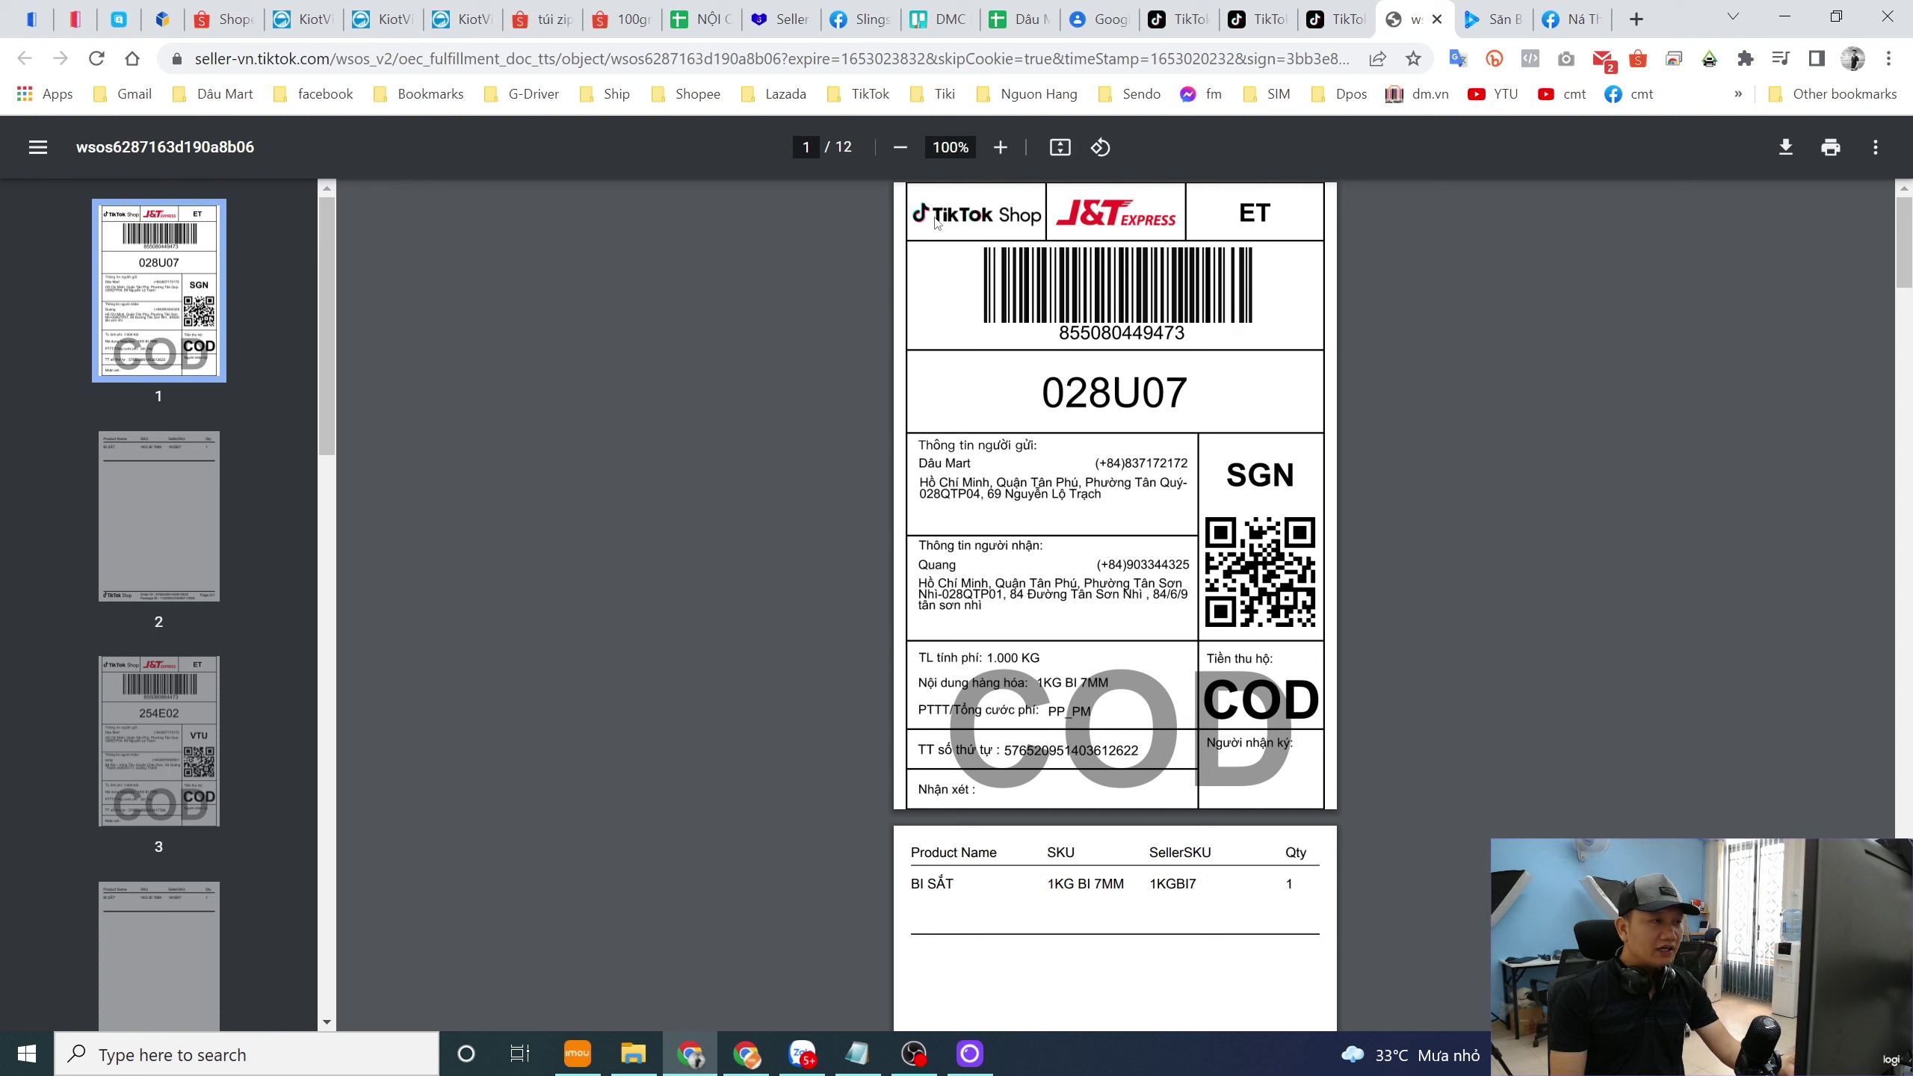
- Examine the first package's shipping label and its picking list with product name, SKU, seller SKU and quantity
{"action": "scroll", "coordinate": [1205, 625], "scroll_direction": "down", "scroll_amount": 5}
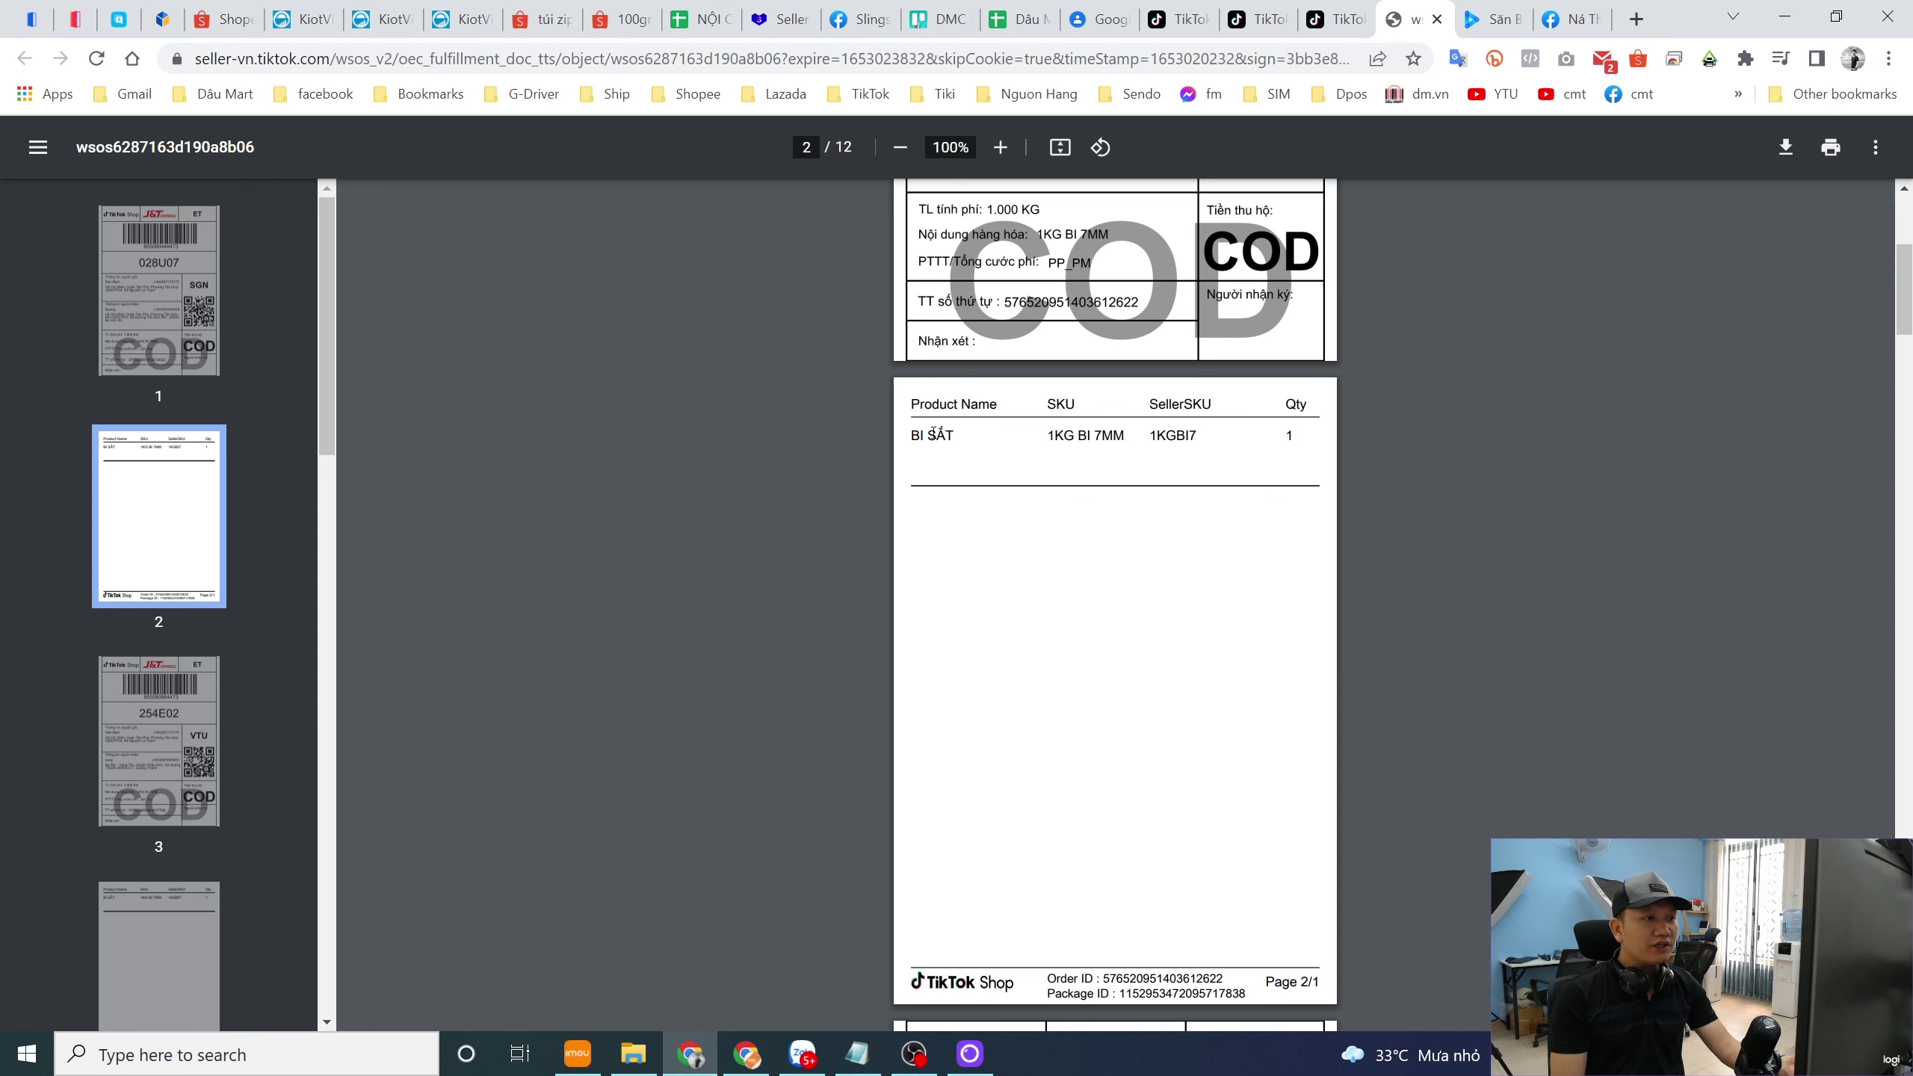
{"action": "scroll", "coordinate": [1248, 972], "scroll_direction": "down", "scroll_amount": 4}
{"action": "scroll", "coordinate": [1073, 536], "scroll_direction": "up", "scroll_amount": 9}
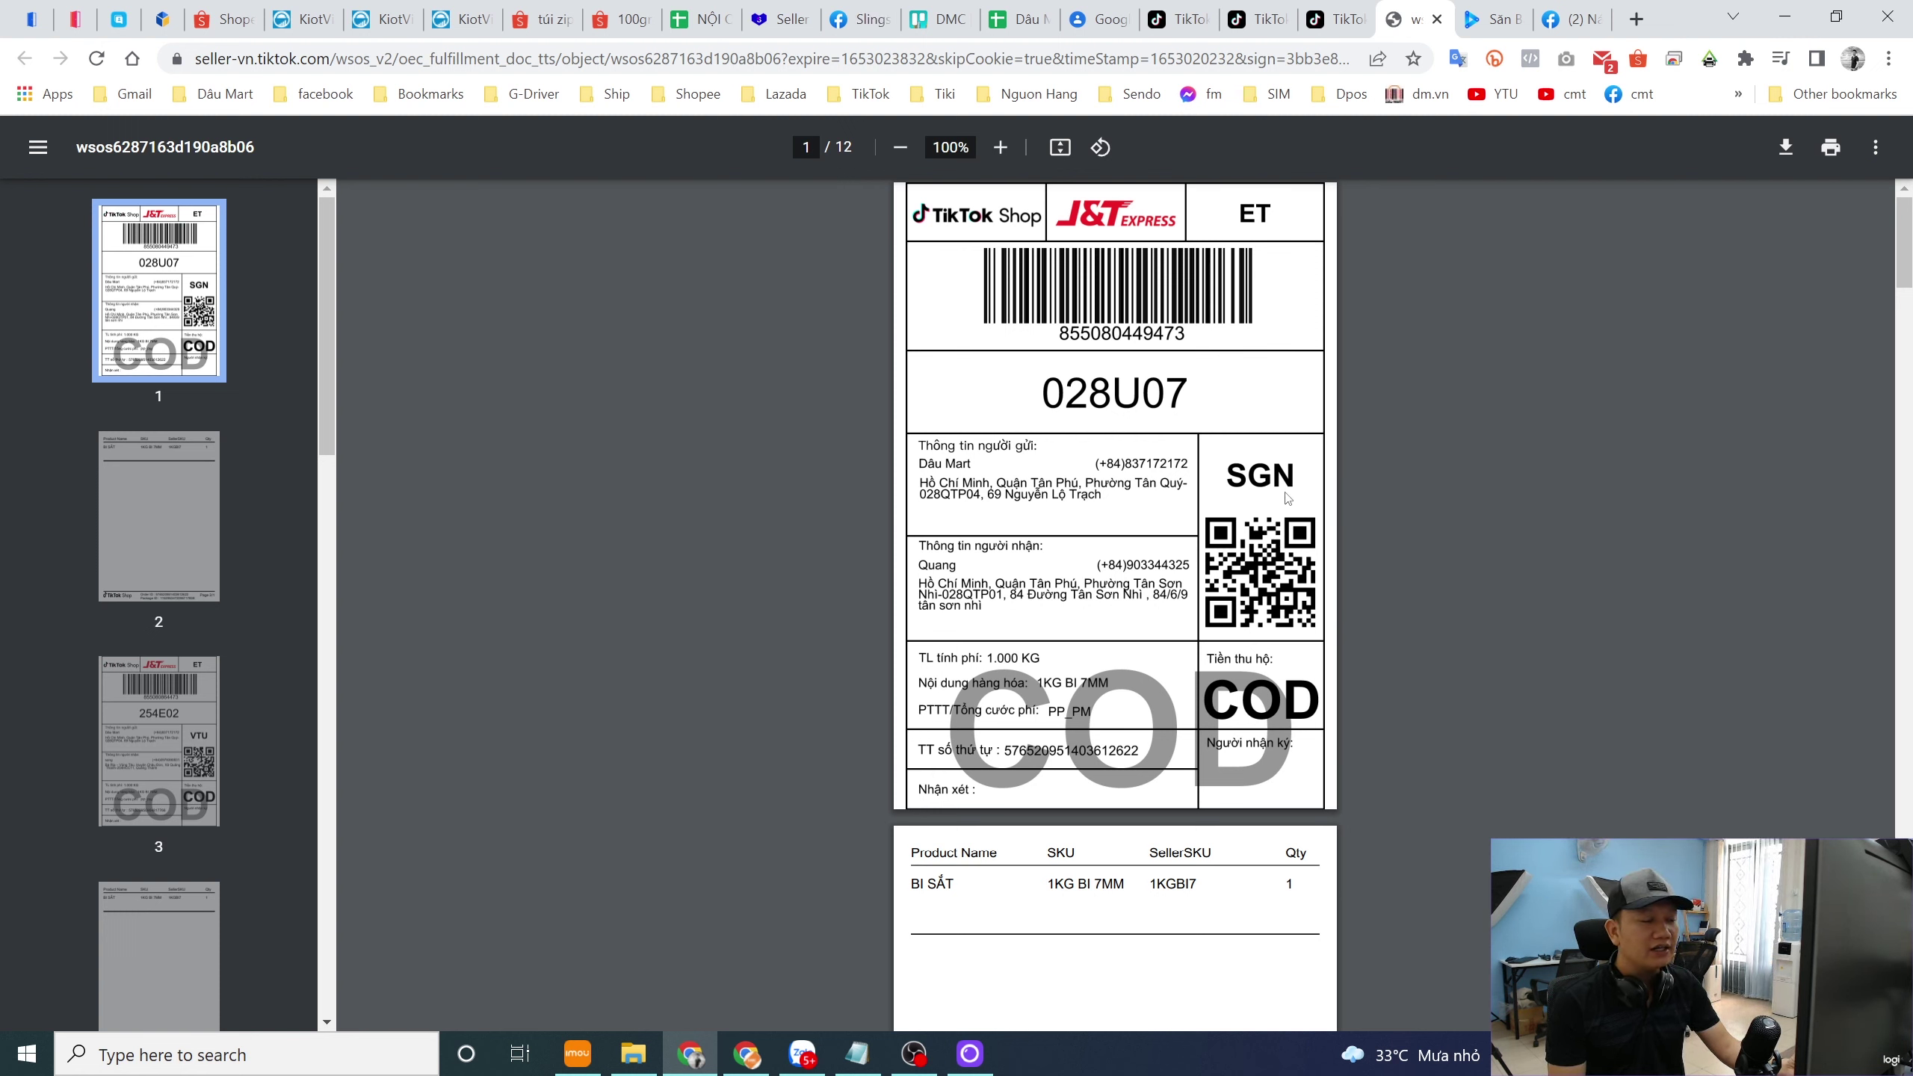
{"action": "scroll", "coordinate": [962, 593], "scroll_direction": "down", "scroll_amount": 3}
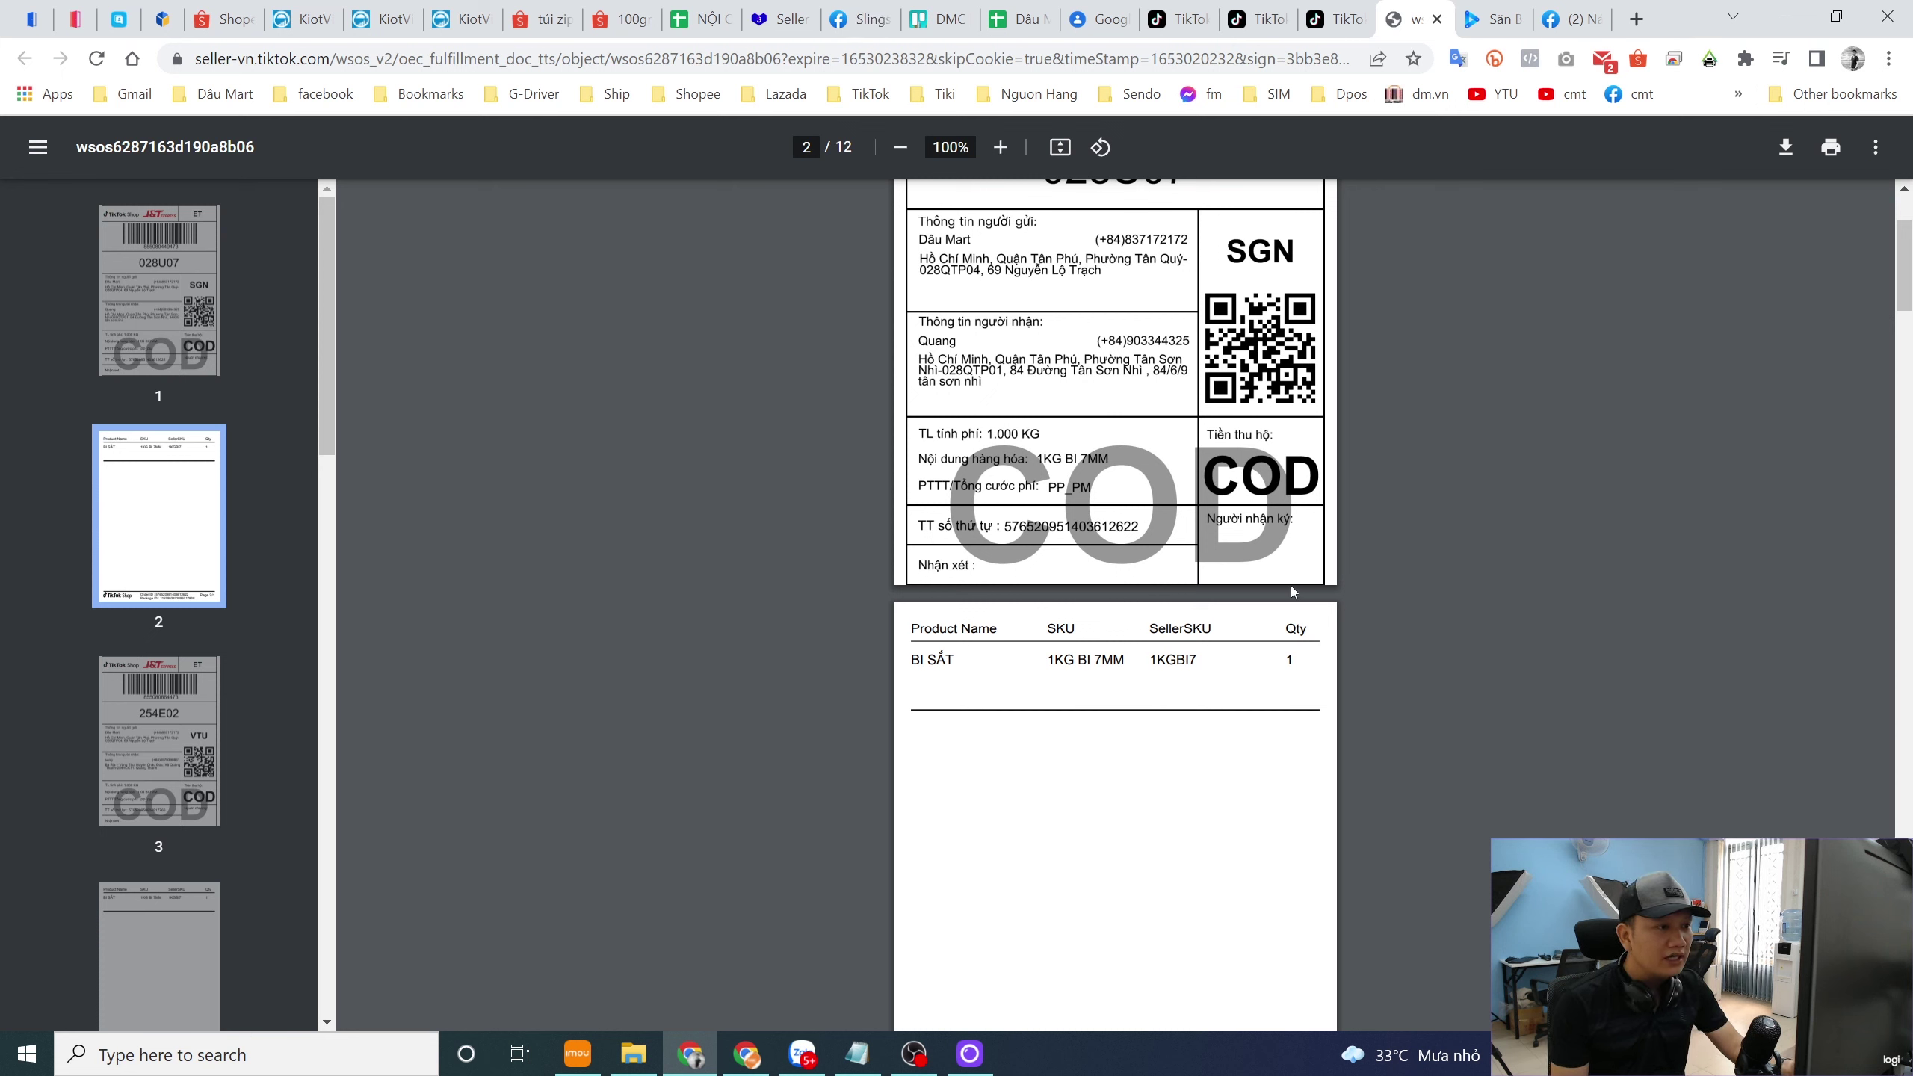
{"action": "scroll", "coordinate": [1294, 521], "scroll_direction": "up", "scroll_amount": 1}
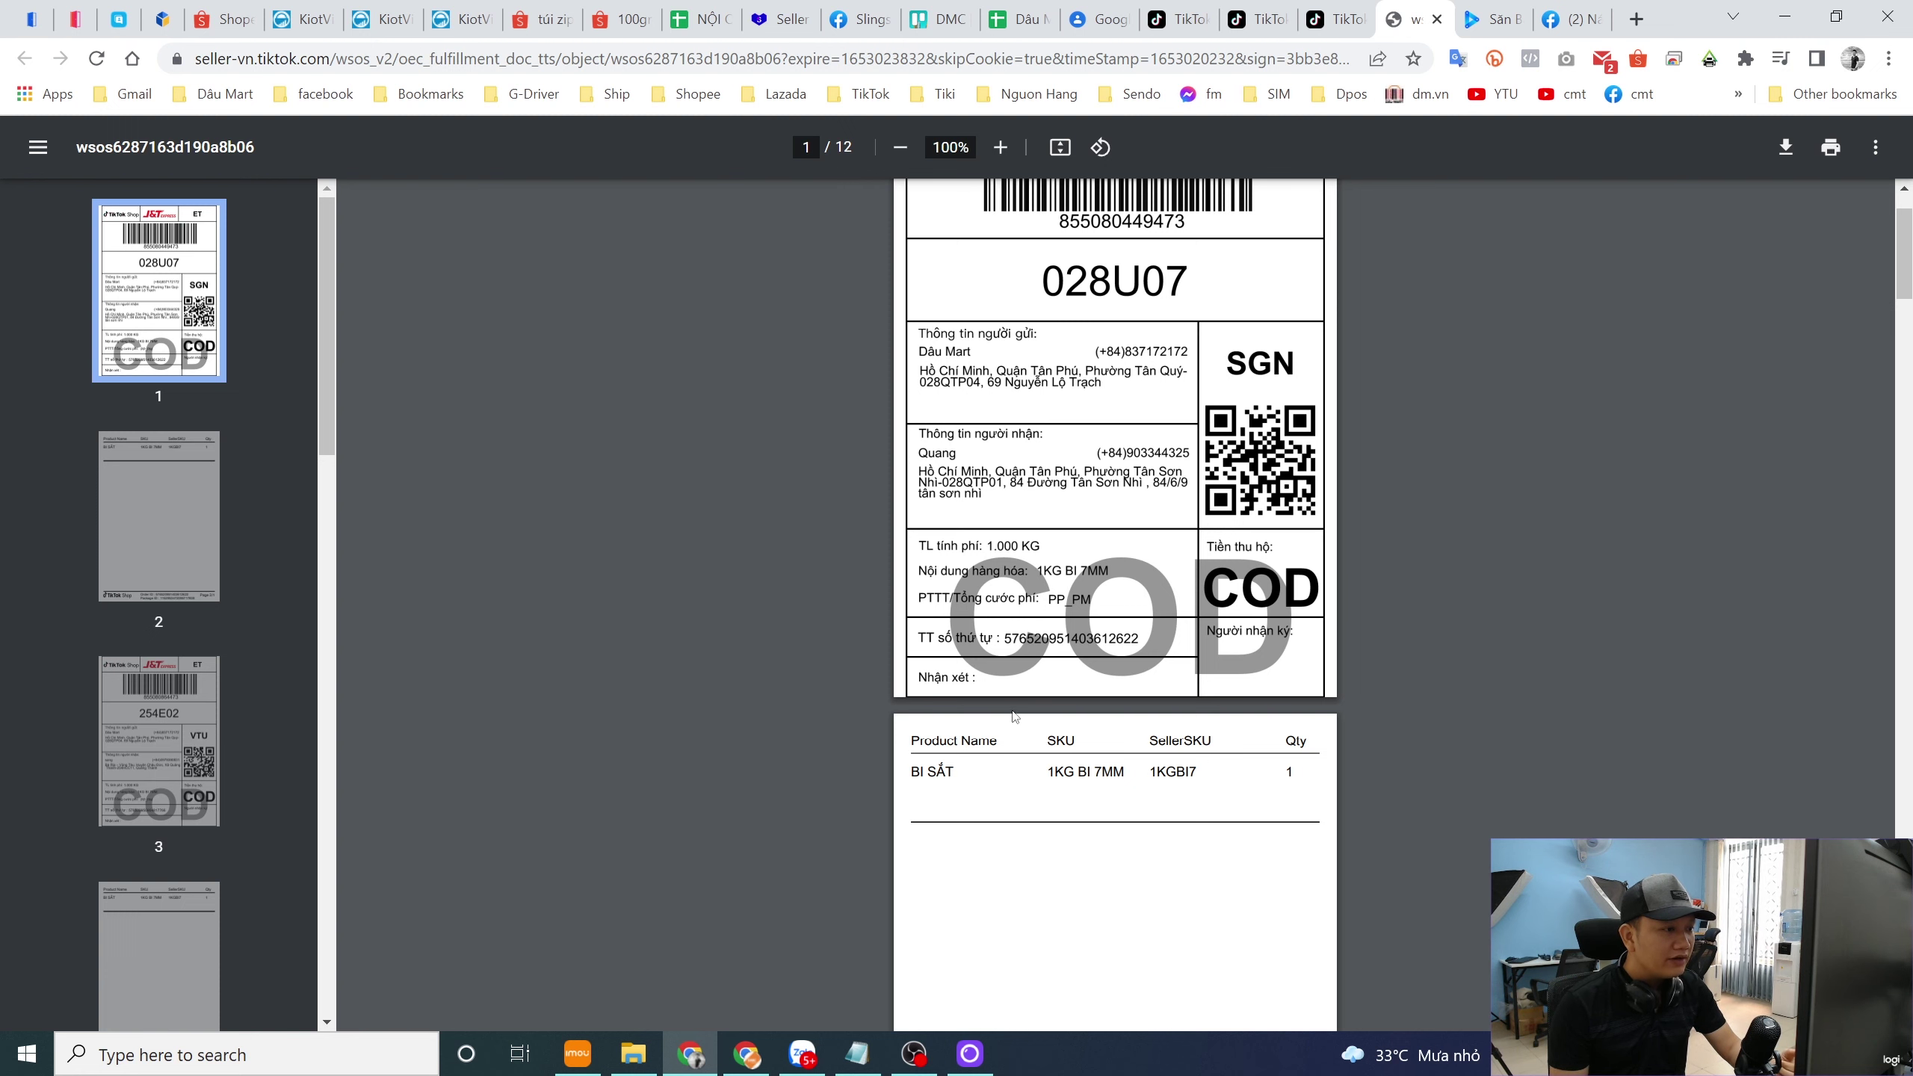
{"action": "scroll", "coordinate": [1015, 716], "scroll_direction": "up", "scroll_amount": 2}
{"action": "right_click", "coordinate": [1014, 502]}
{"action": "left_click", "coordinate": [983, 564]}
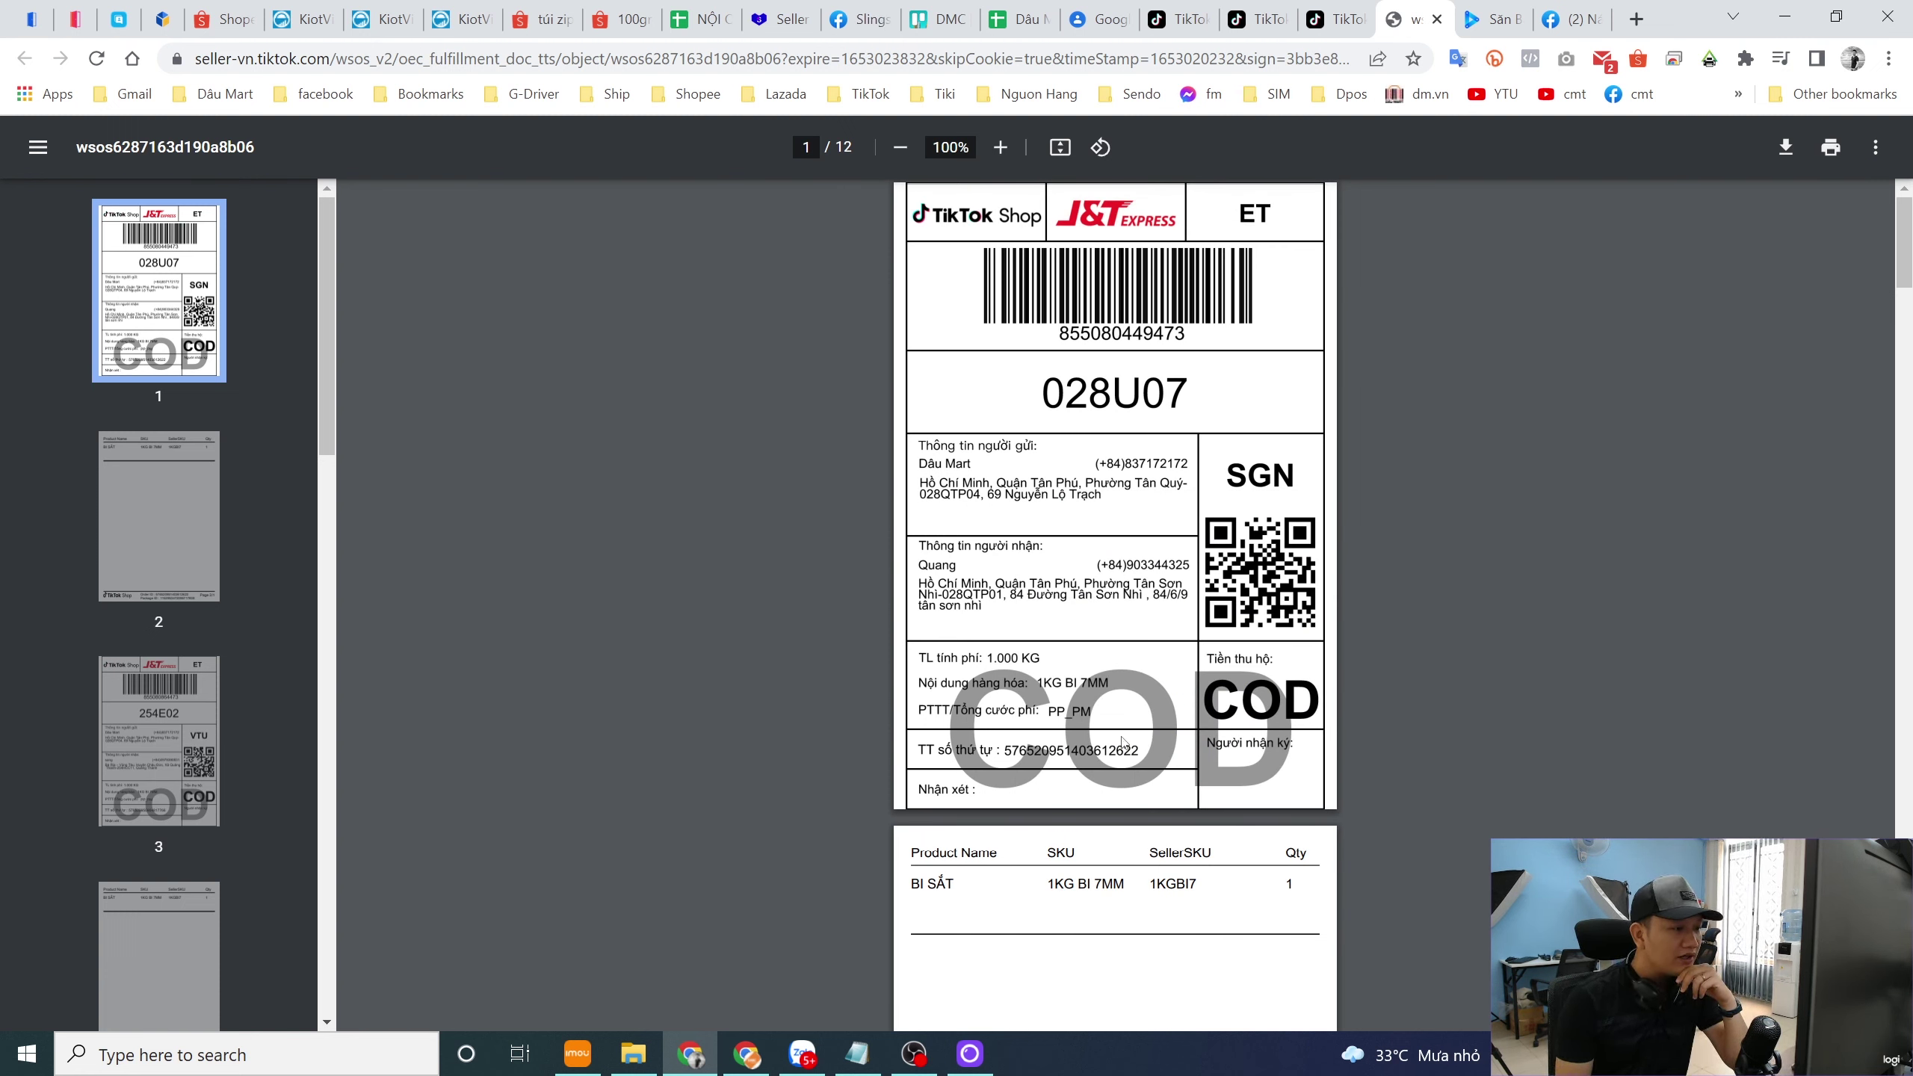
{"action": "scroll", "coordinate": [1122, 742], "scroll_direction": "down", "scroll_amount": 1}
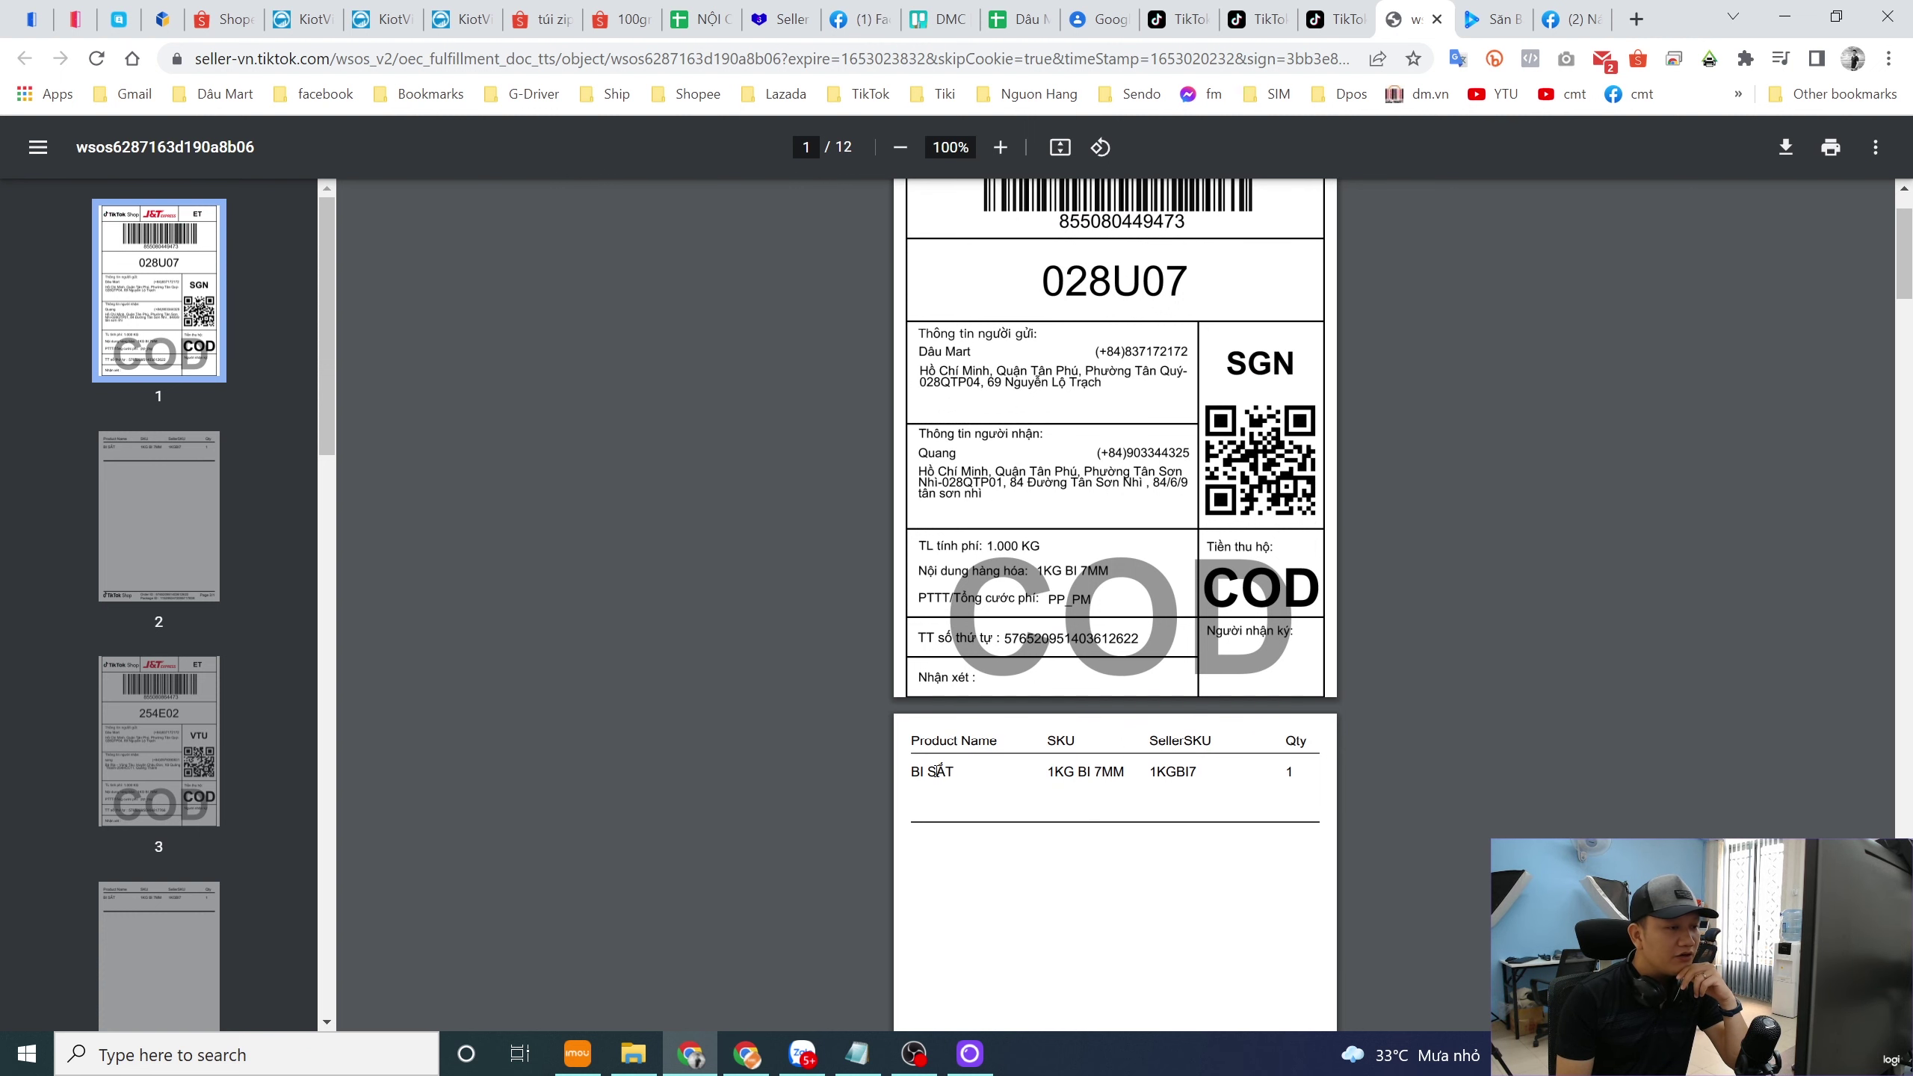
{"action": "scroll", "coordinate": [936, 771], "scroll_direction": "down", "scroll_amount": 3}
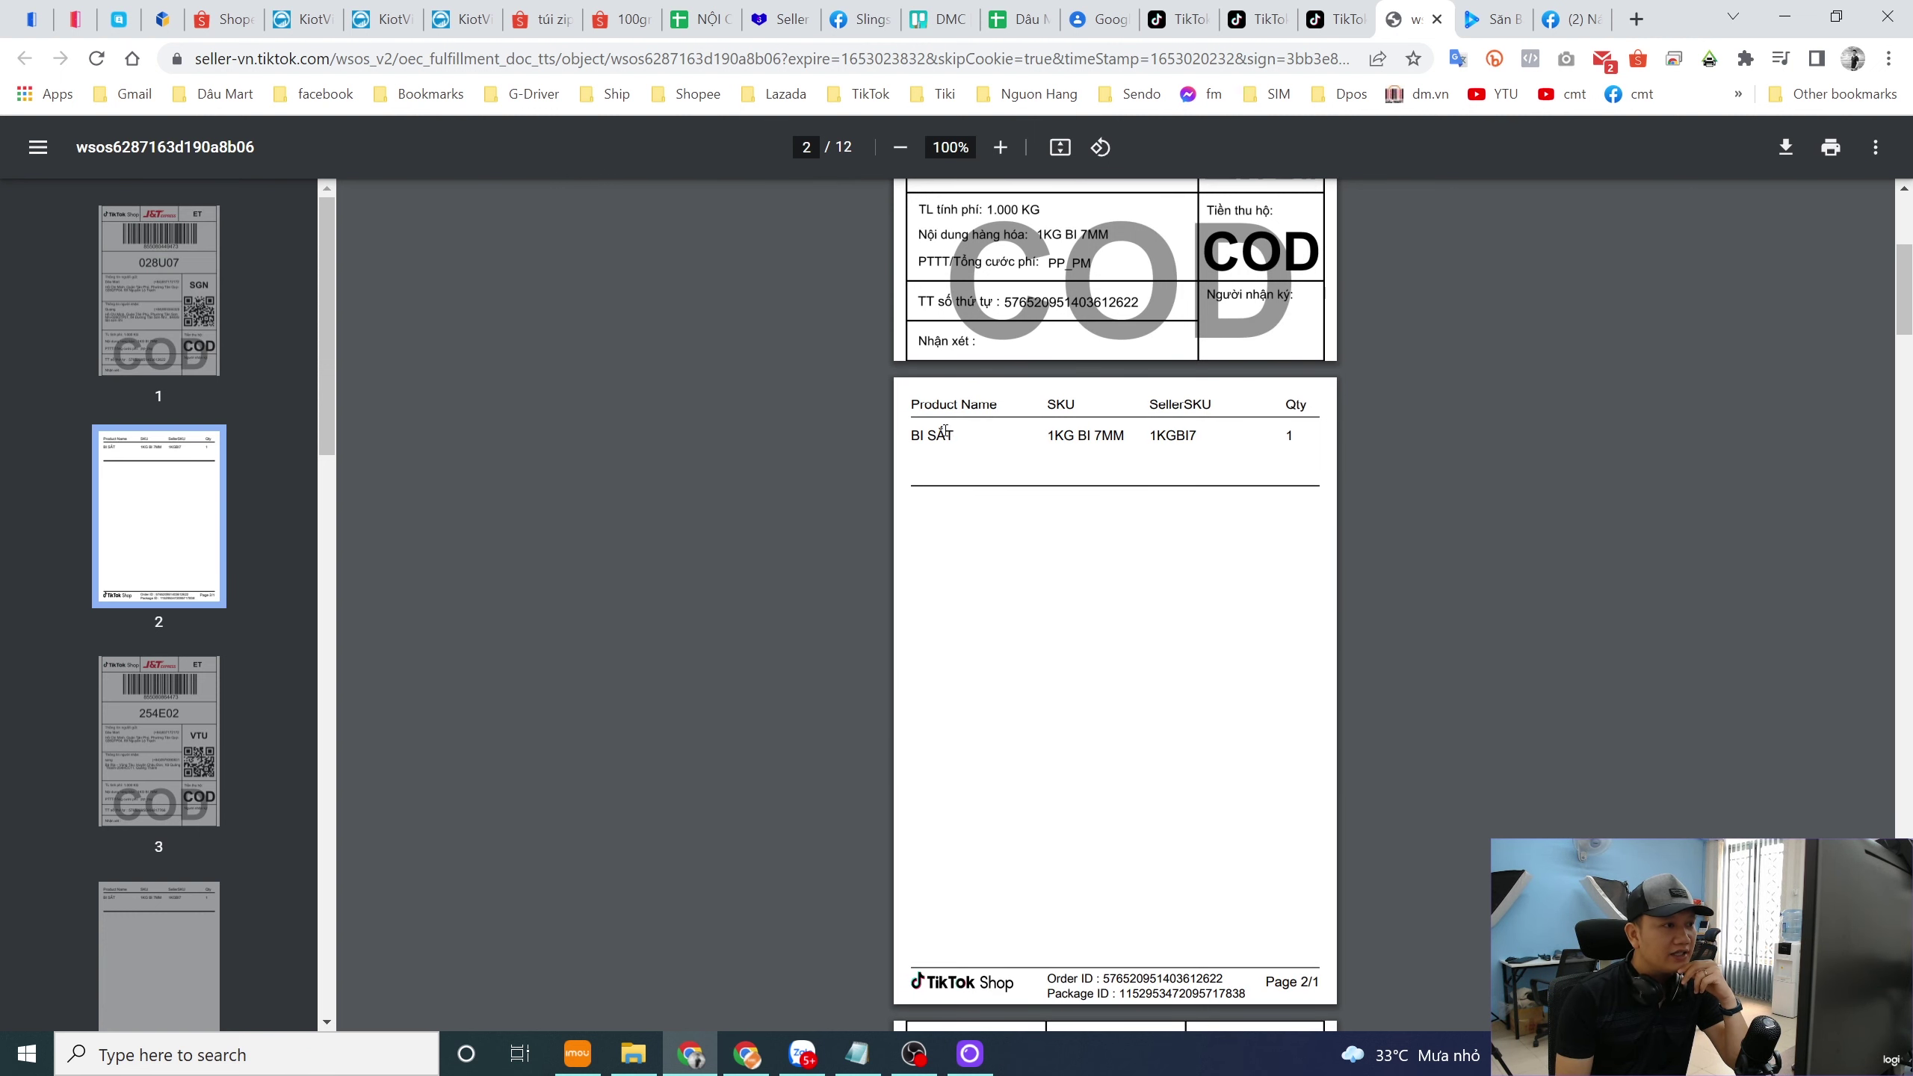
{"action": "left_click_drag", "start_coordinate": [902, 437], "coordinate": [1293, 437]}
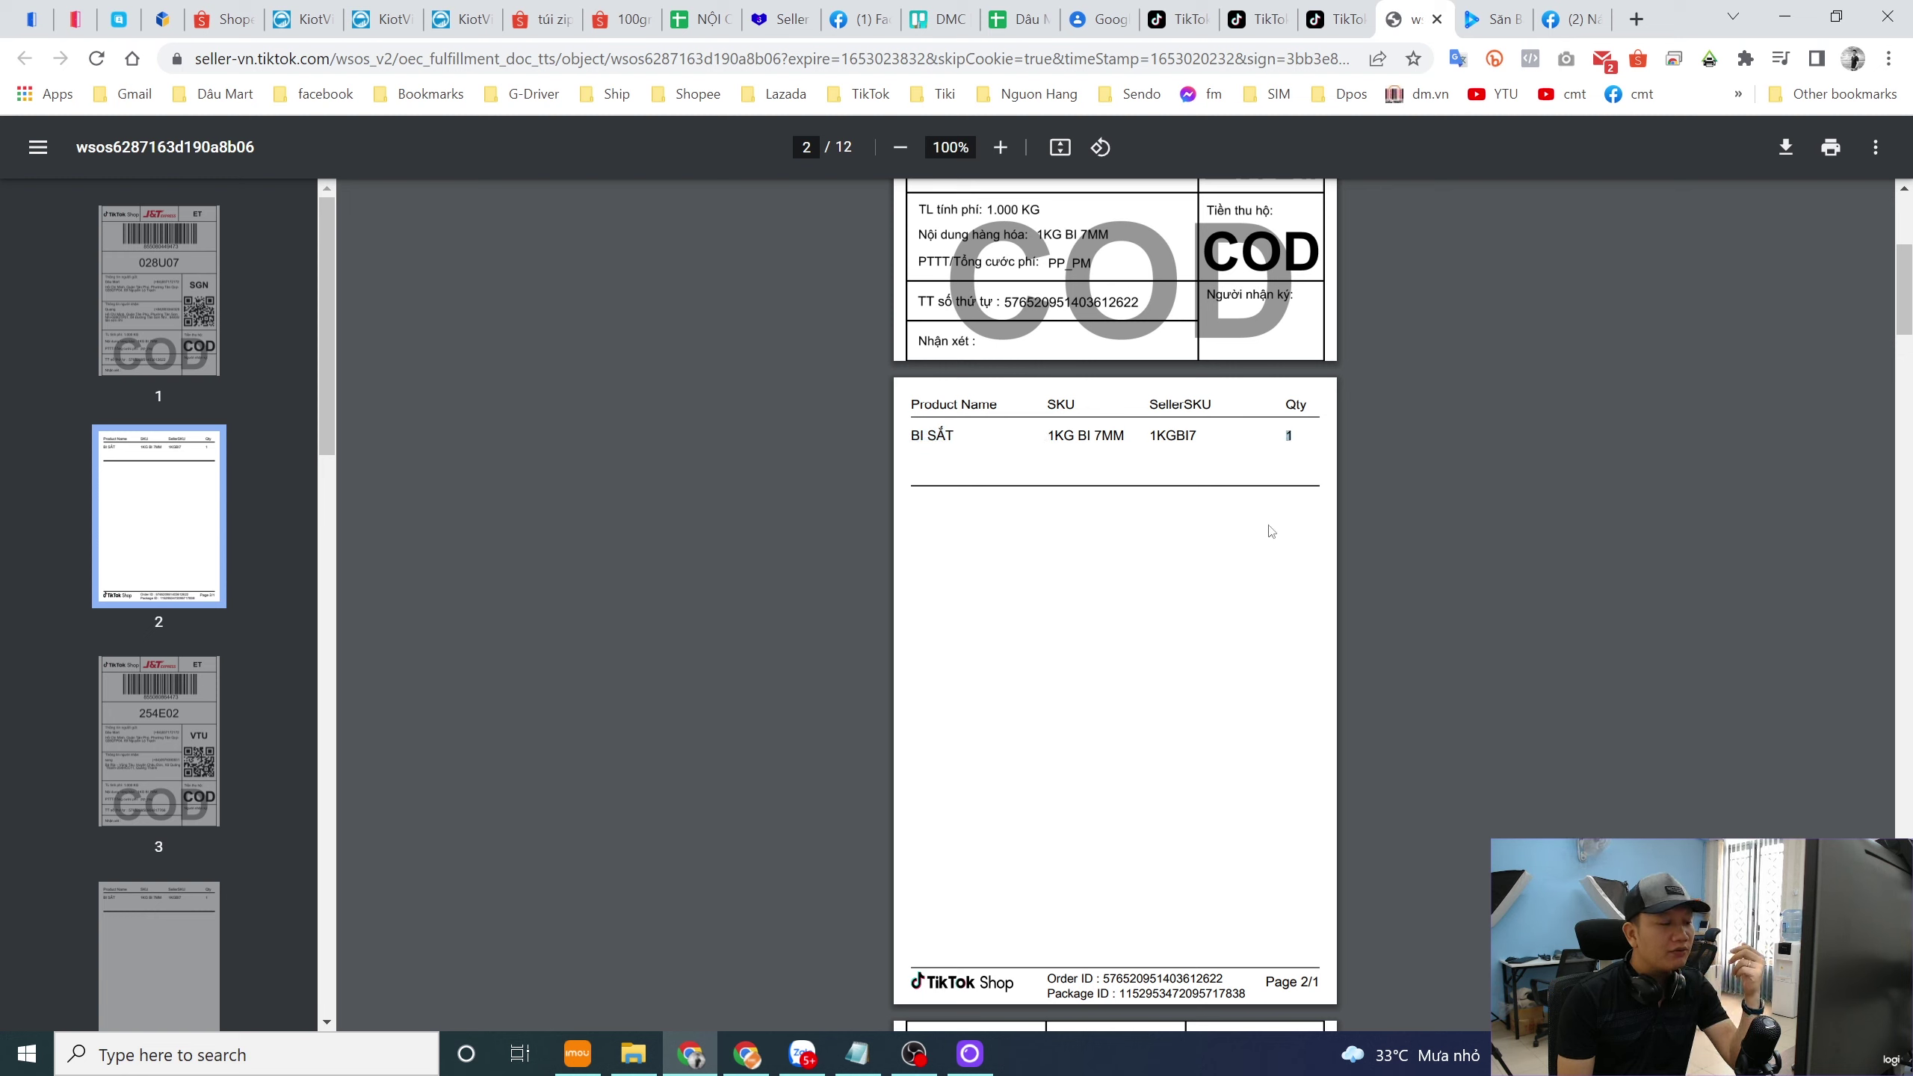
- Compare the order ID on the first picking list with its label, and review the following packages' labels and picking lists
{"action": "scroll", "coordinate": [1271, 531], "scroll_direction": "down", "scroll_amount": 4}
{"action": "scroll", "coordinate": [1260, 547], "scroll_direction": "up", "scroll_amount": 5}
{"action": "scroll", "coordinate": [1217, 612], "scroll_direction": "down", "scroll_amount": 5}
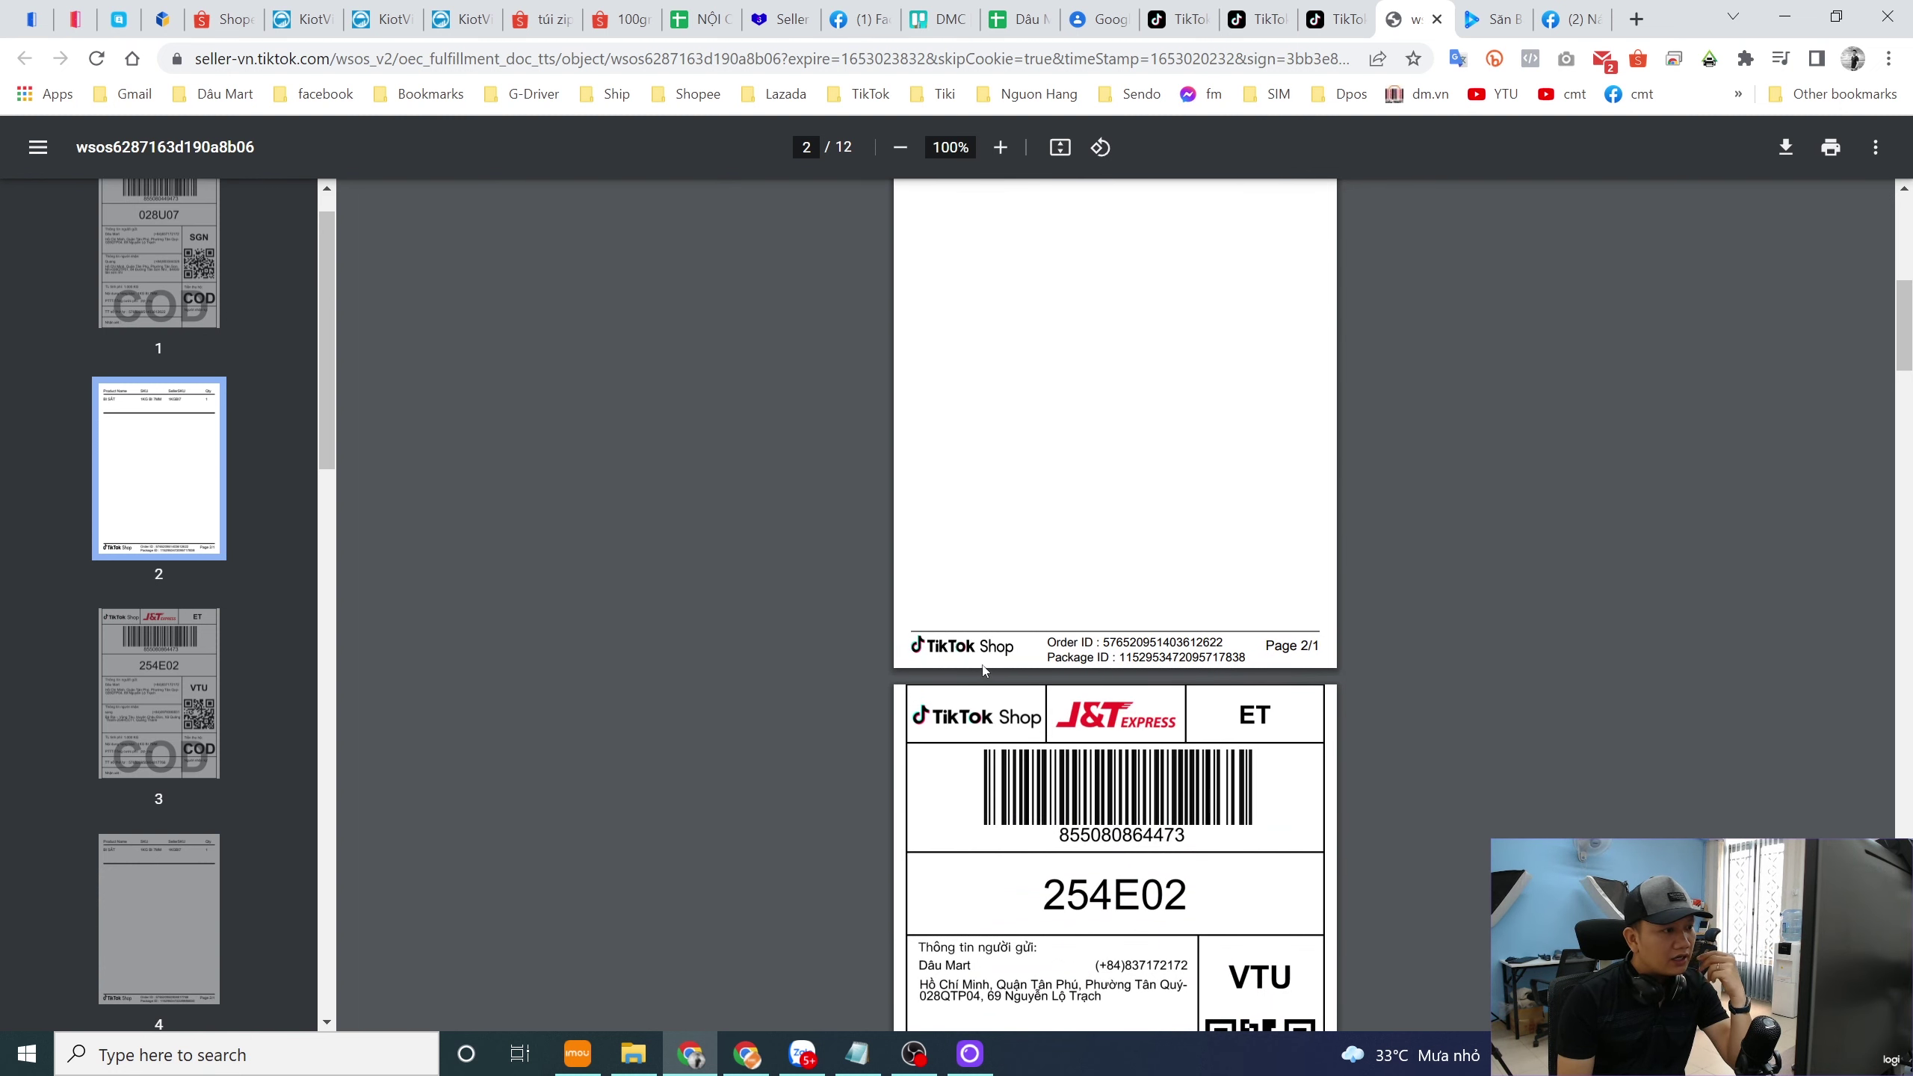
{"action": "left_click_drag", "start_coordinate": [1047, 643], "coordinate": [1157, 659]}
{"action": "scroll", "coordinate": [1156, 660], "scroll_direction": "up", "scroll_amount": 1}
{"action": "scroll", "coordinate": [1153, 654], "scroll_direction": "up", "scroll_amount": 5}
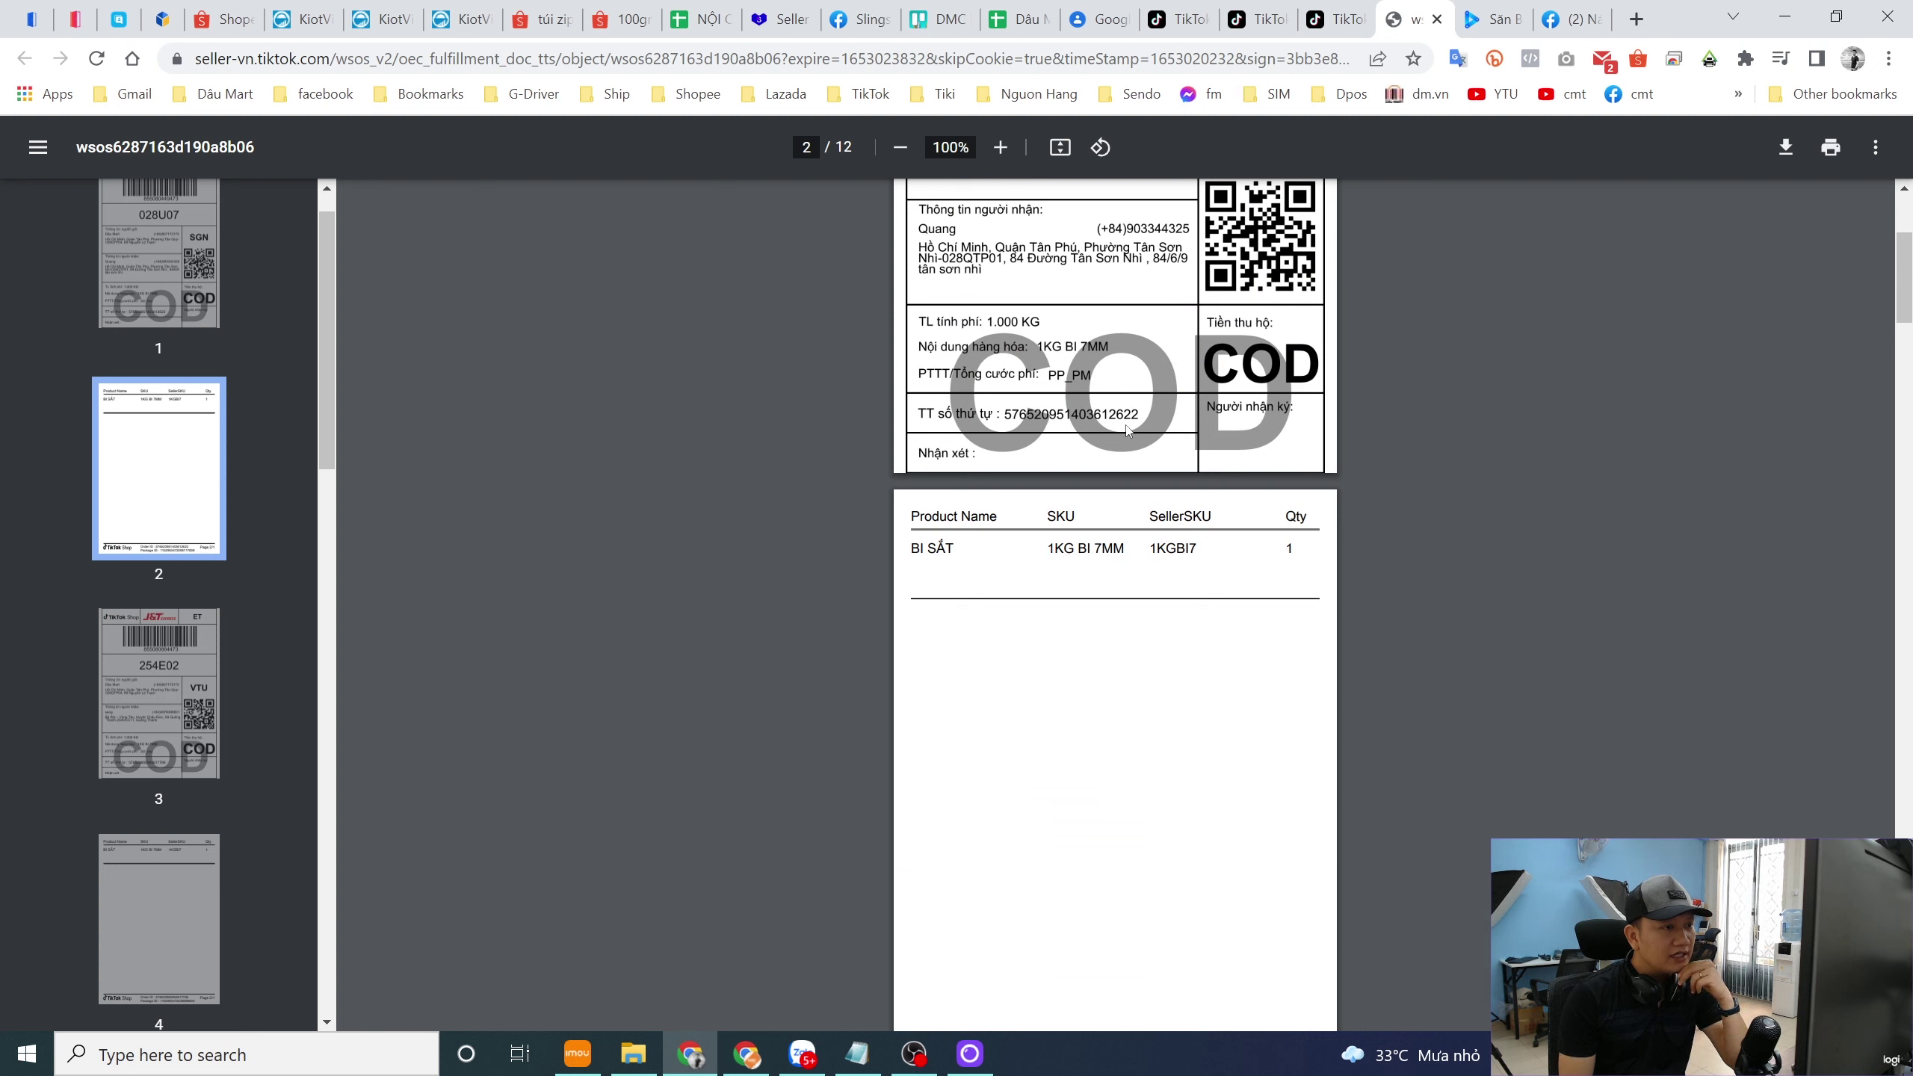
{"action": "scroll", "coordinate": [1101, 472], "scroll_direction": "down", "scroll_amount": 5}
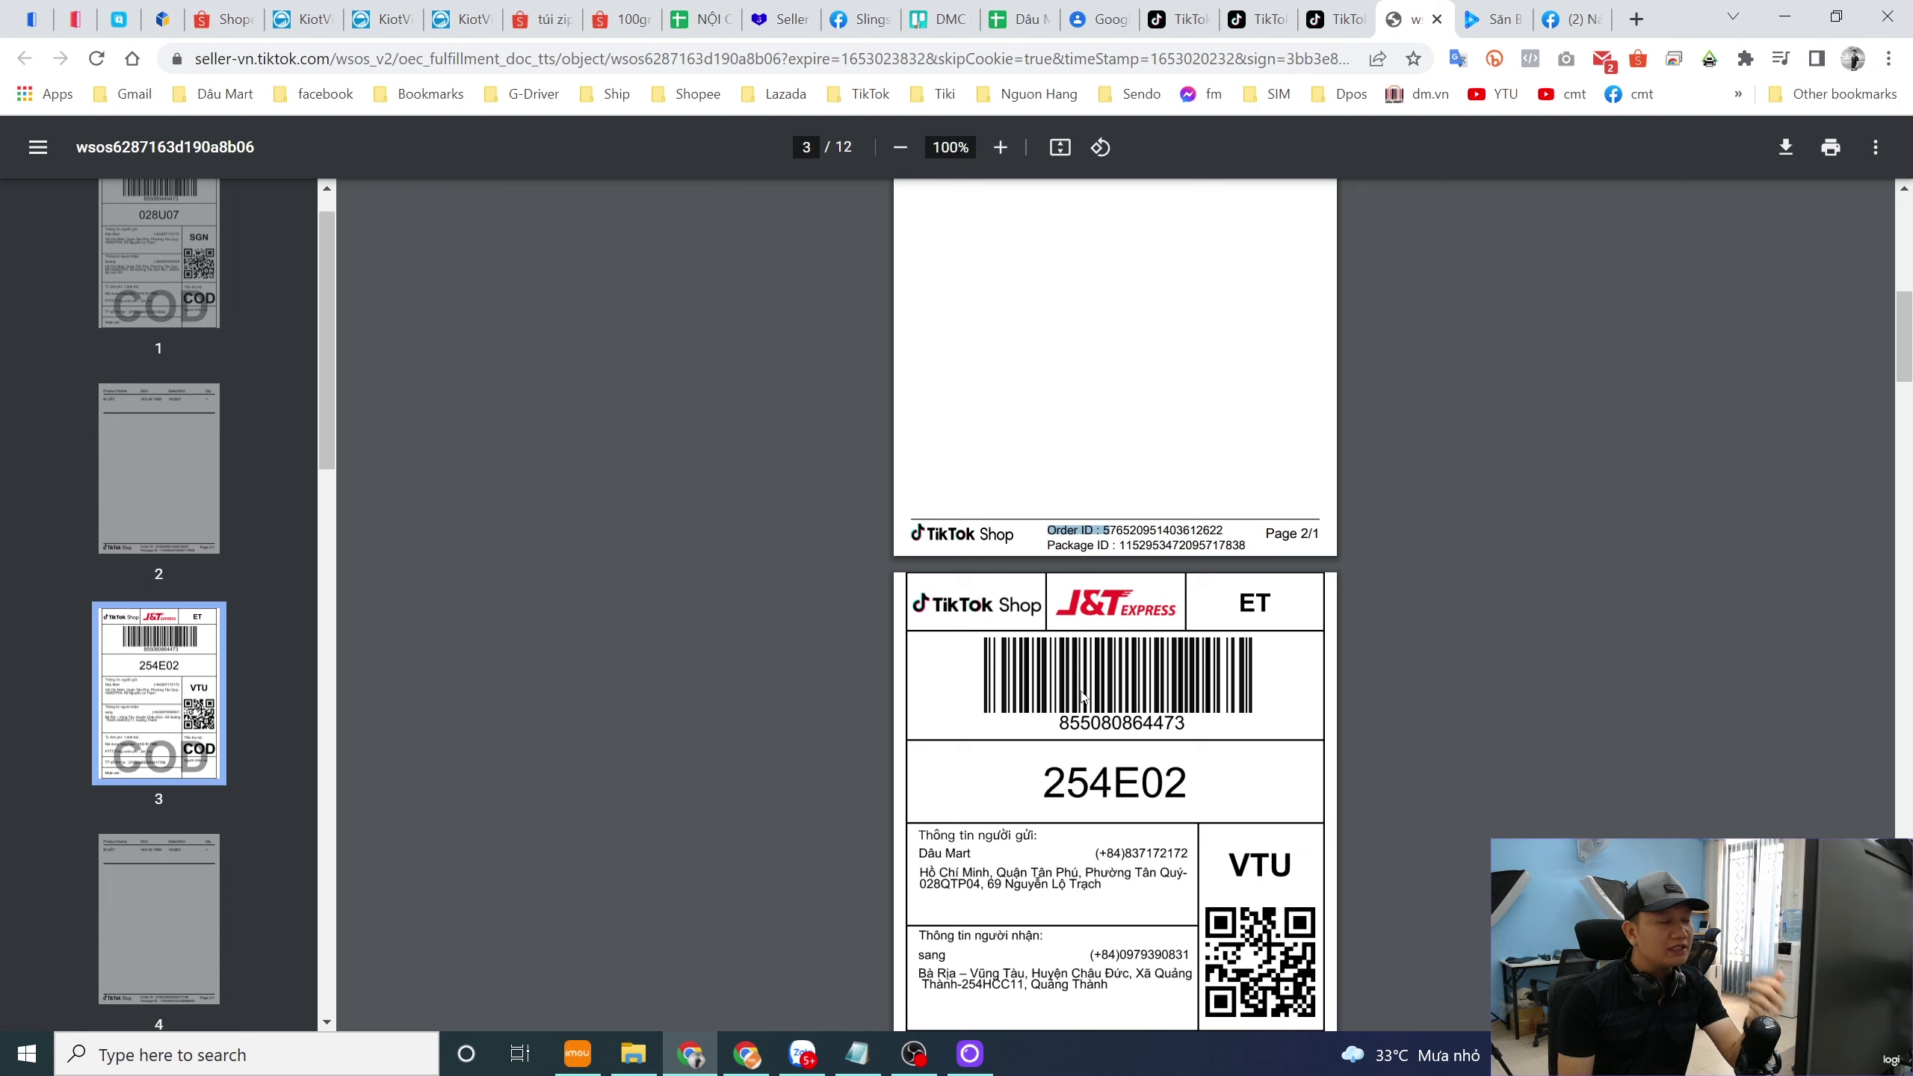
{"action": "scroll", "coordinate": [1062, 687], "scroll_direction": "down", "scroll_amount": 3}
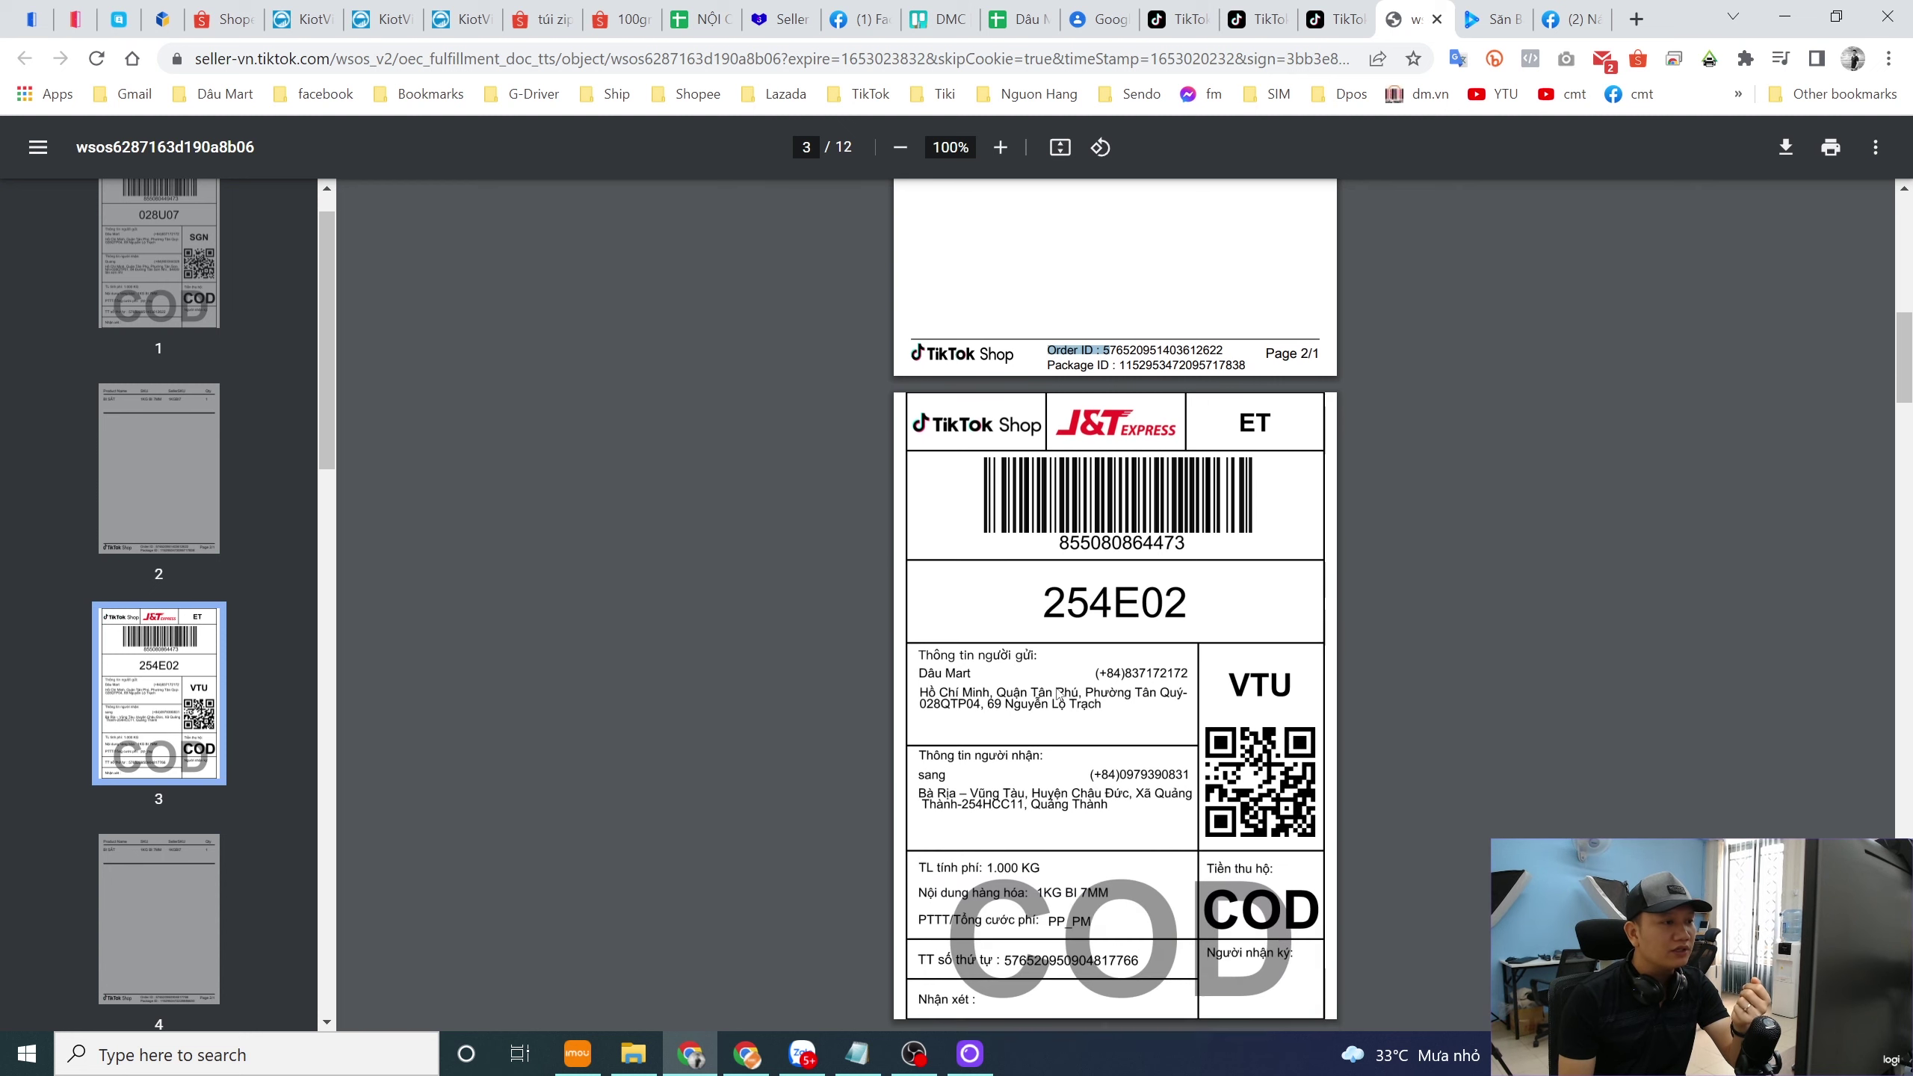
{"action": "scroll", "coordinate": [1047, 663], "scroll_direction": "down", "scroll_amount": 4}
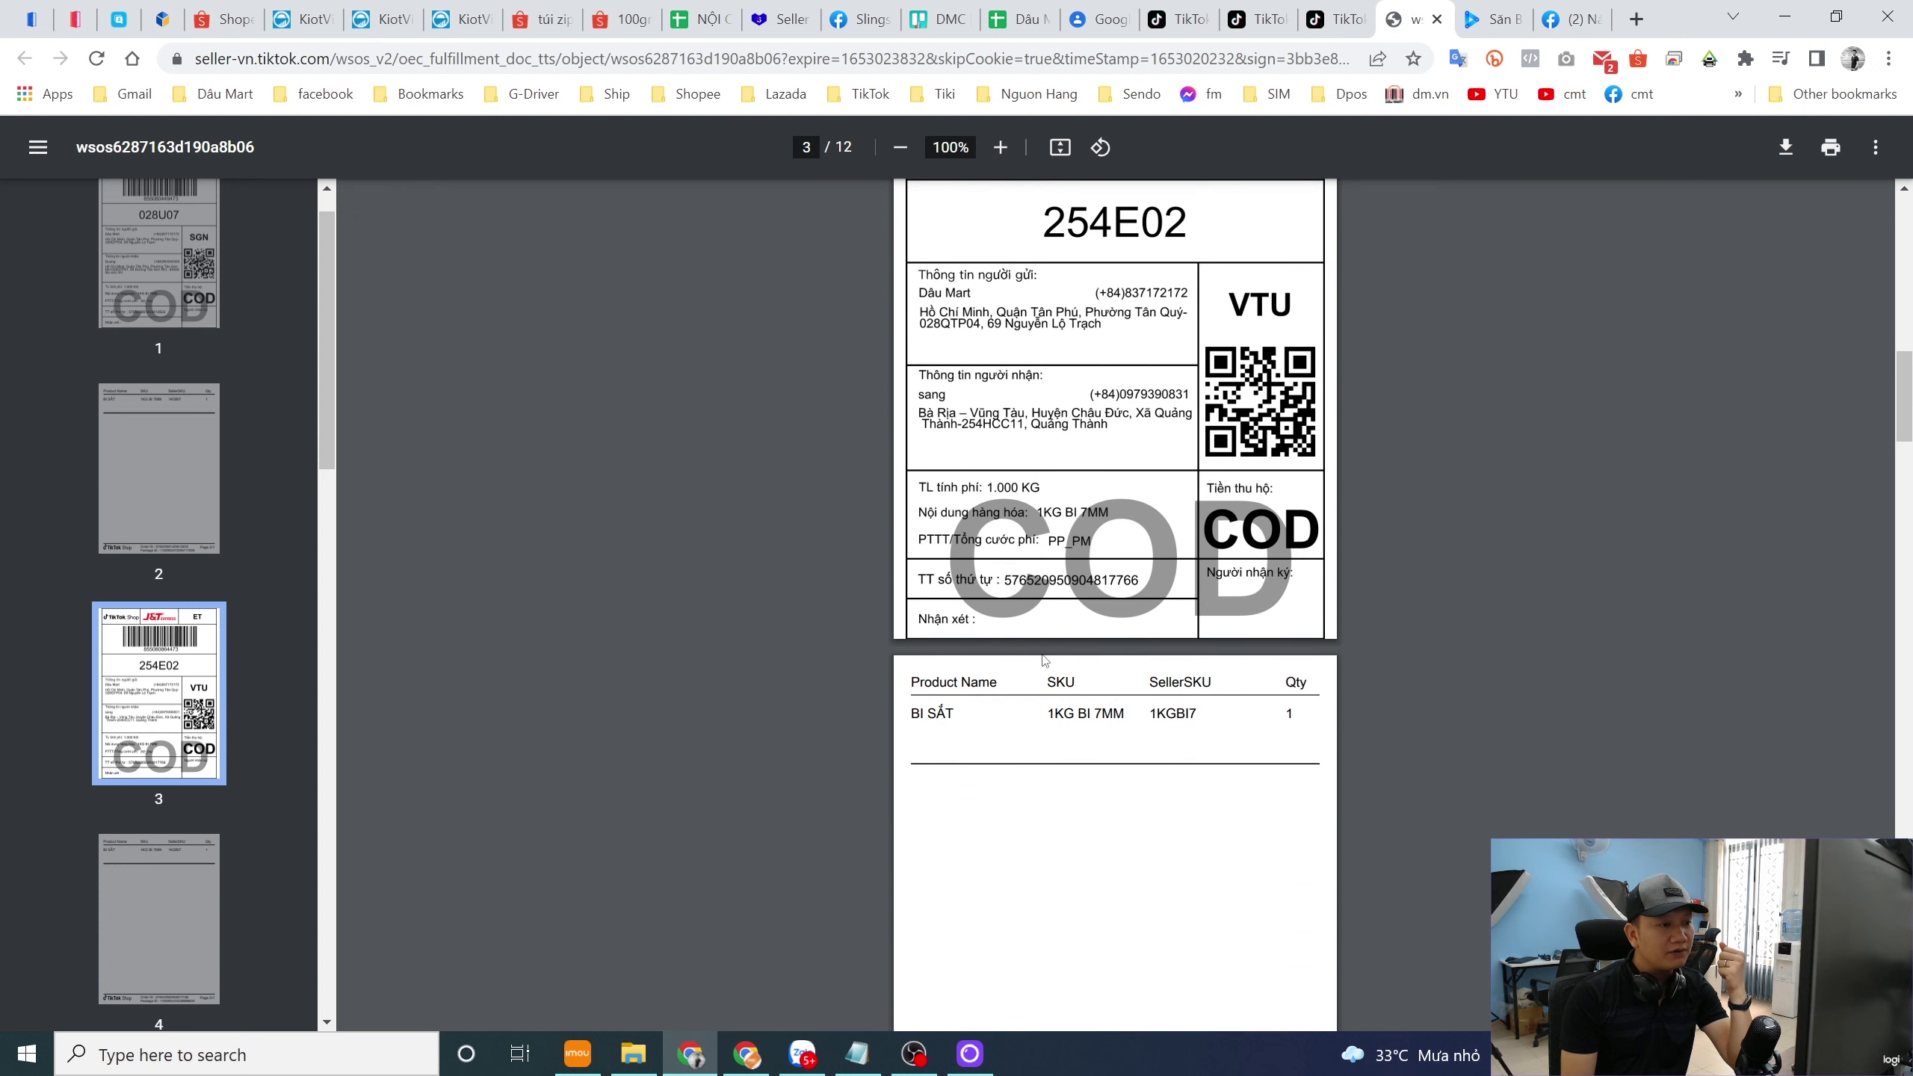
{"action": "scroll", "coordinate": [1041, 657], "scroll_direction": "down", "scroll_amount": 3}
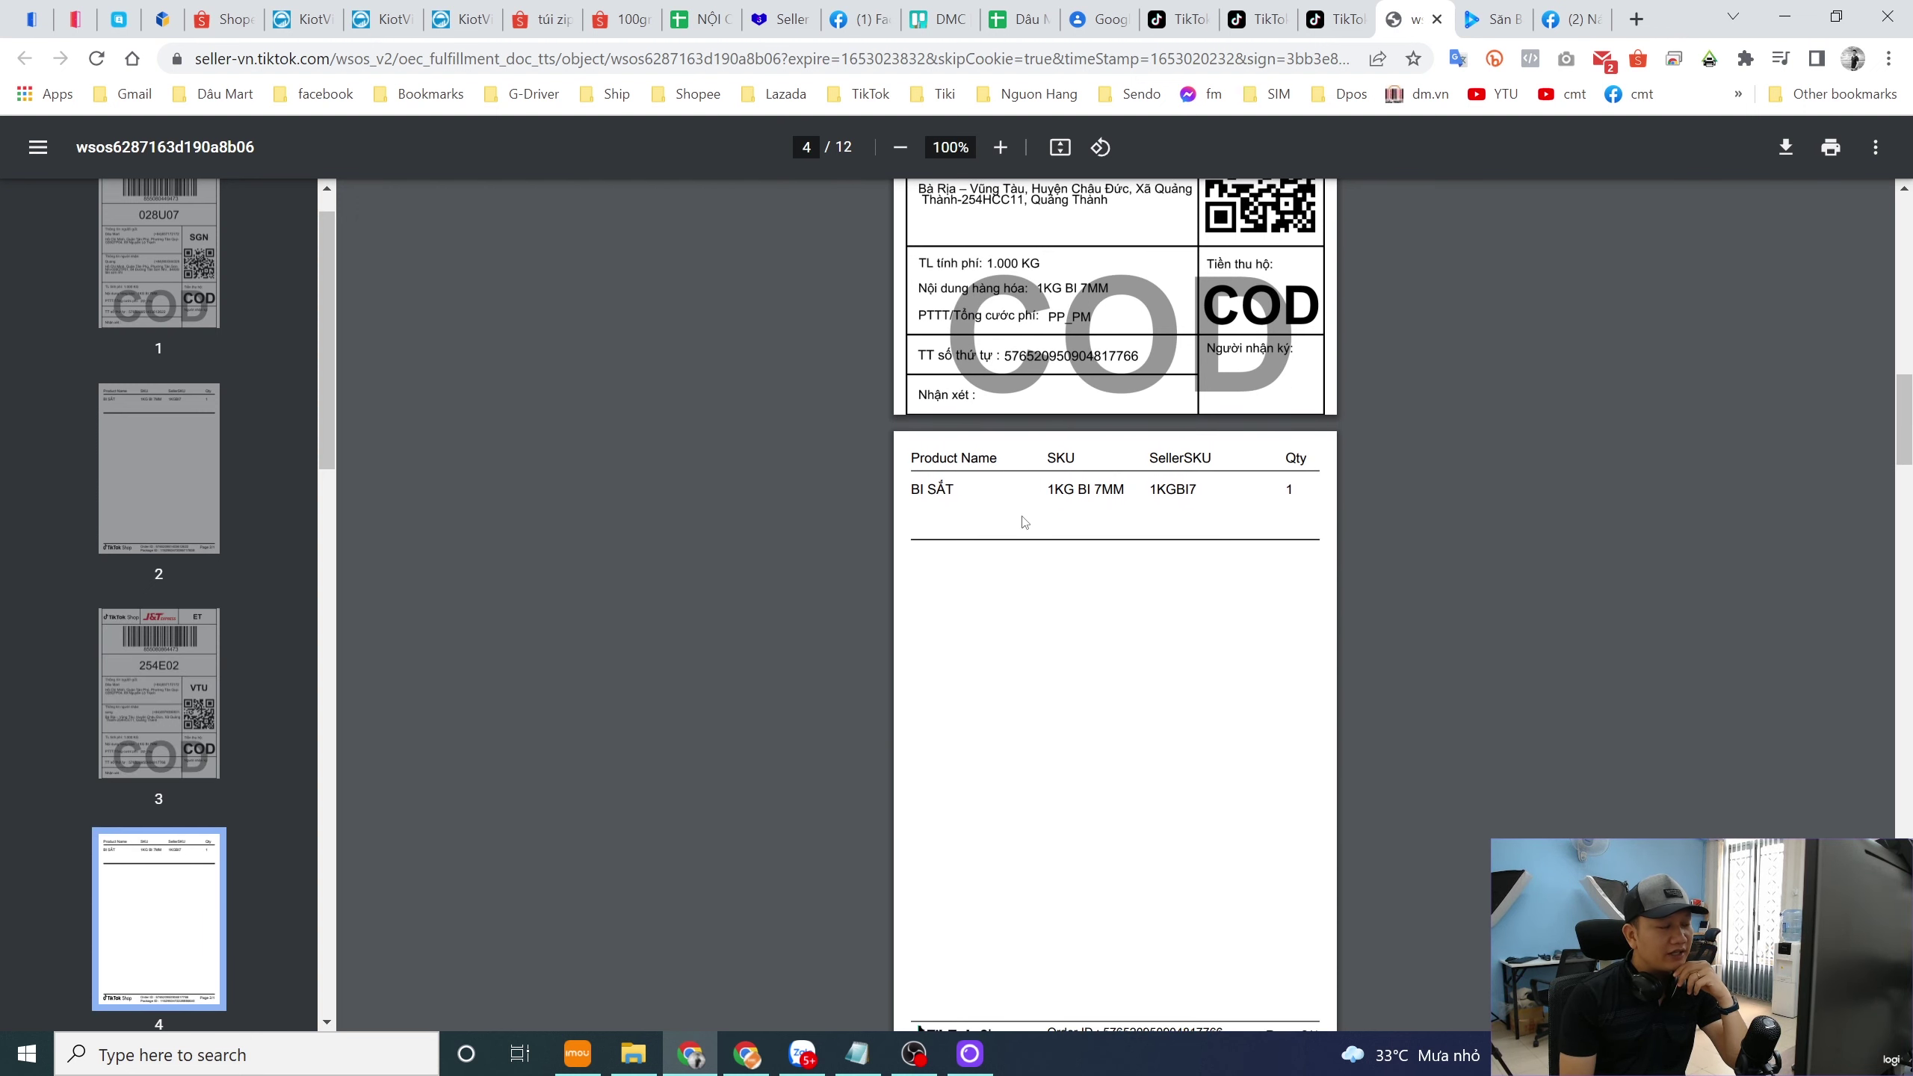
{"action": "left_click_drag", "start_coordinate": [931, 467], "coordinate": [1197, 497]}
{"action": "scroll", "coordinate": [1187, 705], "scroll_direction": "down", "scroll_amount": 10}
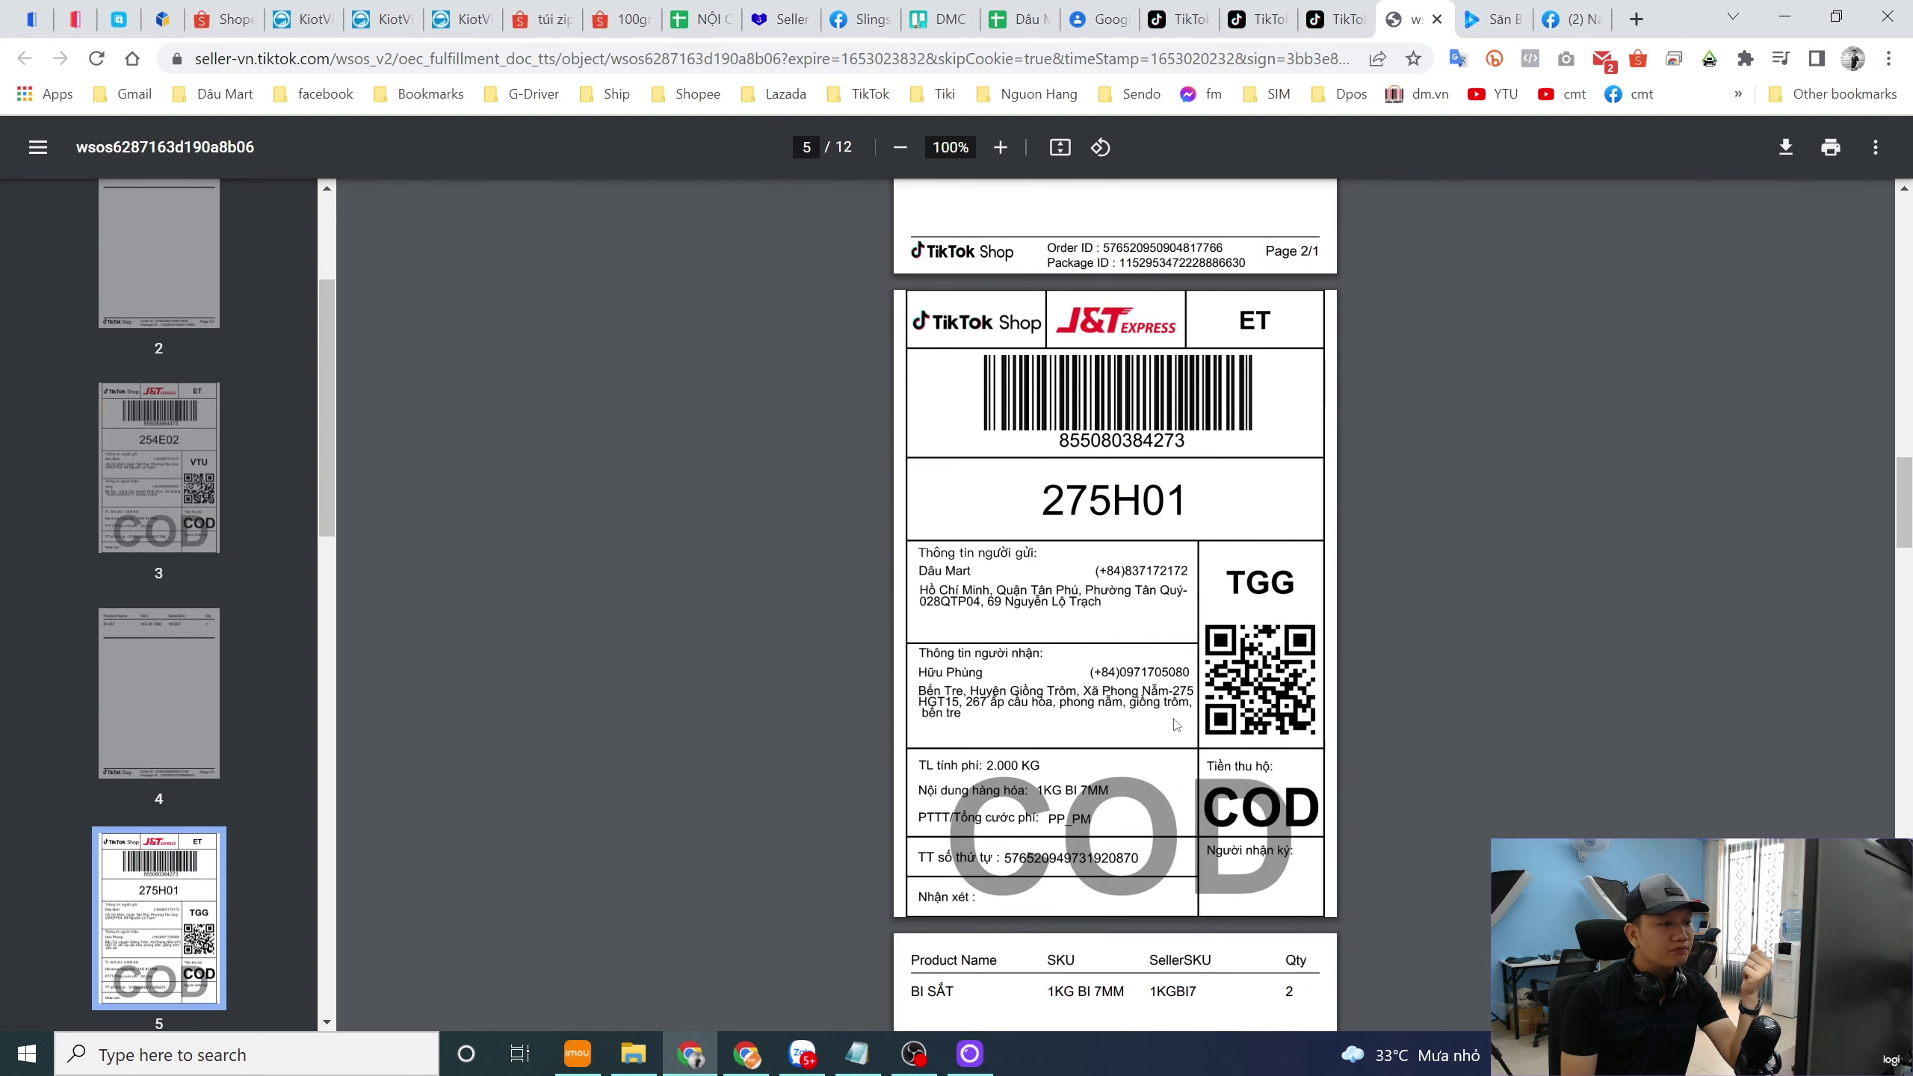
- Open the print settings for the generated document and check the label and picking list pages in the preview
{"action": "left_click", "coordinate": [1830, 147]}
{"action": "scroll", "coordinate": [853, 548], "scroll_direction": "down", "scroll_amount": 15}
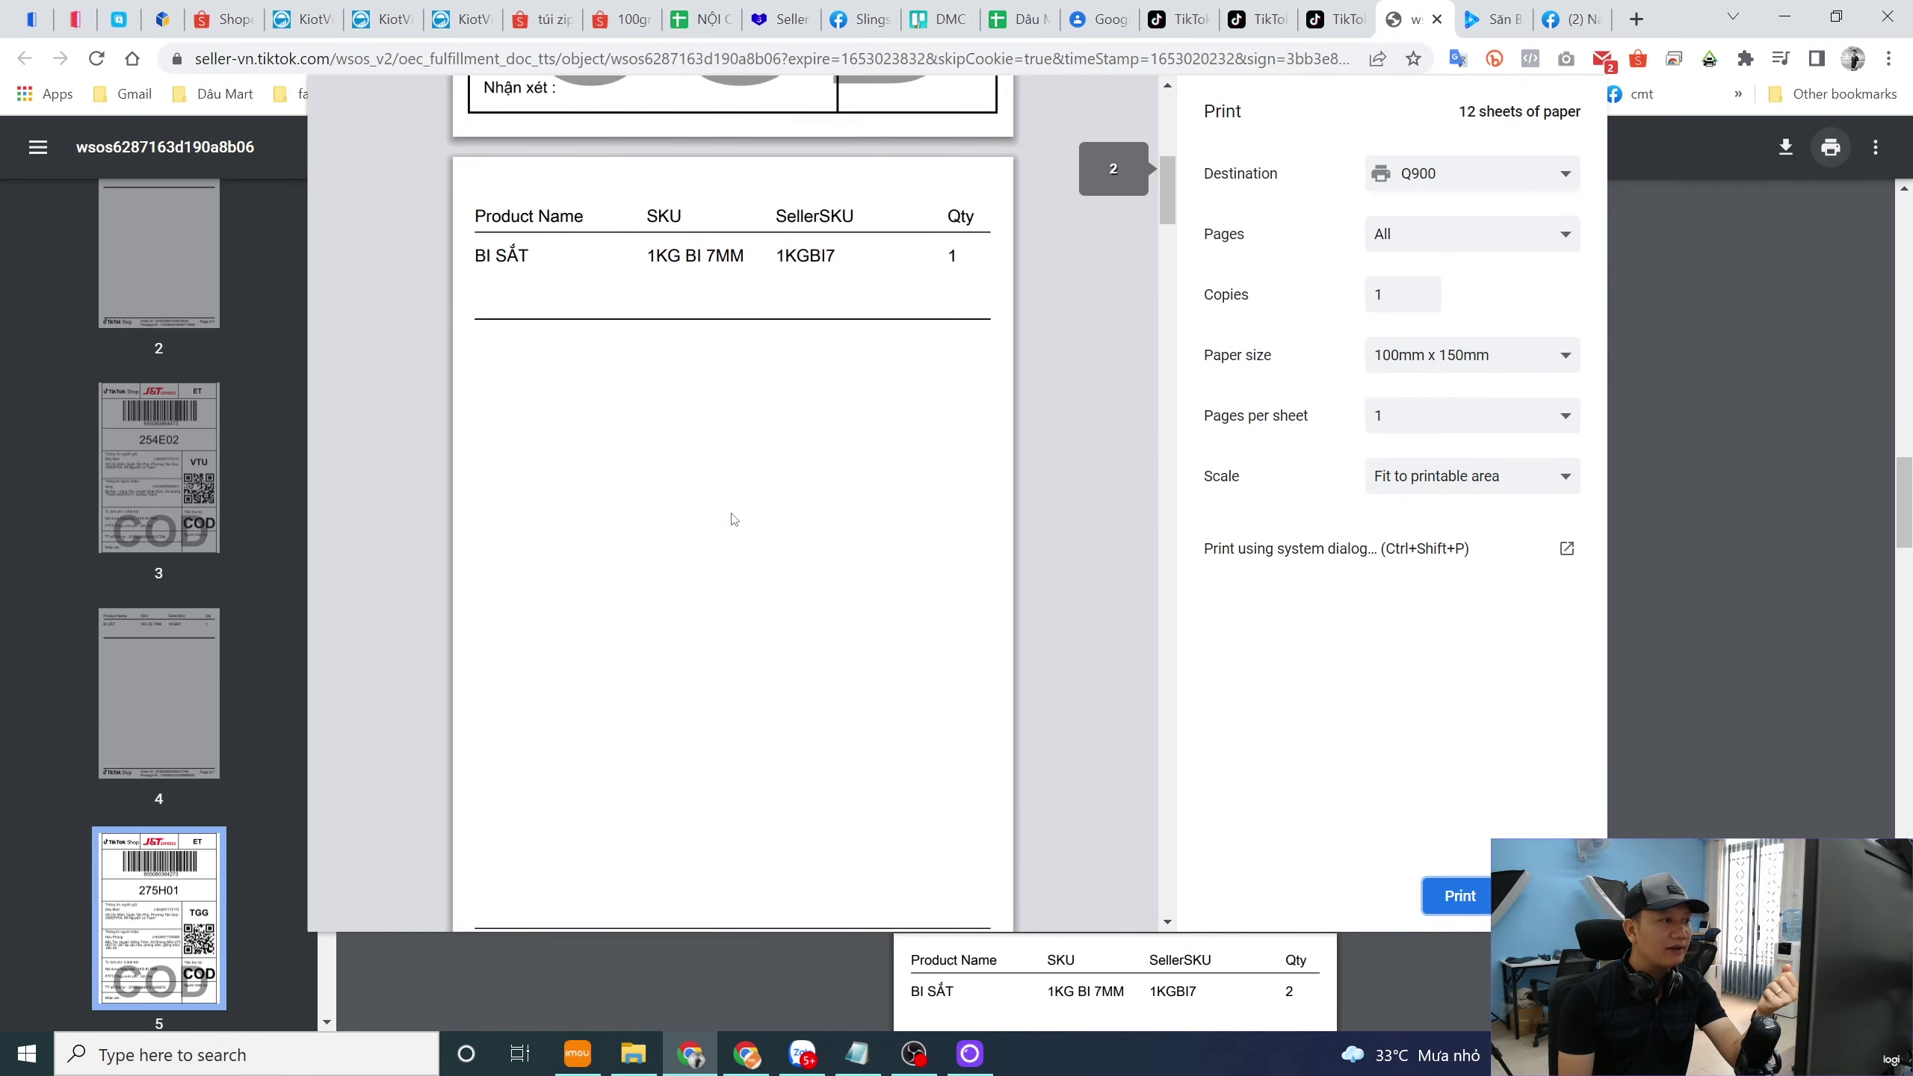
{"action": "scroll", "coordinate": [1029, 625], "scroll_direction": "down", "scroll_amount": 3}
{"action": "scroll", "coordinate": [1027, 623], "scroll_direction": "up", "scroll_amount": 3}
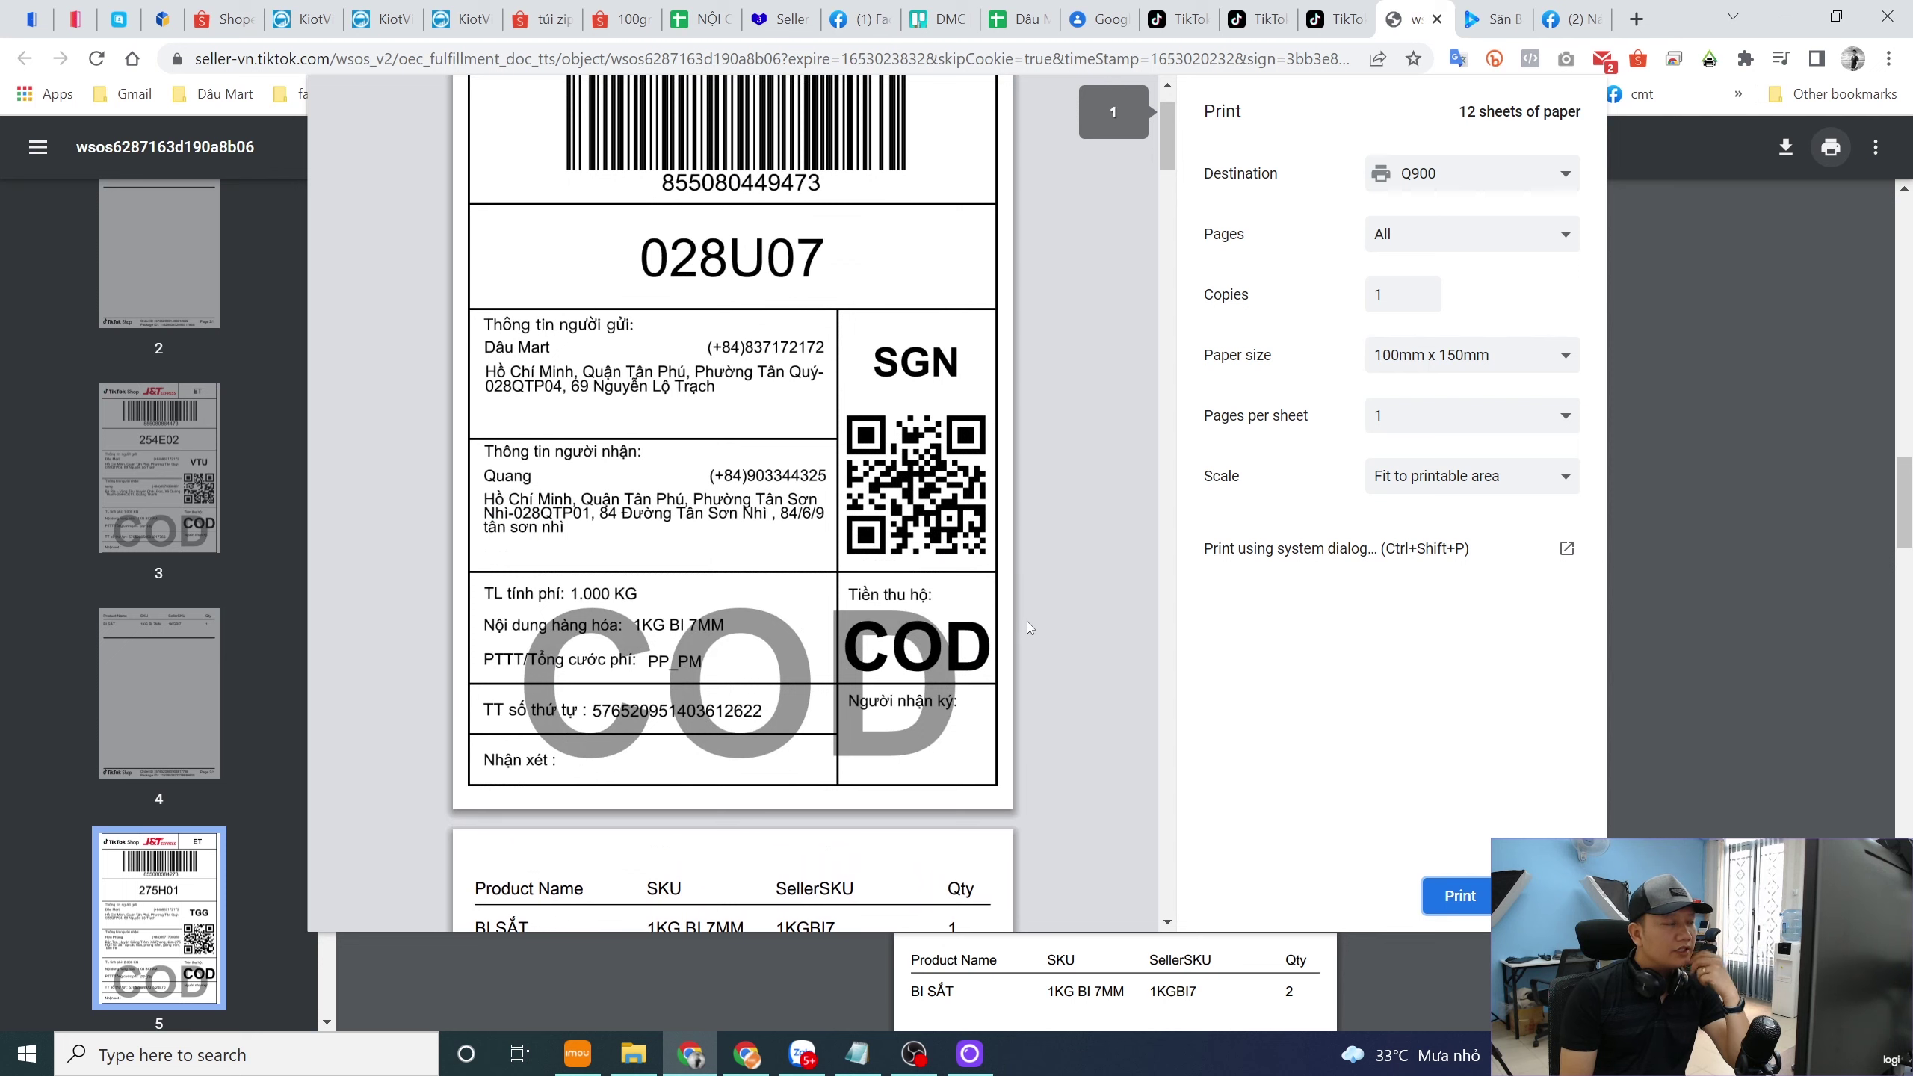
{"action": "scroll", "coordinate": [1022, 618], "scroll_direction": "down", "scroll_amount": 5}
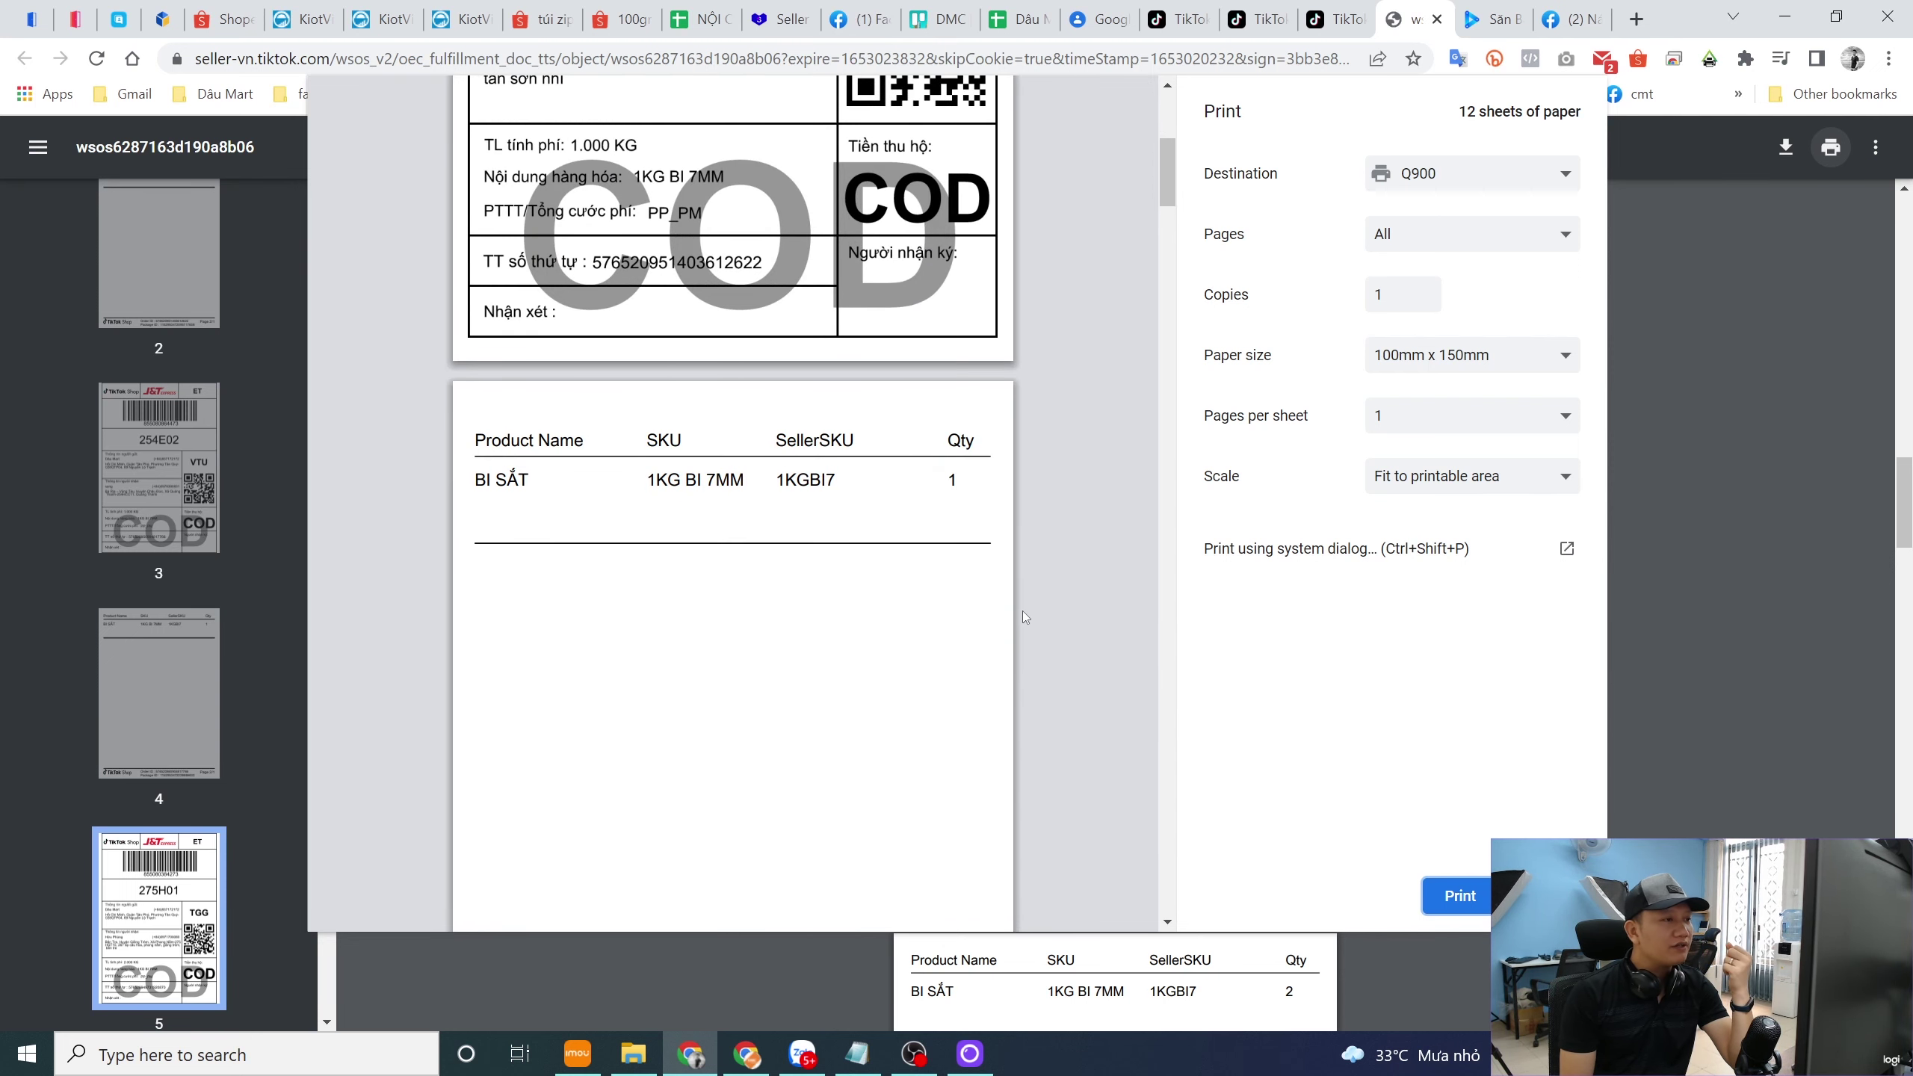
{"action": "scroll", "coordinate": [756, 472], "scroll_direction": "up", "scroll_amount": 1}
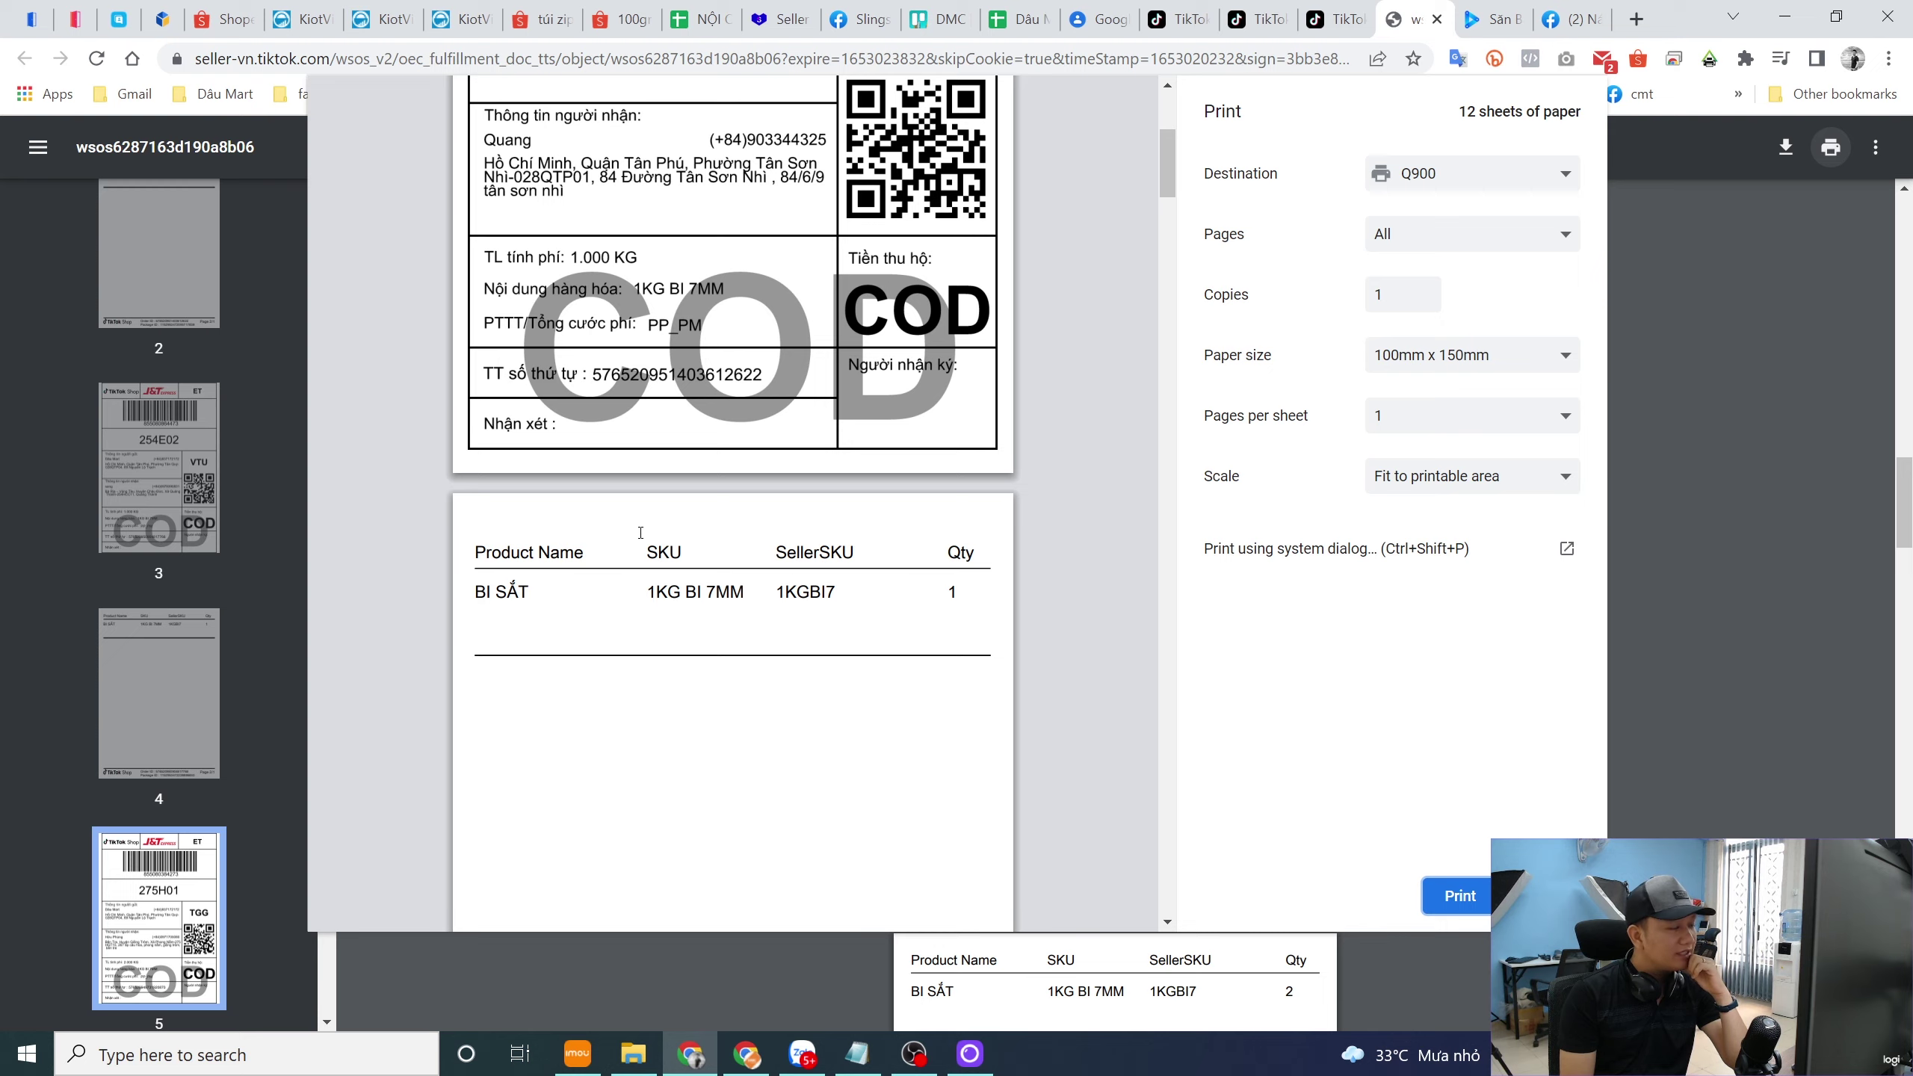
{"action": "scroll", "coordinate": [641, 532], "scroll_direction": "down", "scroll_amount": 3}
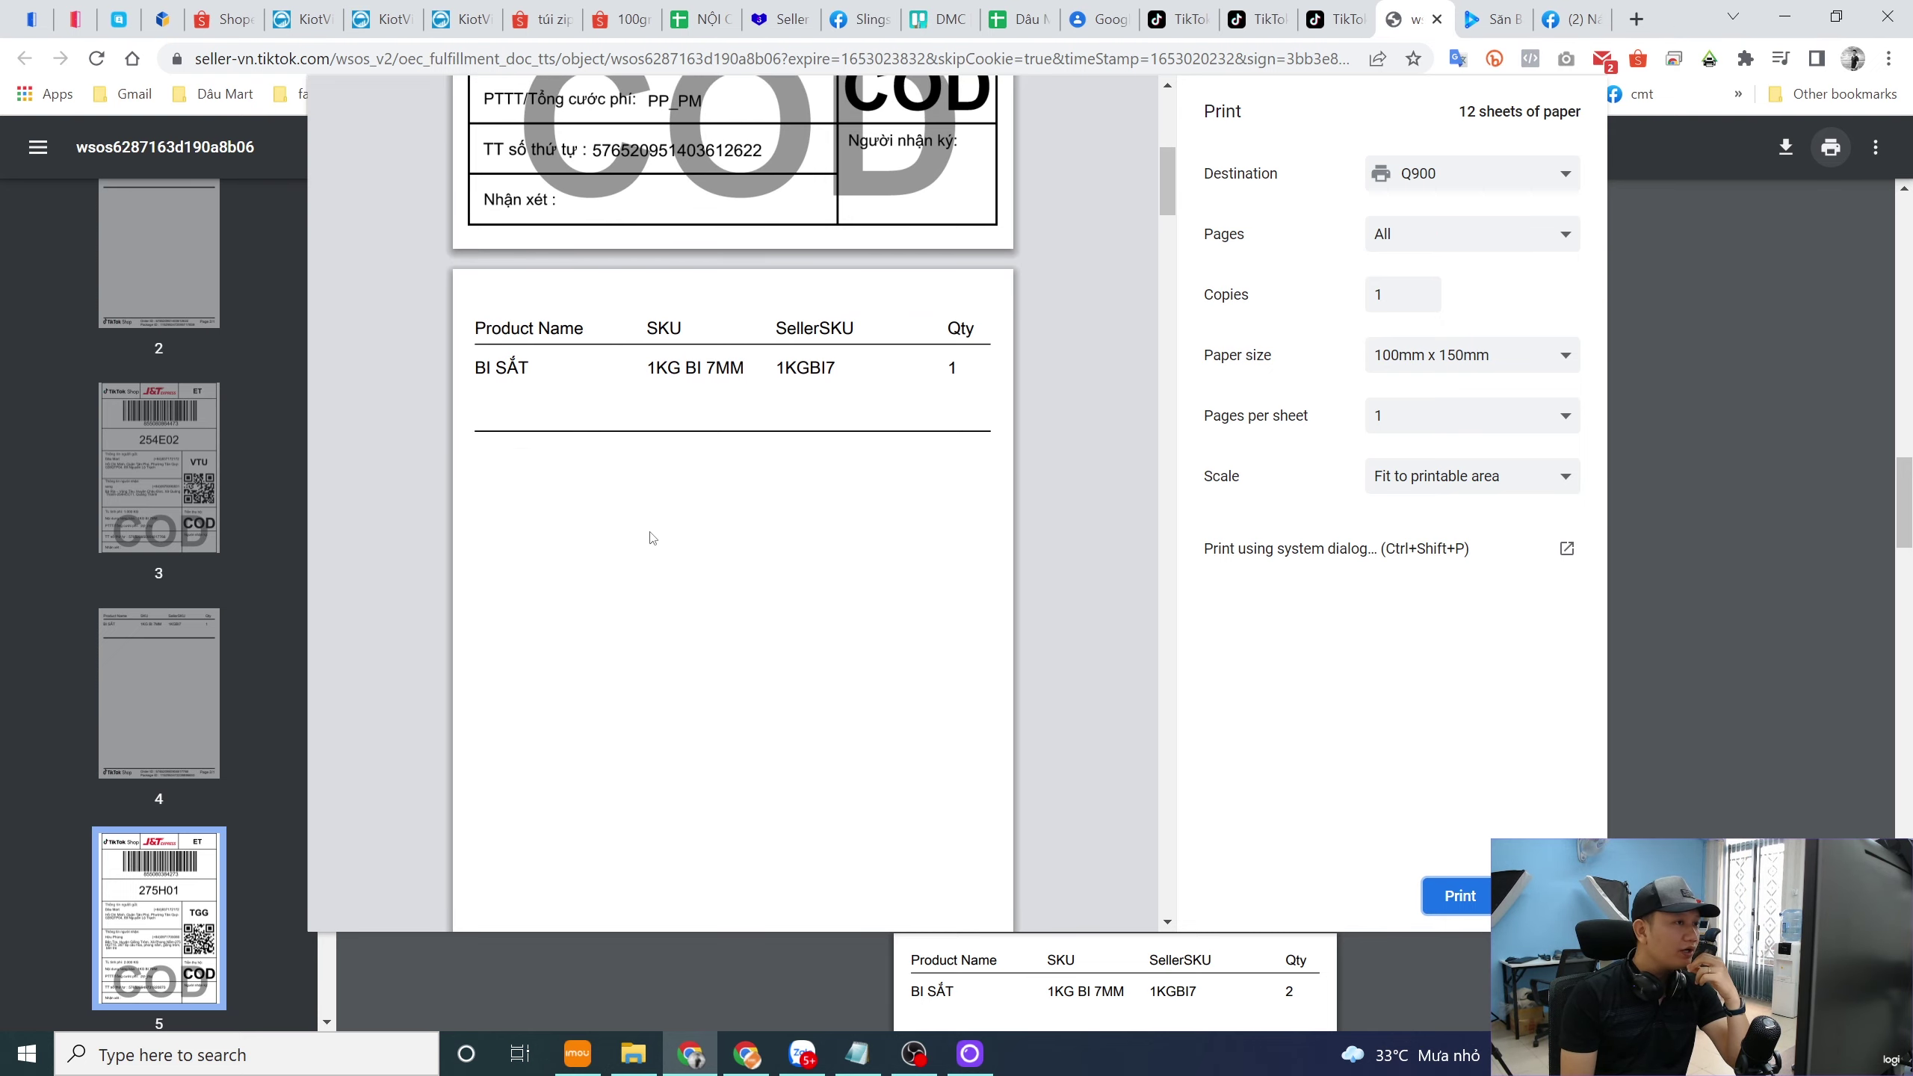
{"action": "scroll", "coordinate": [653, 537], "scroll_direction": "down", "scroll_amount": 14}
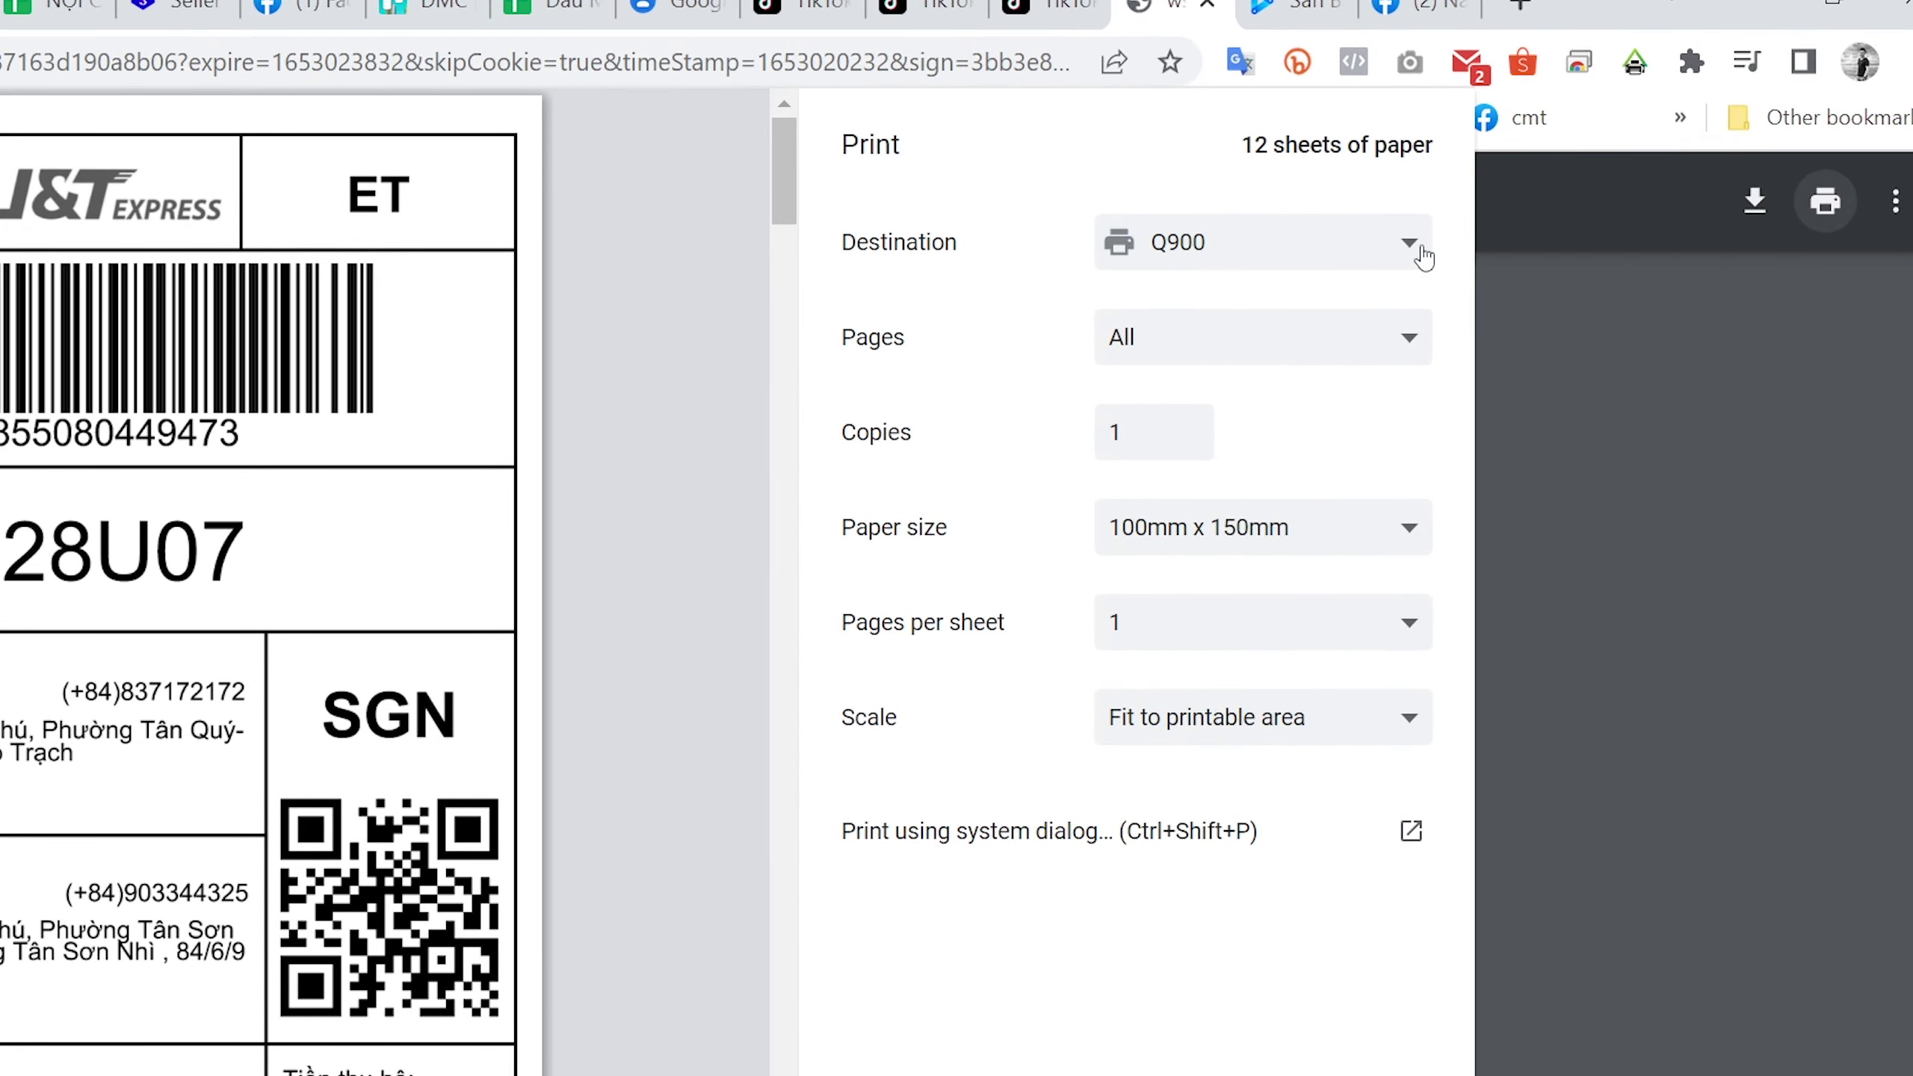
- Choose the Q900 label printer as the print destination from the full list of destinations
{"action": "left_click", "coordinate": [1423, 252]}
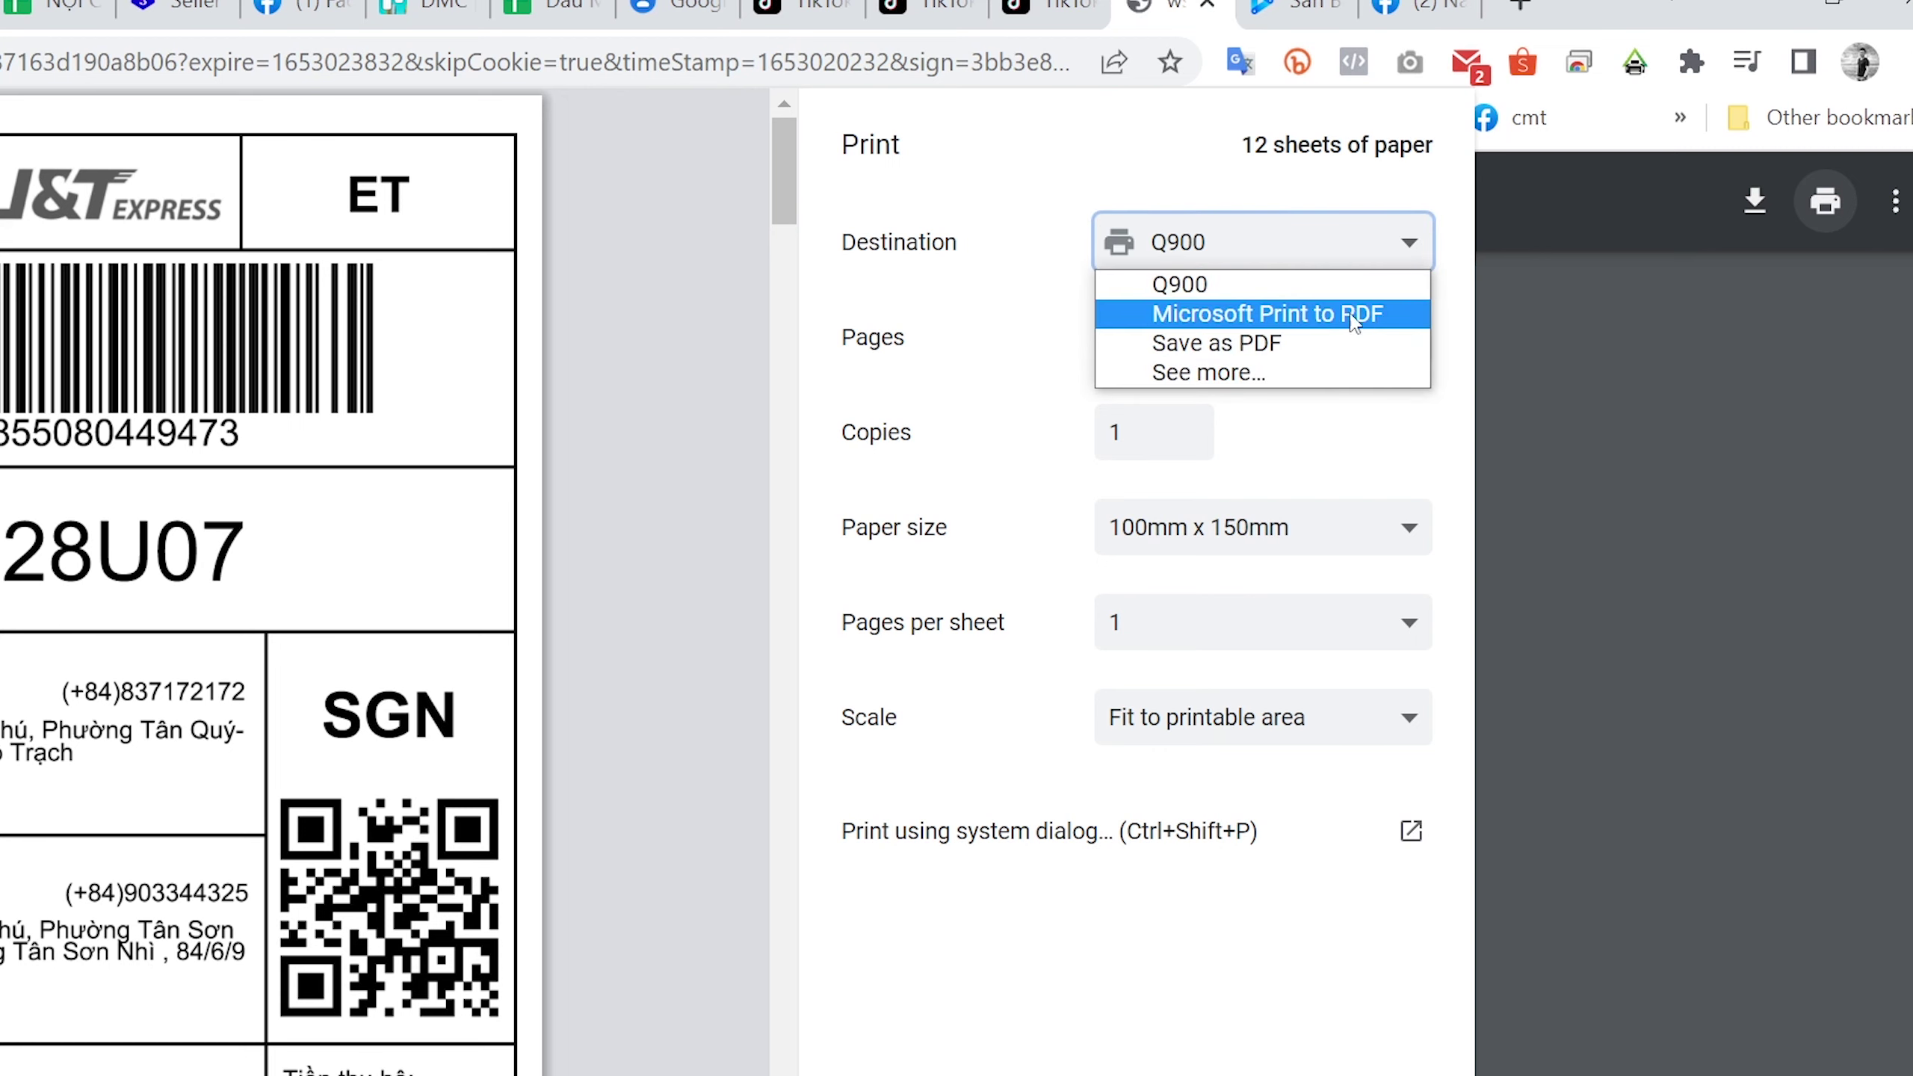
{"action": "left_click", "coordinate": [1229, 372]}
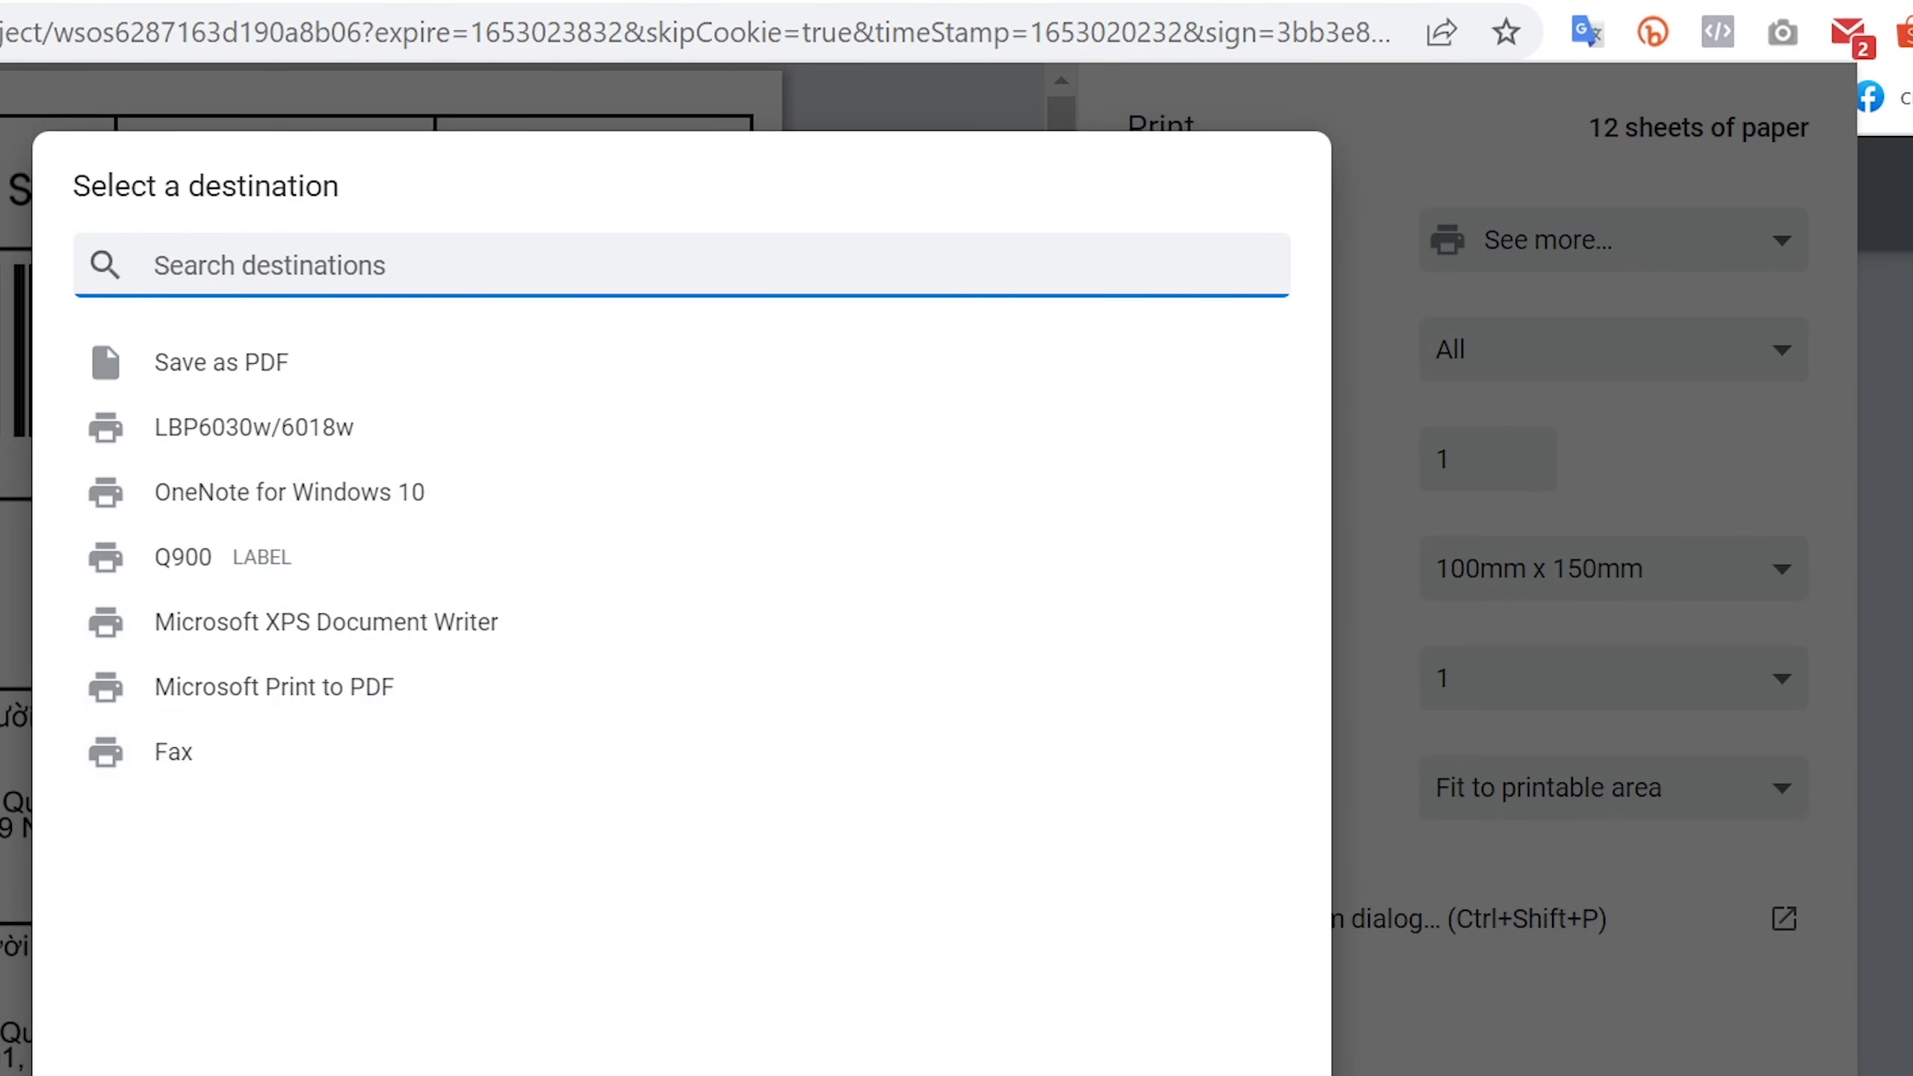
{"action": "left_click", "coordinate": [209, 572]}
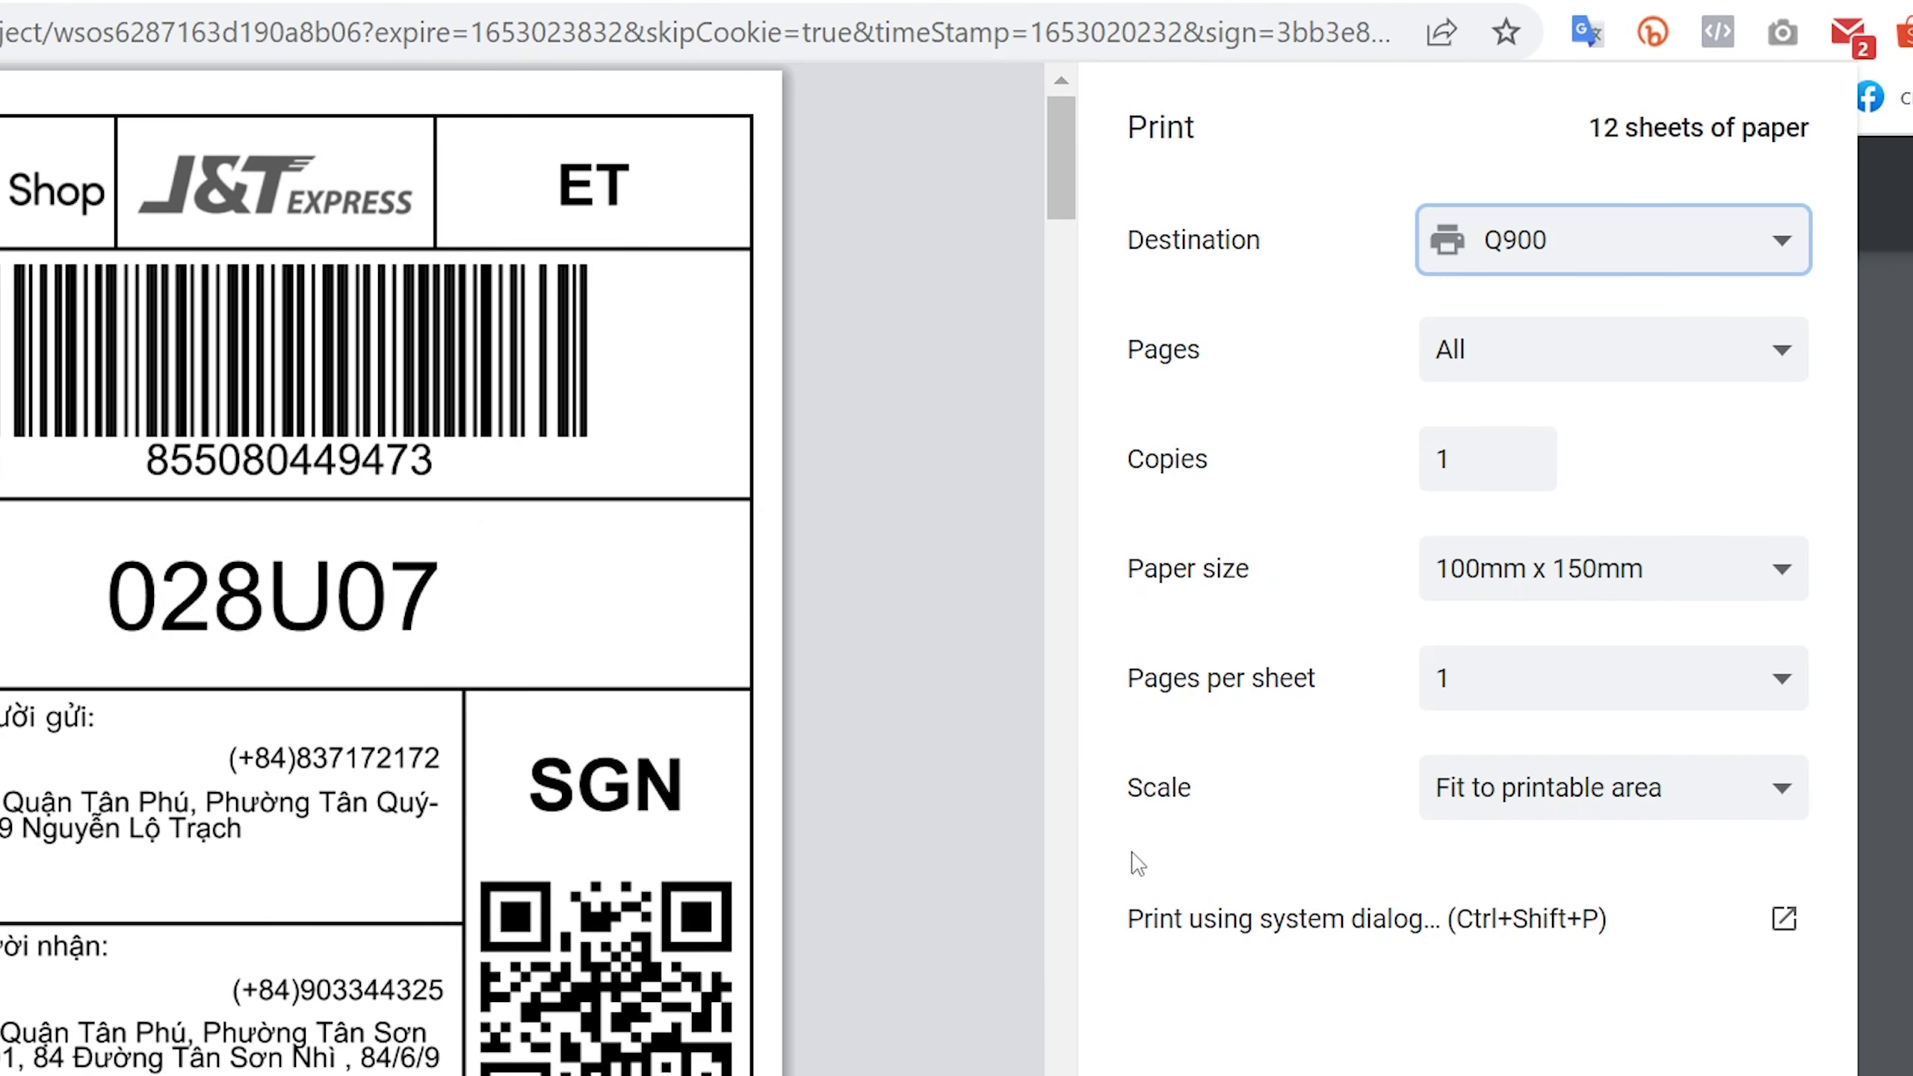